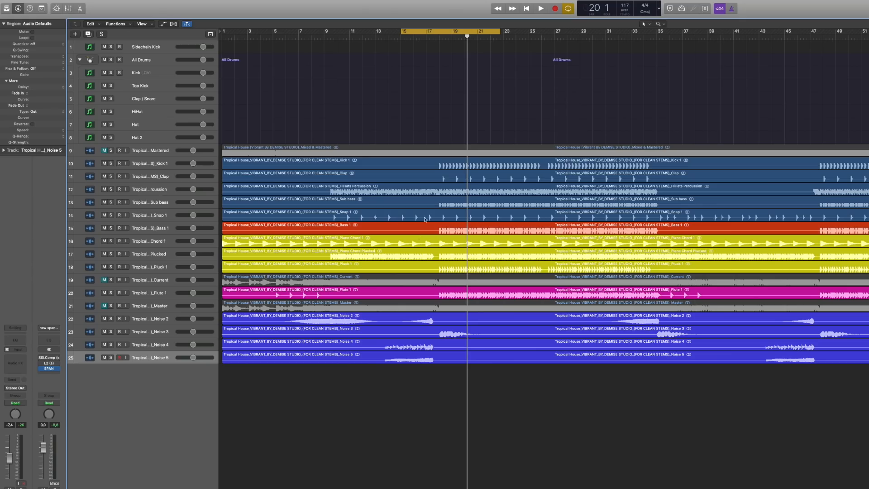
Move the cycle range to start at bar 18 and play the soloed Piano Chord, Piano Chord Plucked and Pluck tracks
left_click(464, 167)
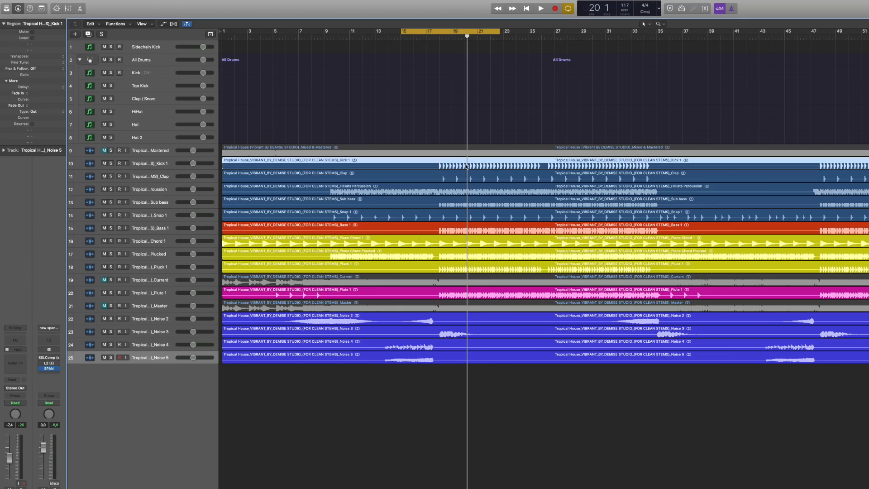
left_click(440, 241)
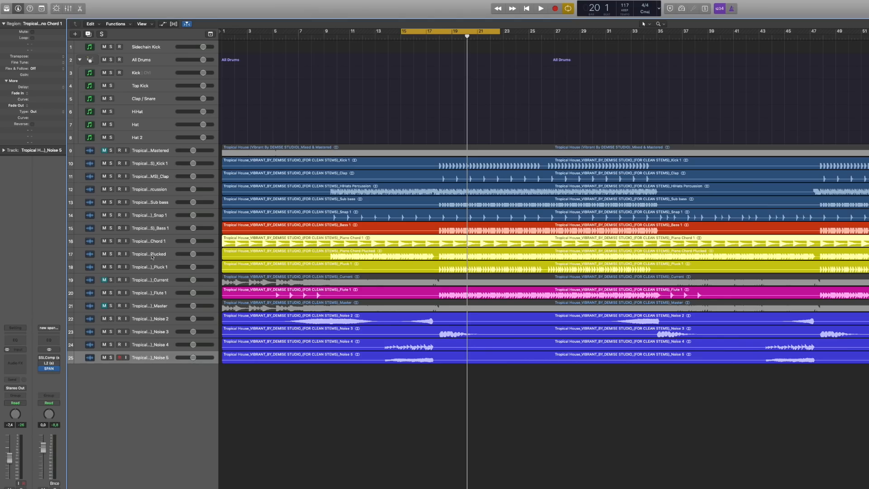
left_click_drag(111, 241, 111, 267)
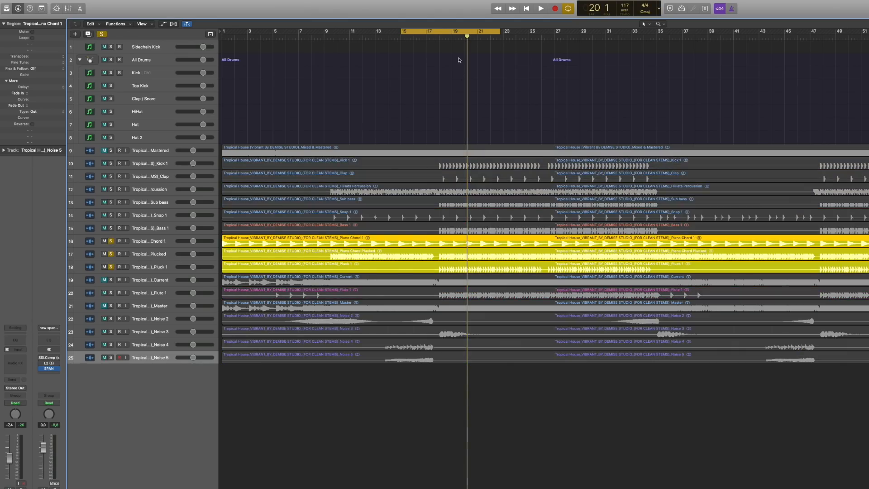
left_click_drag(438, 30, 478, 38)
key("space")
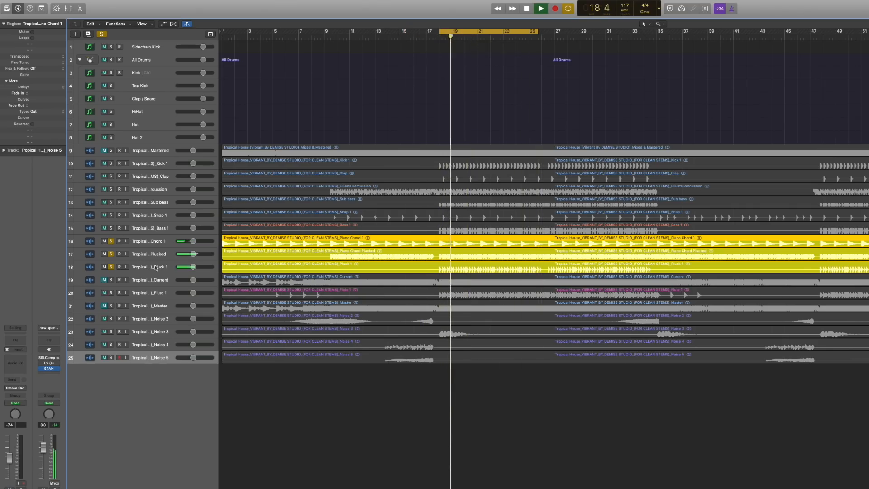
Compare the three chord layers by unsoloing Piano Chord Plucked and Pluck 1, bringing each back in one at a time
left_click_drag(113, 256, 113, 265)
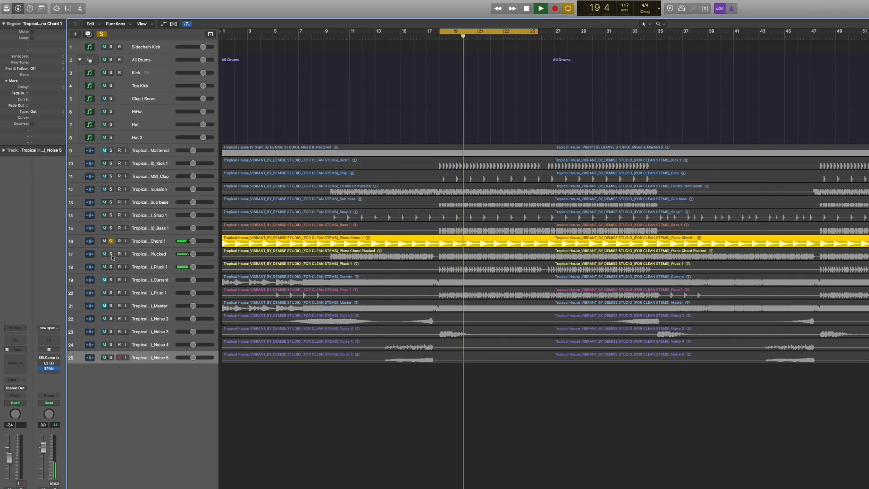
left_click(111, 254)
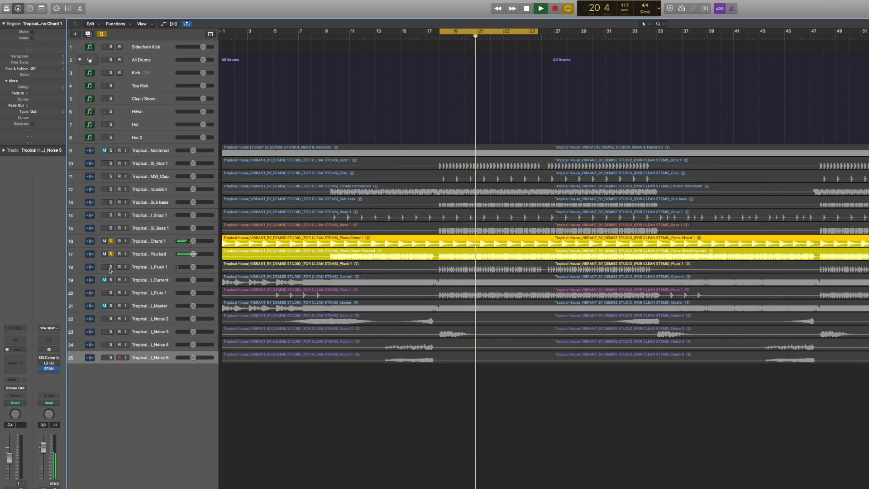
left_click(111, 267)
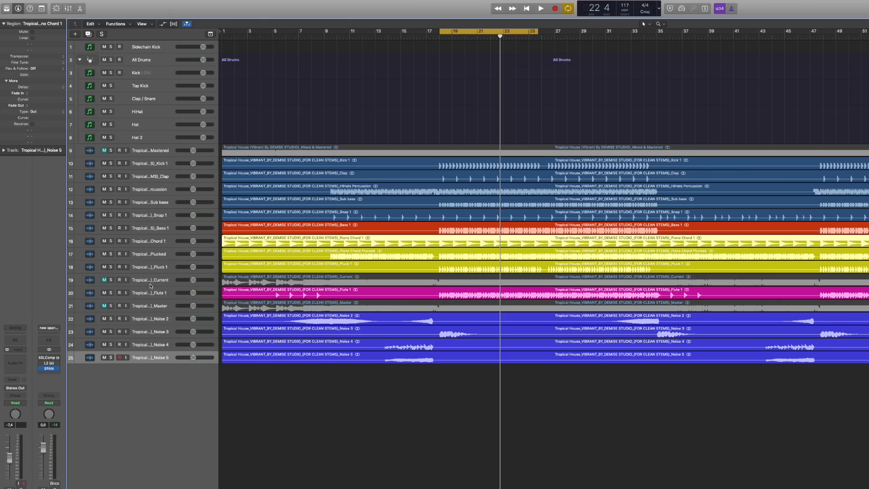
Delete the muted Current and Master audio tracks together with their regions
left_click(149, 279)
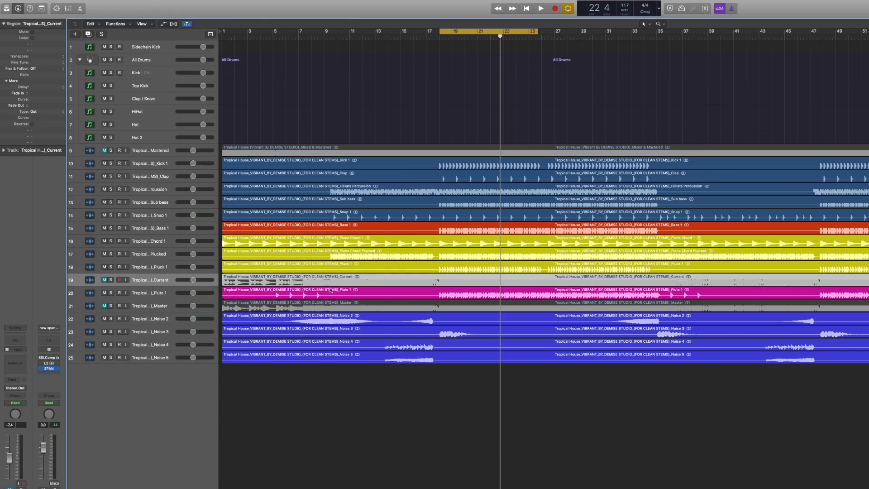
key("BackSpace")
key("BackSpace")
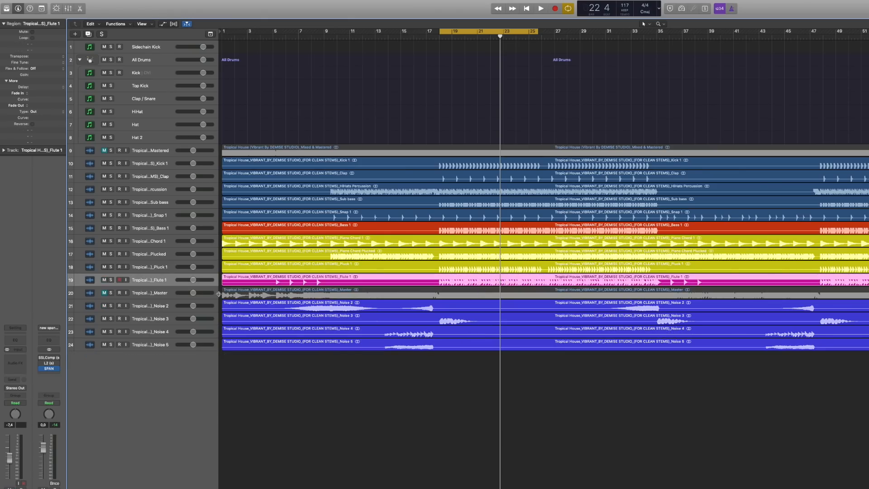
left_click(171, 293)
key("BackSpace")
key("BackSpace")
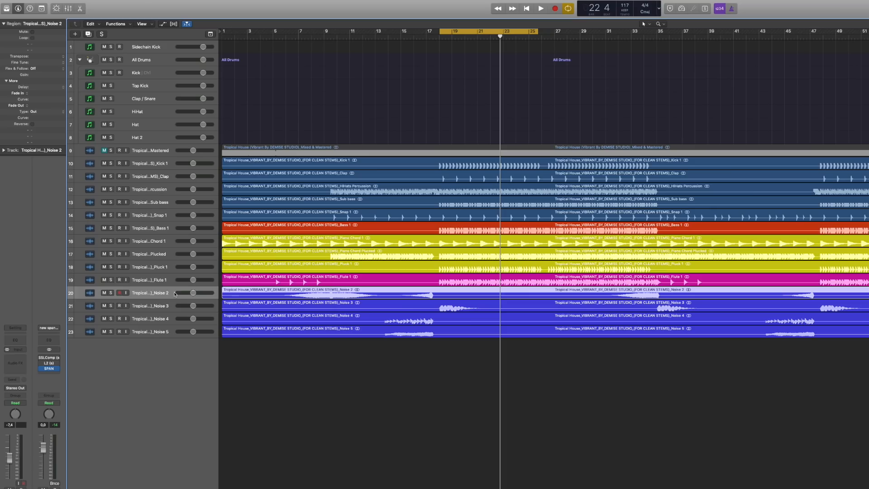
Mute every stem from Clap through Noise 5 and select the Kick 1 track
left_click_drag(446, 349, 424, 297)
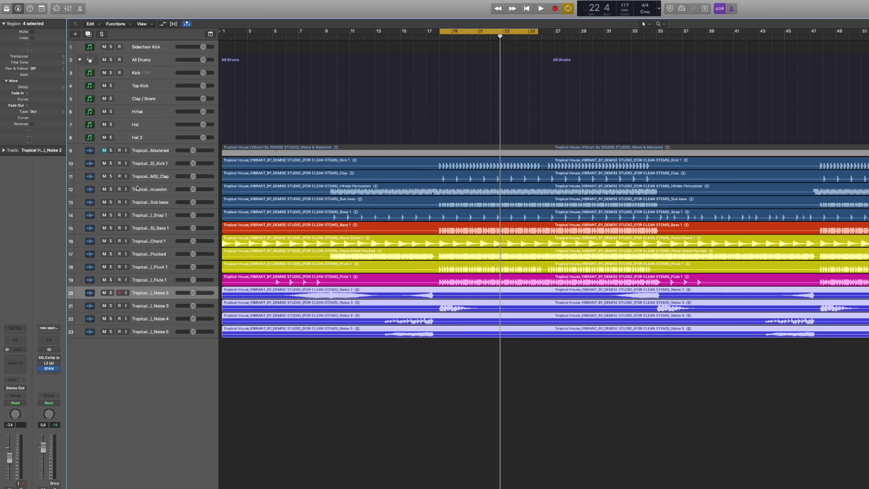
left_click_drag(105, 177, 105, 342)
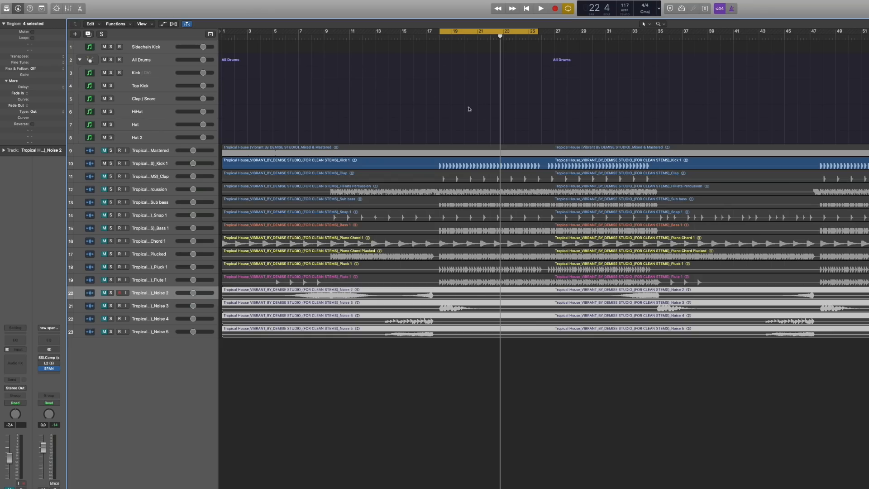
left_click(156, 163)
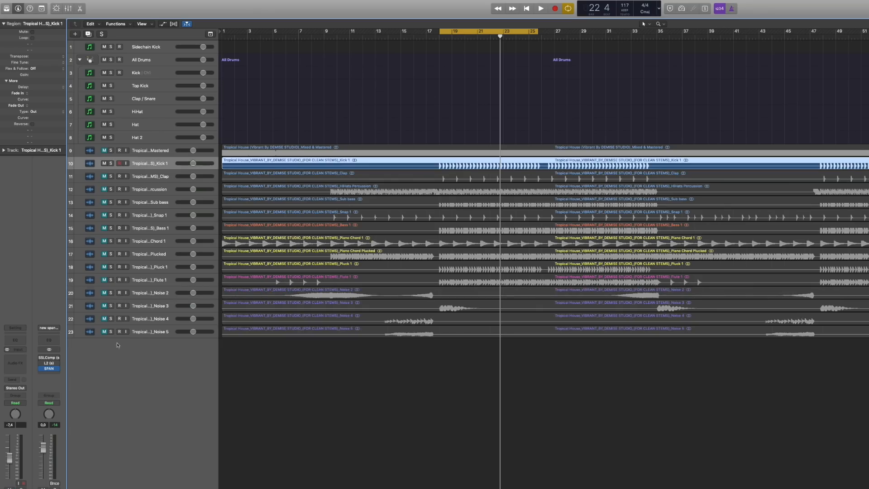
Open the SPAN analyzer from the master channel, place it clear of the track list and play the kick alone
left_click(50, 368)
left_click_drag(191, 7, 791, 87)
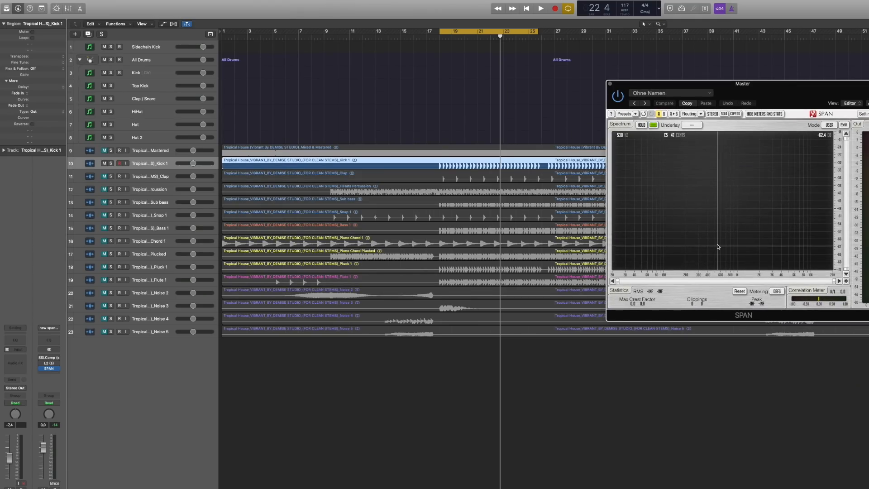
key("space")
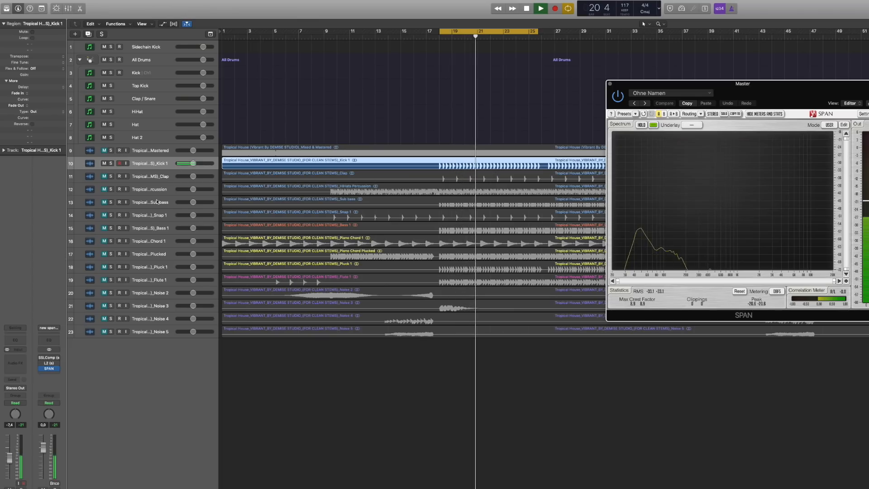
Turn on the SSLComp and L2 plug-ins on the master channel and play the kick together with the unmuted clap
left_click(41, 357)
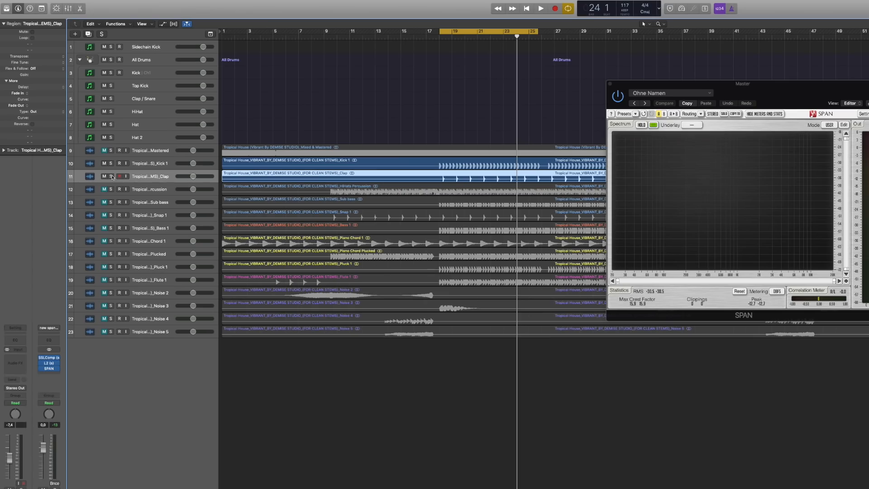
key("space")
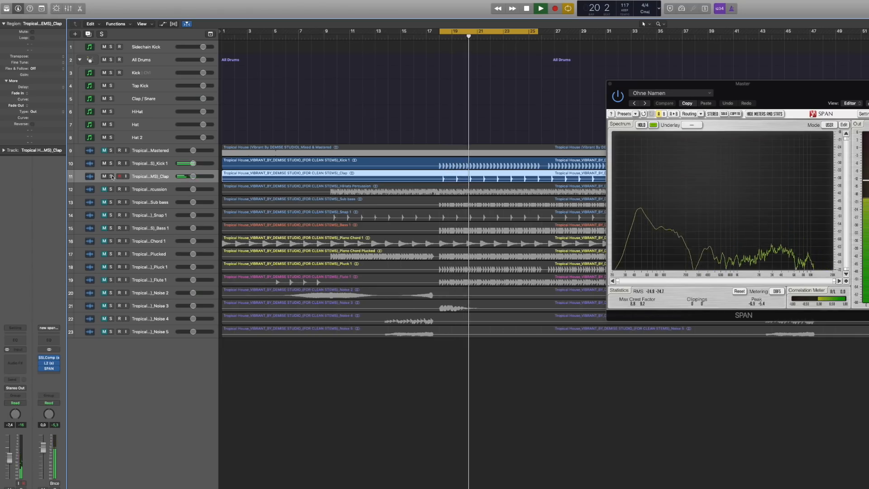
key("space")
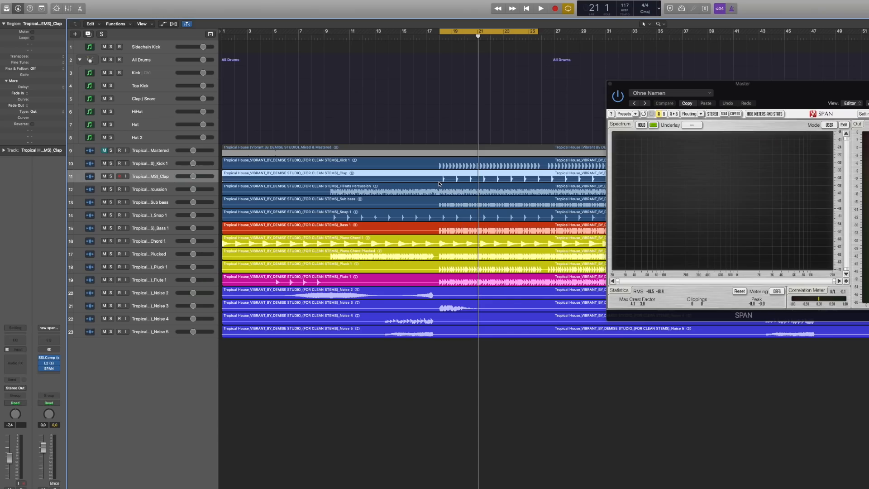
Play the full mix for reference, and solo the Kick 1 and Clap tracks to hear them together
key("space")
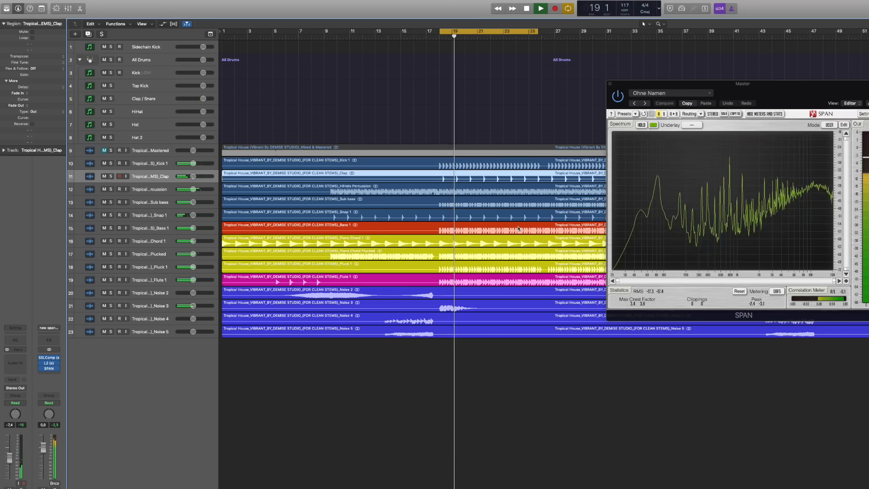
key("space")
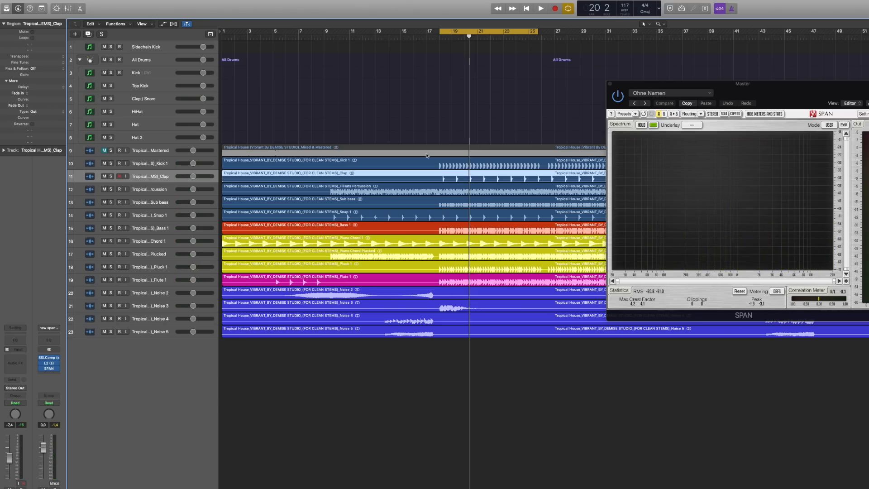
left_click_drag(110, 163, 112, 179)
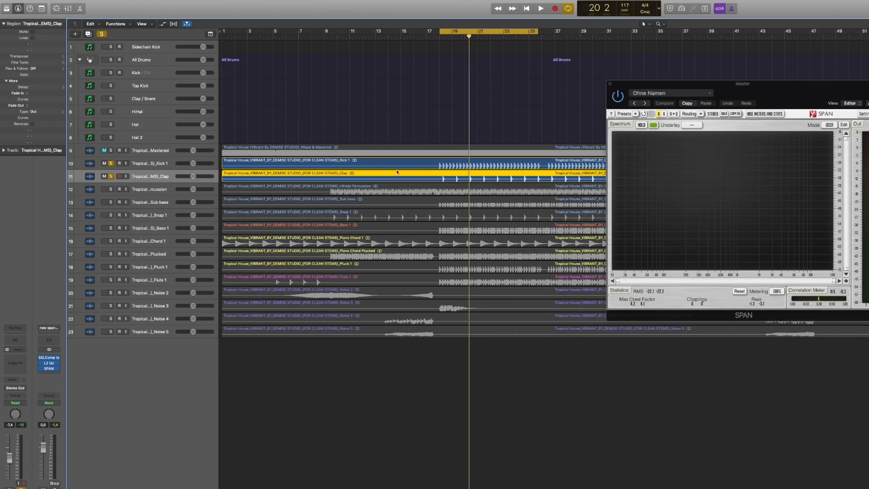
key("space")
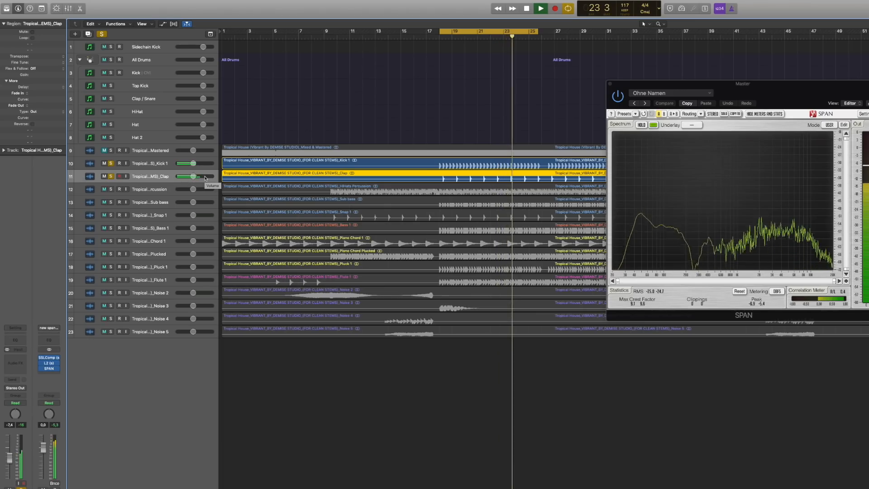
key("space")
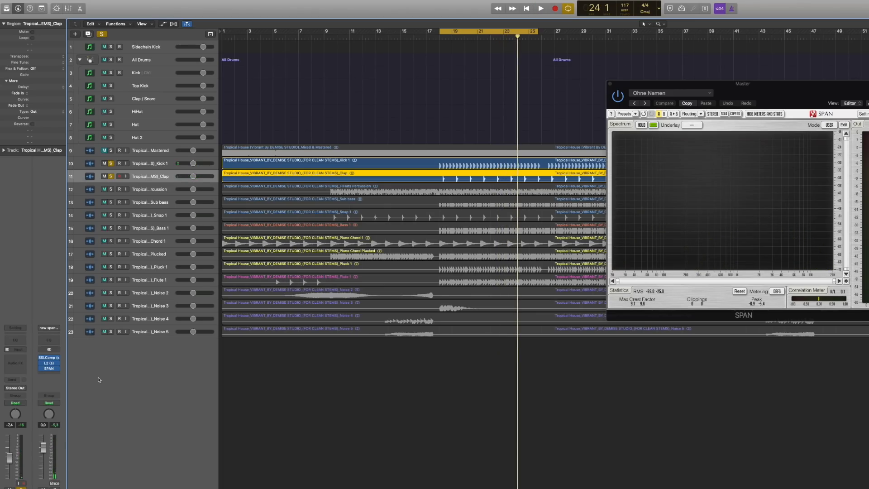
Add a send from the Clap track to Bus 5 (Clap Reverb) and open the bus's ValhallaVintageVerb beside the analyzer
left_click(20, 379)
mouse_move(32, 419)
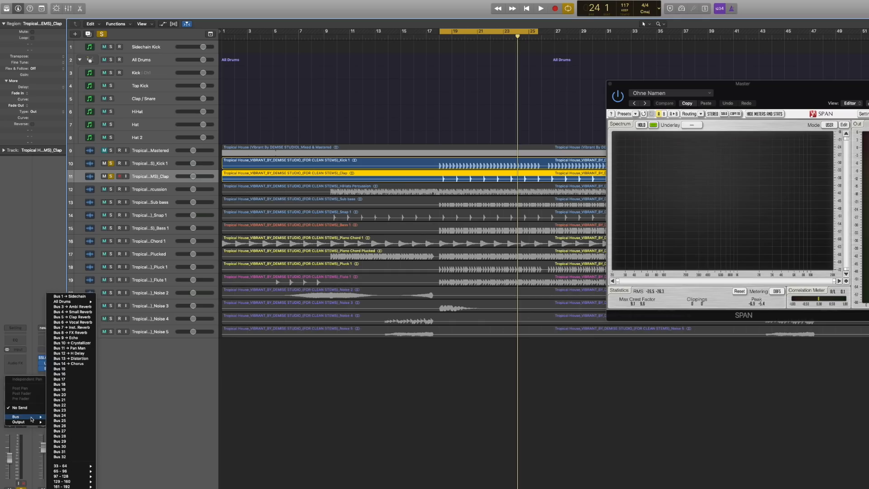
left_click(87, 319)
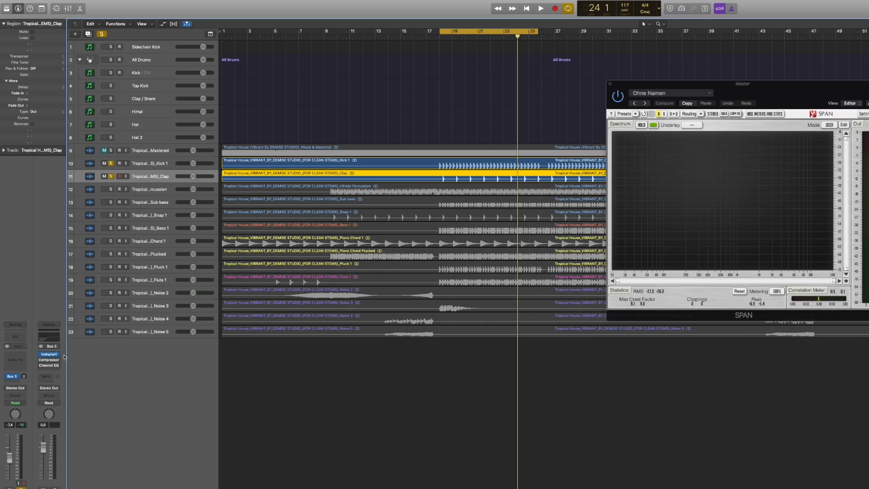
left_click(42, 354)
left_click(50, 360)
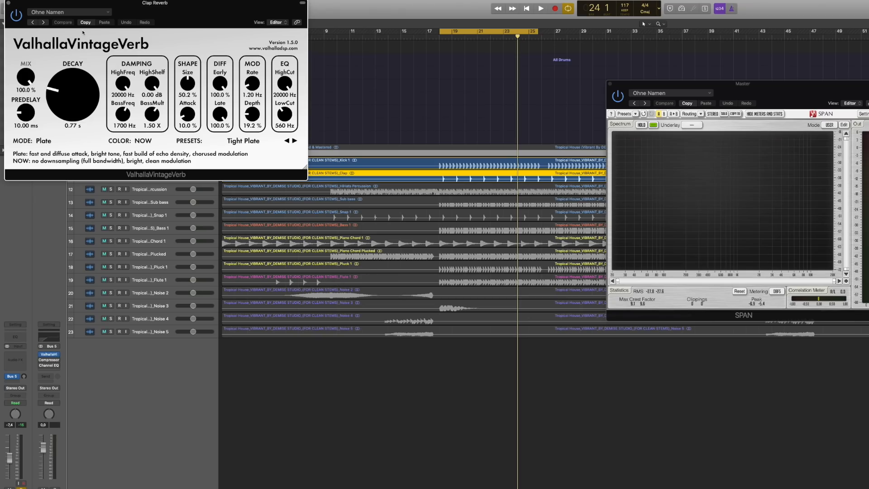
left_click_drag(79, 7, 367, 249)
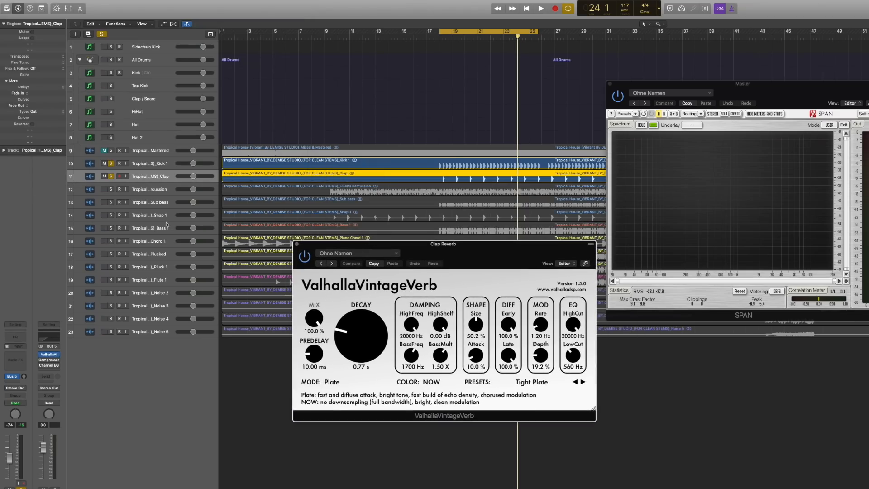
Adjust the Clap track's Bus 5 send level during playback and set the reverb decay to 1.25 s
key("space")
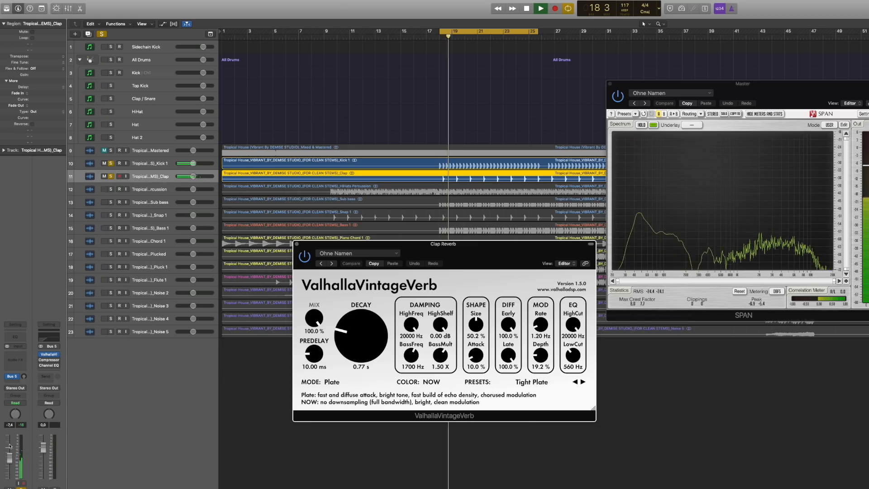
left_click_drag(25, 376, 36, 343)
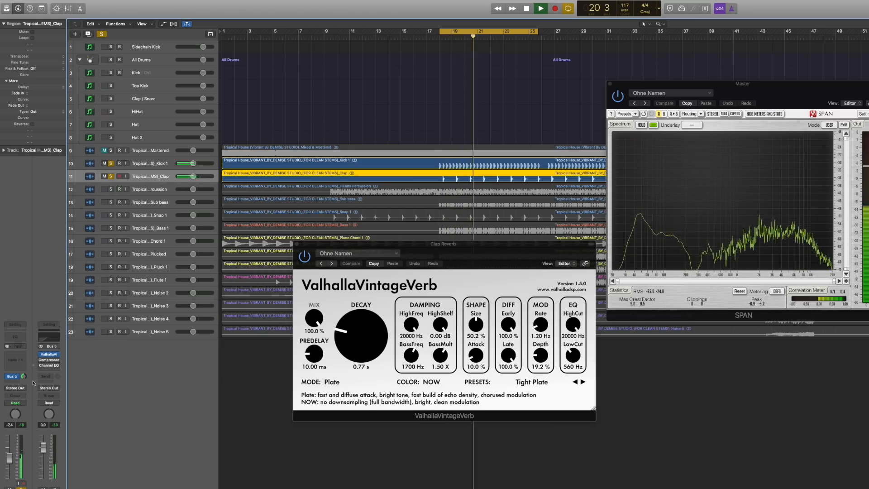
key("space")
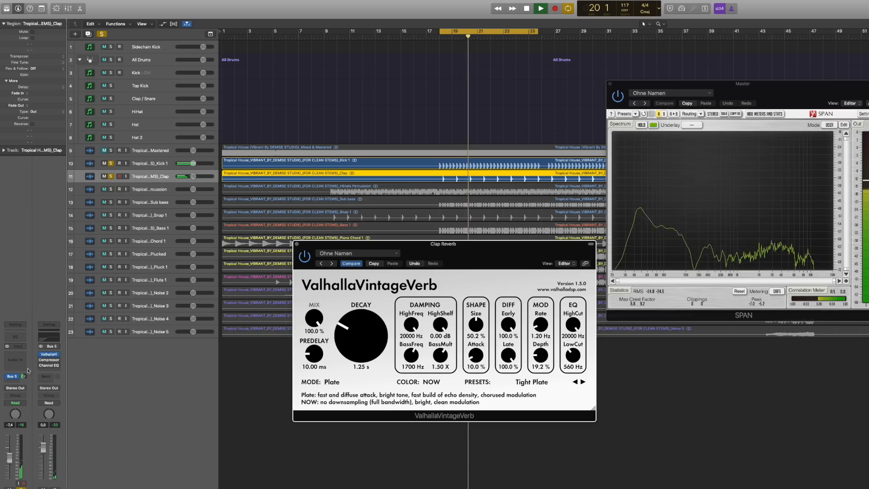
left_click_drag(24, 377, 25, 387)
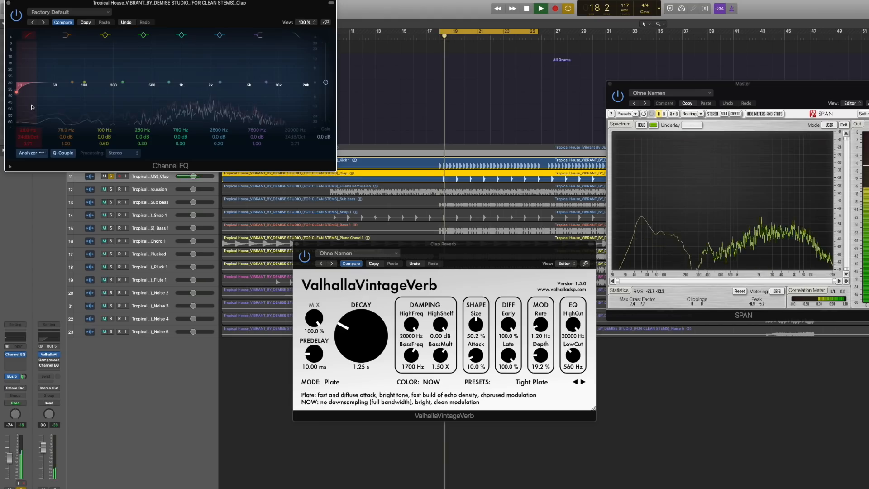
In the Clap track's Channel EQ, set the low cut to about 145 Hz and boost the high shelf +1.5 dB at 4800 Hz
left_click_drag(32, 107, 102, 116)
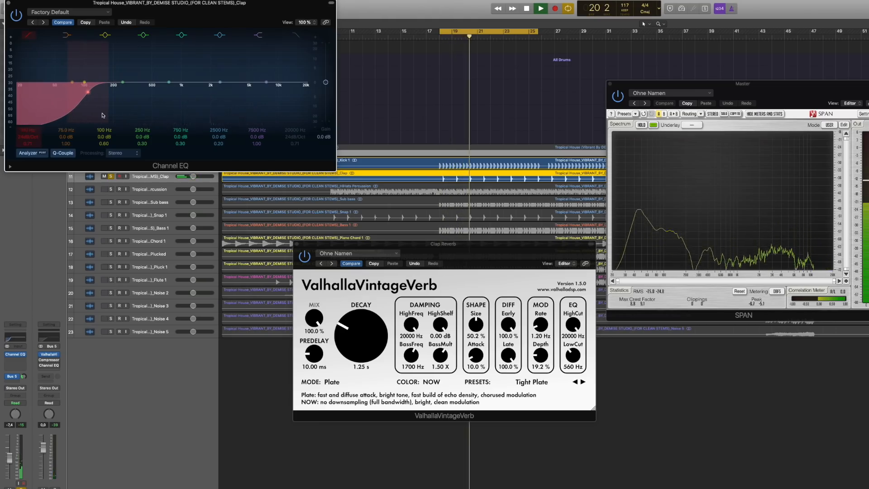
key("space")
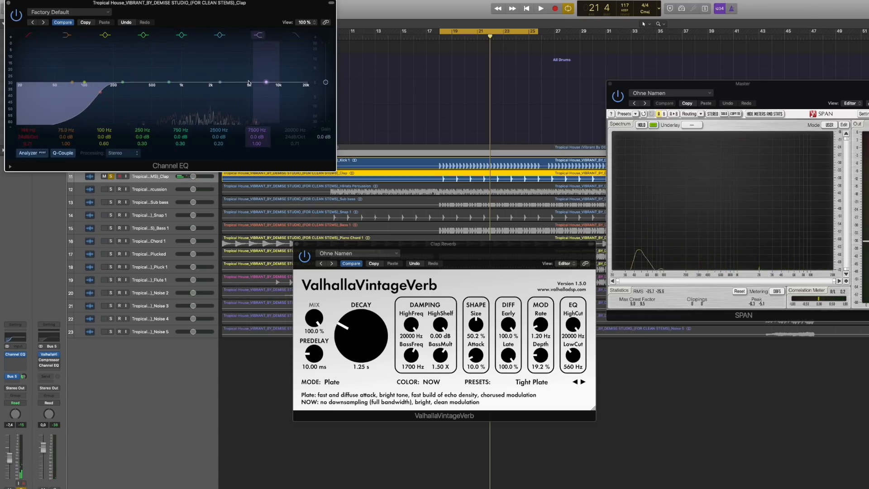
left_click_drag(254, 86, 239, 82)
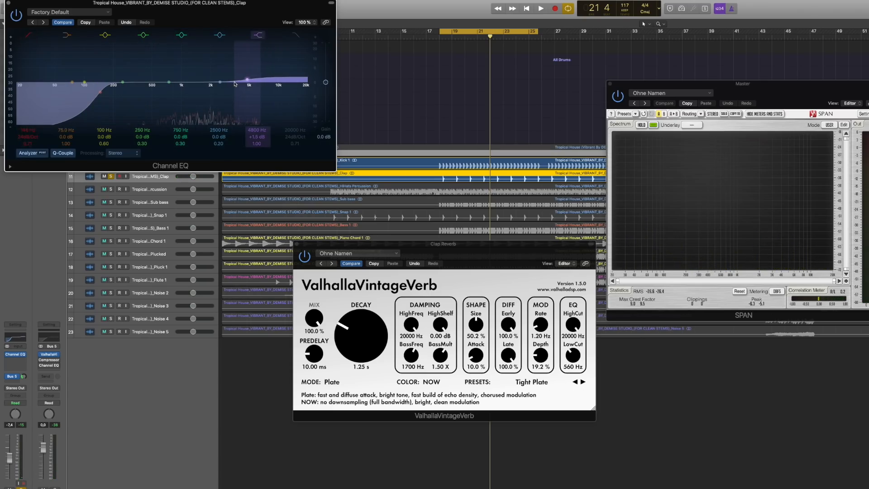
key("space")
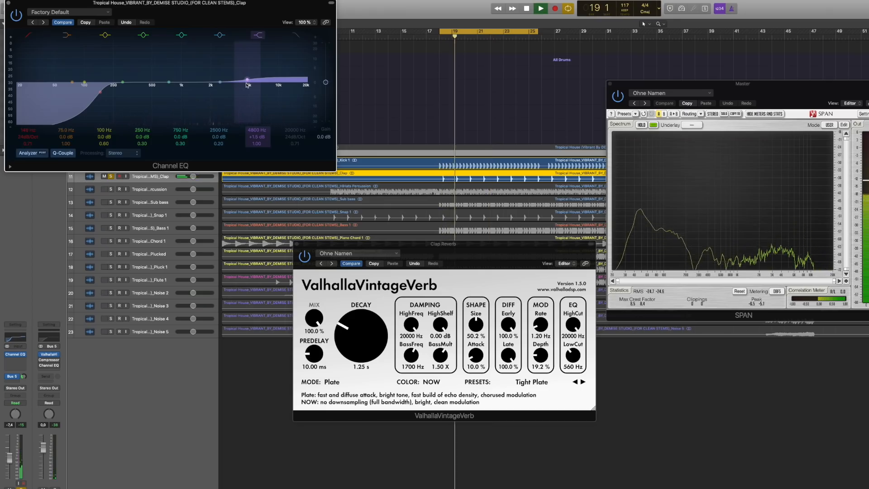
Close the Clap EQ, solo the HiHats Percussion track with Kick 1 and Clap, and lower its volume to -11.8 dB
key("space")
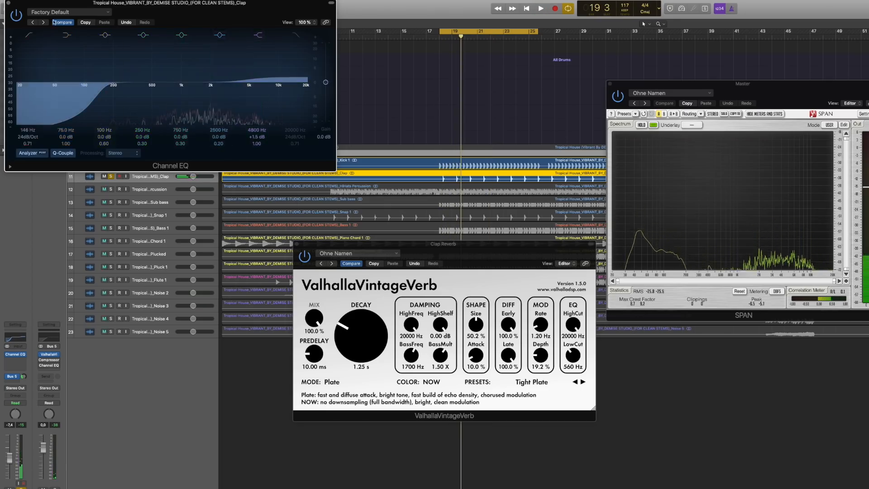
left_click(8, 4)
left_click(156, 194)
key("space")
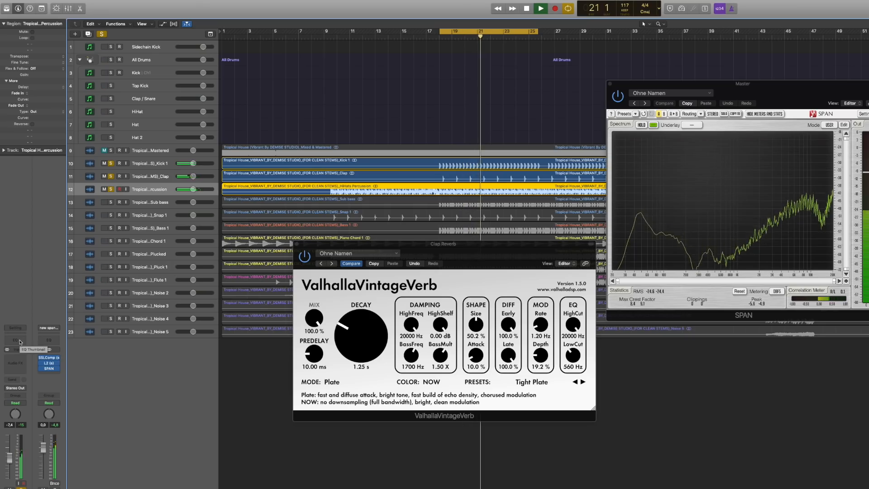
key("space")
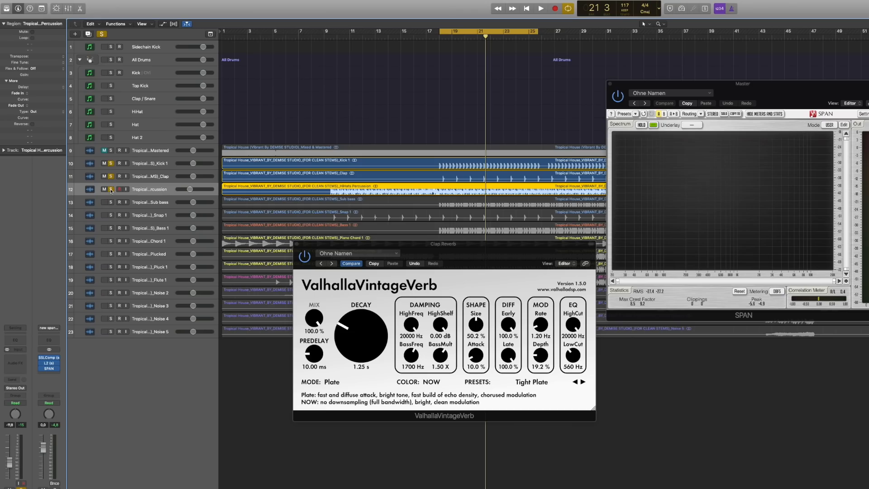
key("space")
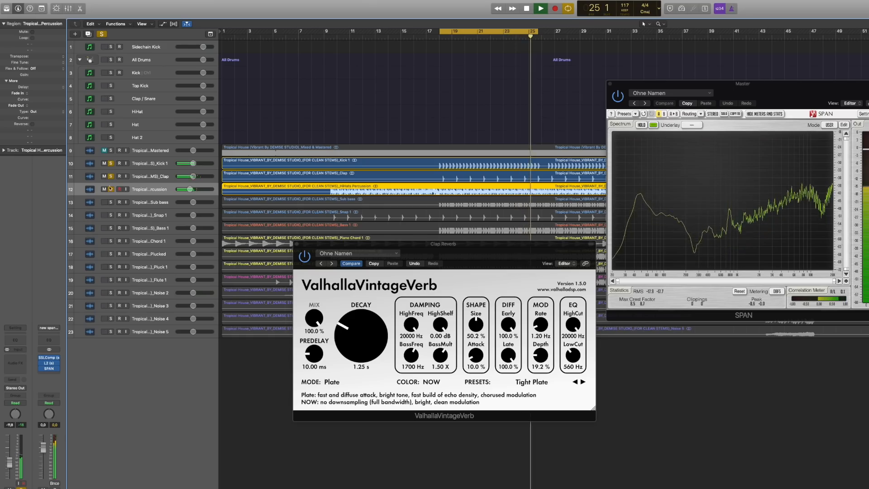
In the HiHats Percussion track's Channel EQ, set a low cut at about 470 Hz and a high cut at 18400 Hz
left_click(14, 343)
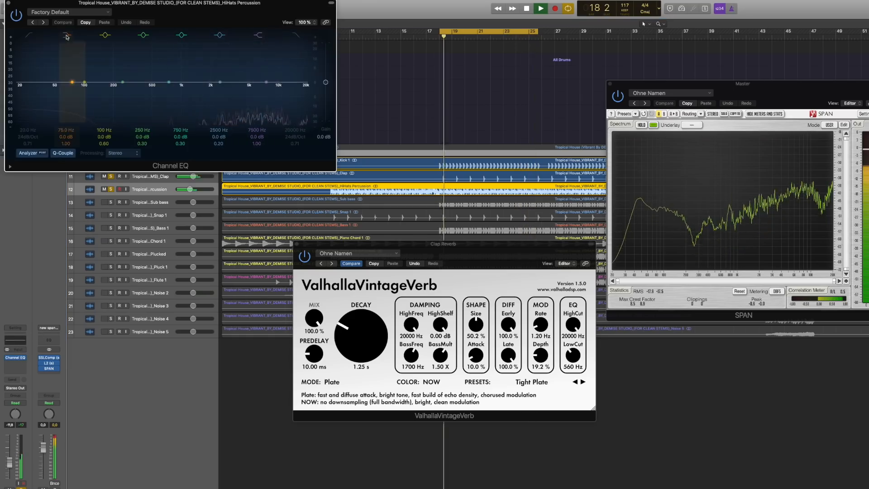
left_click_drag(32, 98, 185, 109)
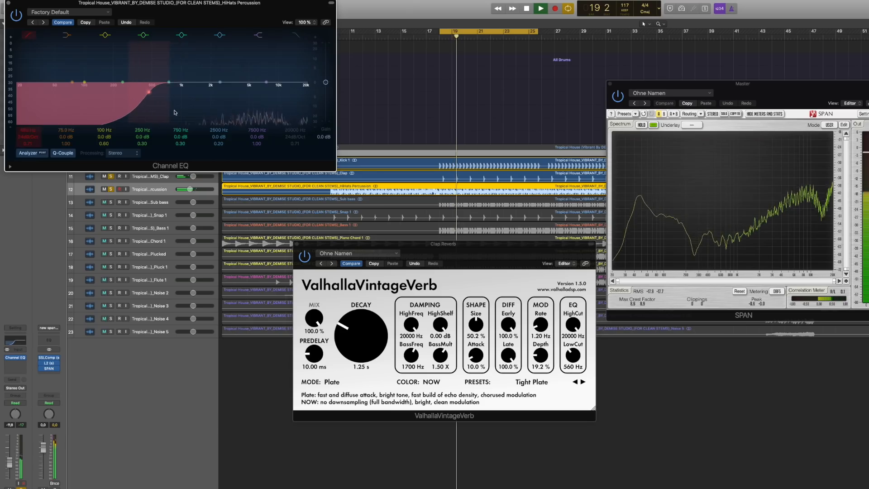
left_click(297, 99)
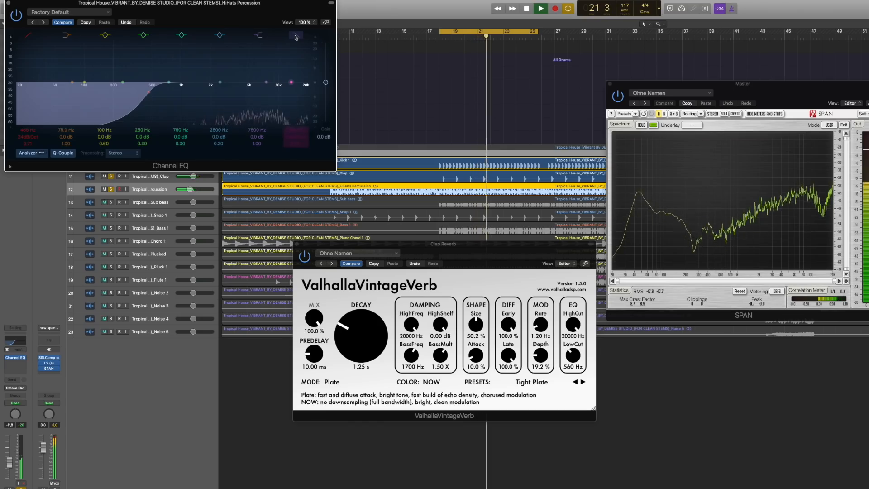
left_click(295, 36)
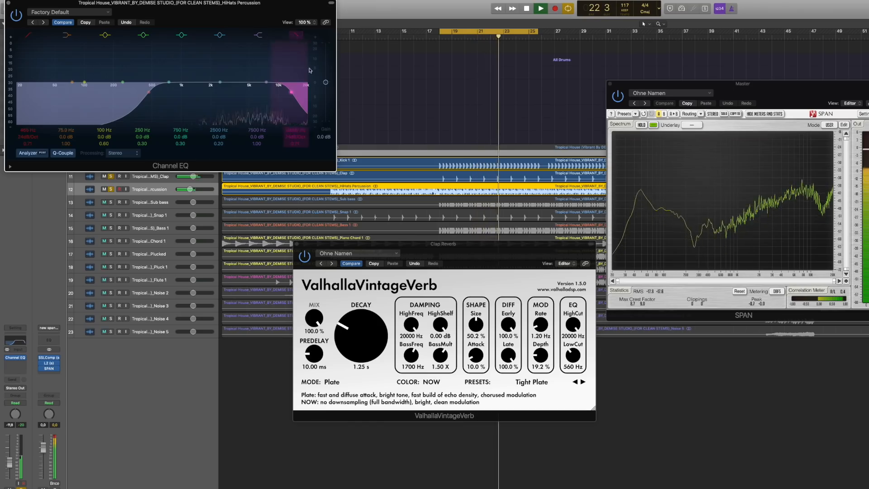
scroll(295, 130, "up", 3)
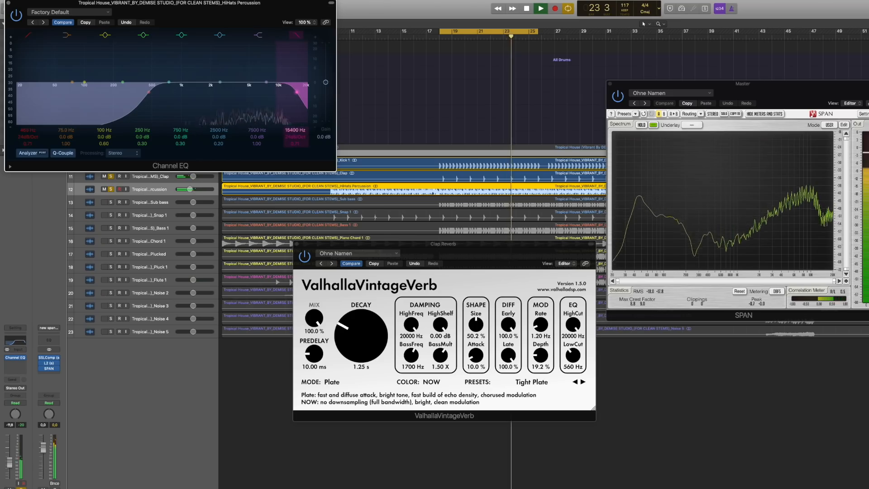
Add a send from the HiHats Percussion track to Bus 4 and open that bus's ValhallaVintageVerb
left_click(15, 357)
left_click(15, 380)
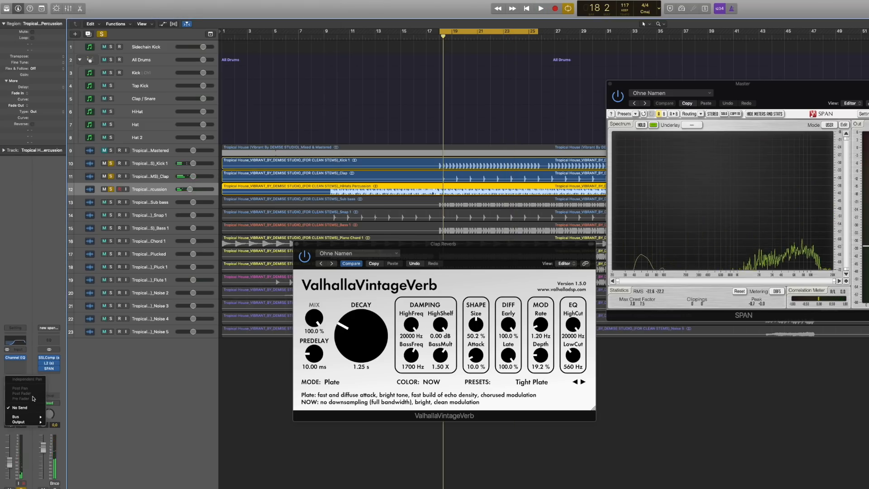
mouse_move(37, 418)
left_click(78, 312)
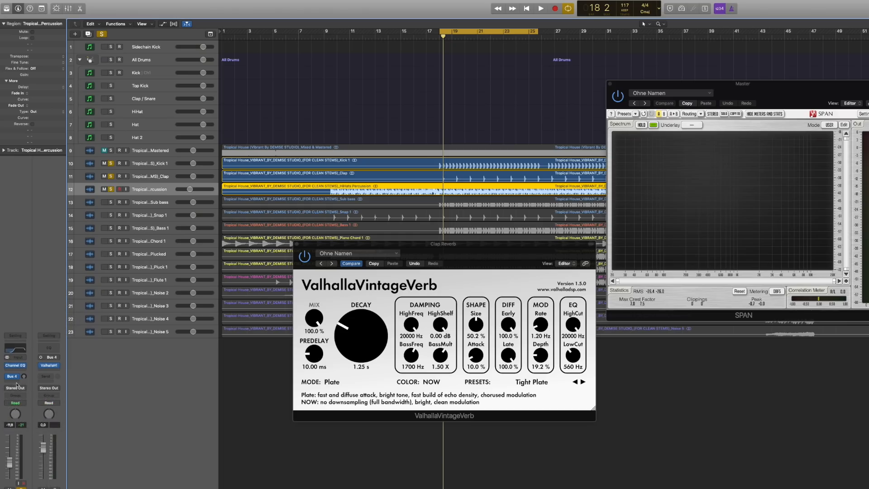
left_click(48, 366)
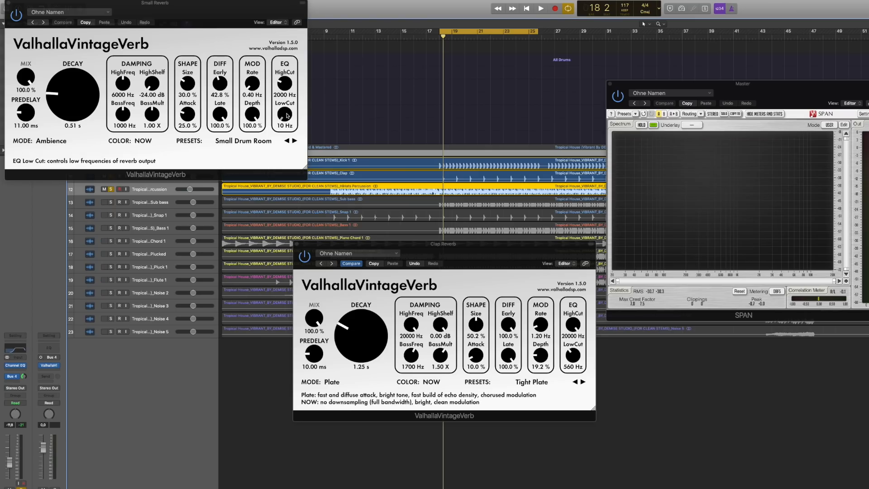
Set the Small Reverb's EQ low cut to 410 Hz and adjust the HiHats Percussion track's Bus 4 send level during playback
left_click_drag(286, 114, 287, 107)
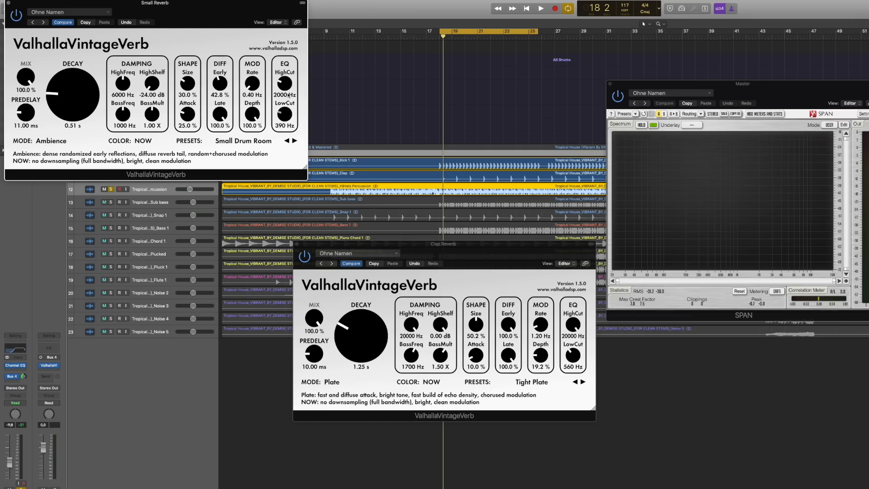
key("space")
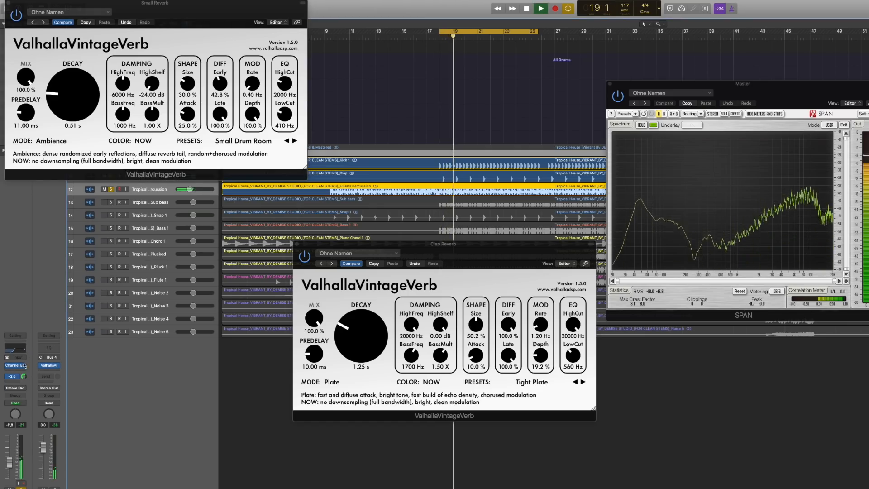
left_click_drag(23, 376, 26, 384)
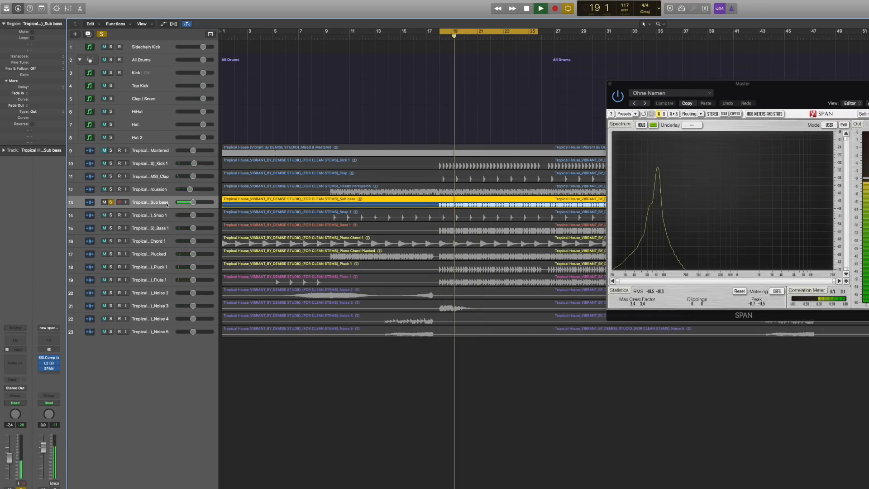
Move the Snap 1 track above Sub bass, and compare the soloed Sub bass with and without Bass 1
left_click(154, 230)
left_click_drag(152, 219, 150, 203)
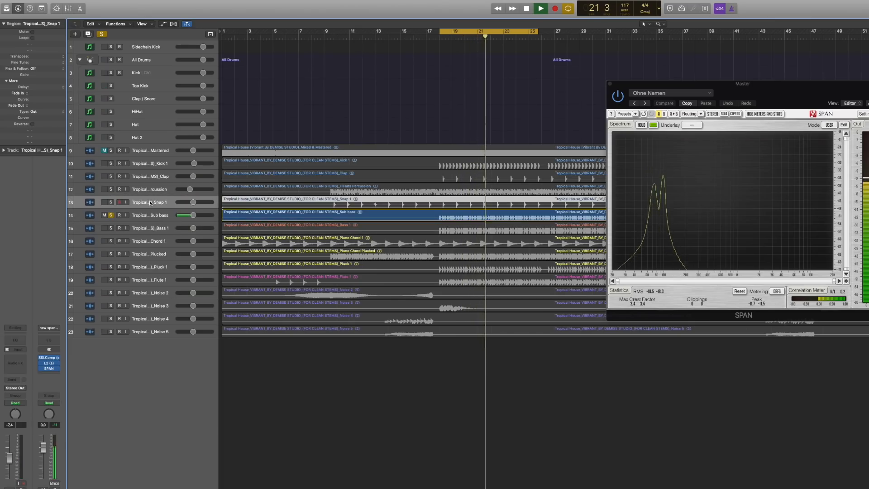
left_click(111, 228)
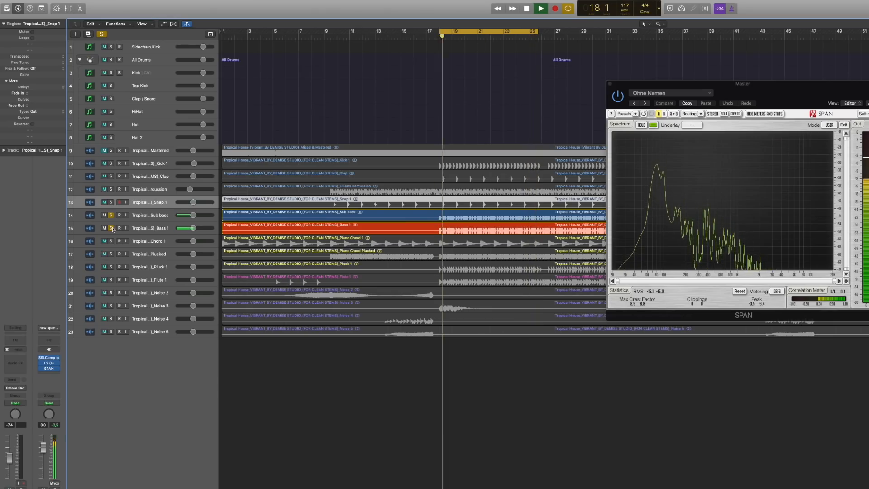
left_click(112, 228)
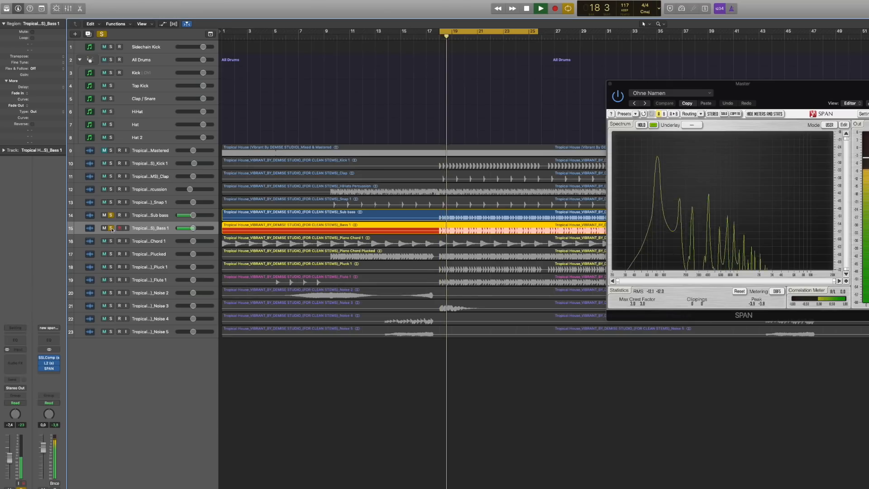
left_click(111, 228)
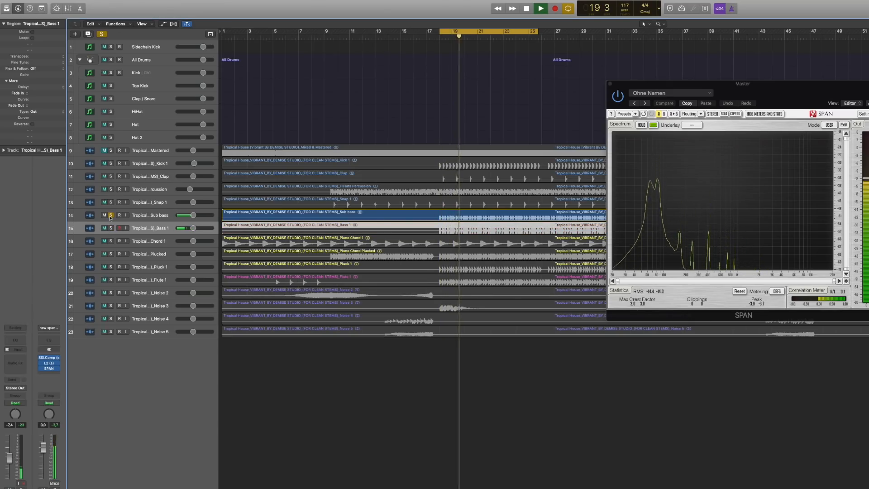
Lower the Sub bass volume to about -12.6 dB, then solo Bass 1 as well and lower its volume to -10.4 dB
left_click(193, 215)
left_click_drag(194, 215, 190, 215)
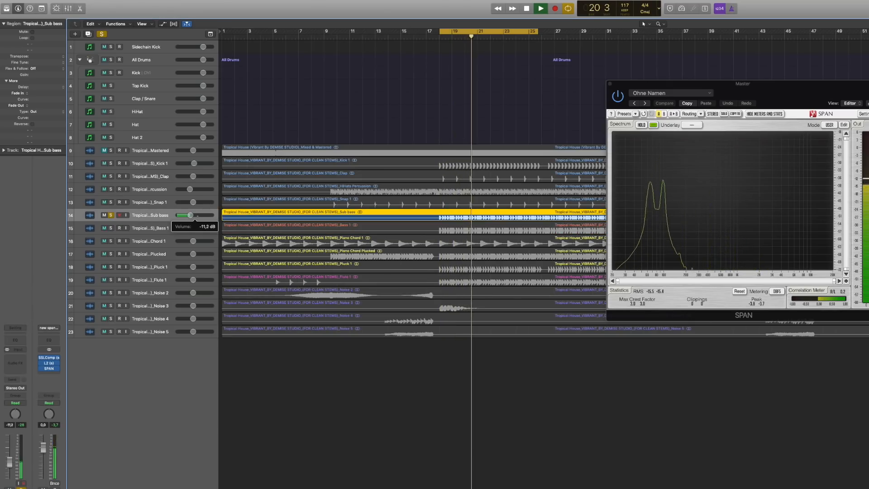
left_click(110, 228)
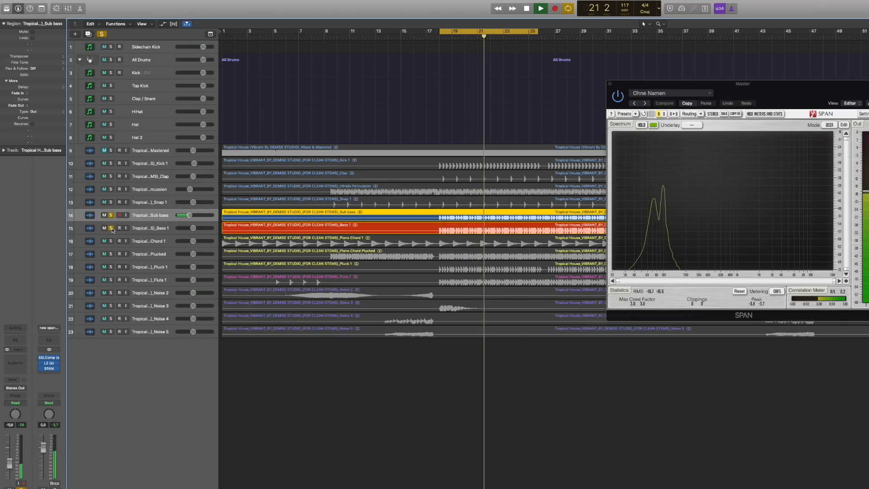
left_click(165, 230)
left_click_drag(192, 228, 191, 228)
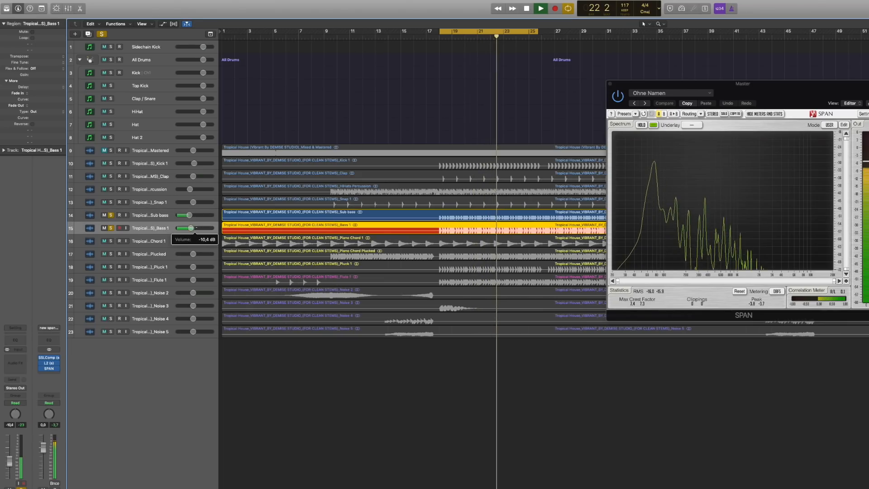
Apply a 50 Hz low cut to Sub bass with Channel EQ and solo Kick 1 to hear both together
left_click(149, 215)
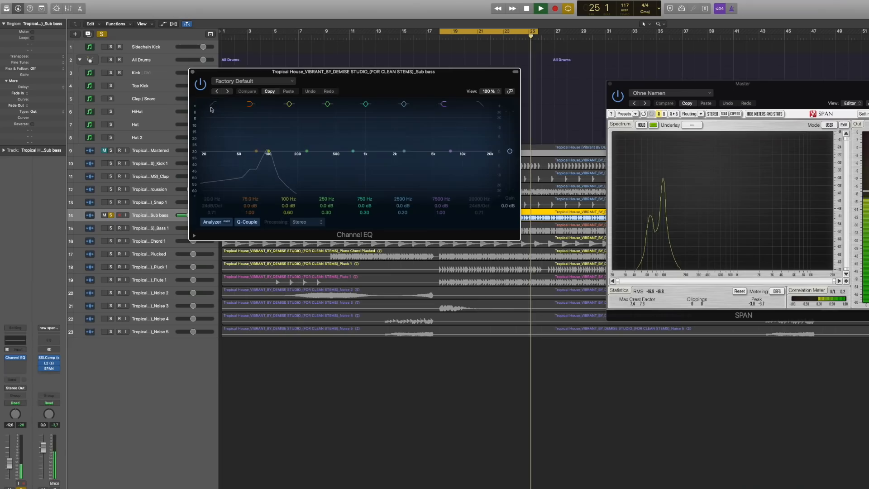
left_click_drag(213, 177, 253, 181)
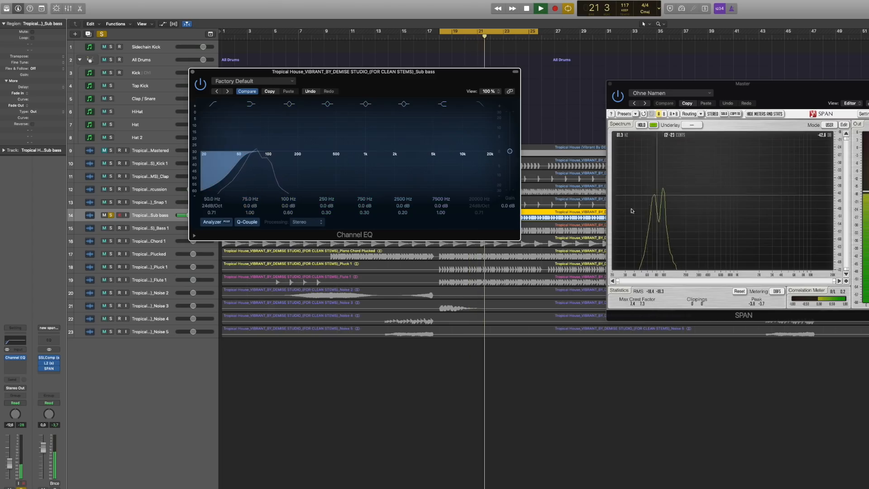
left_click_drag(403, 72, 451, 206)
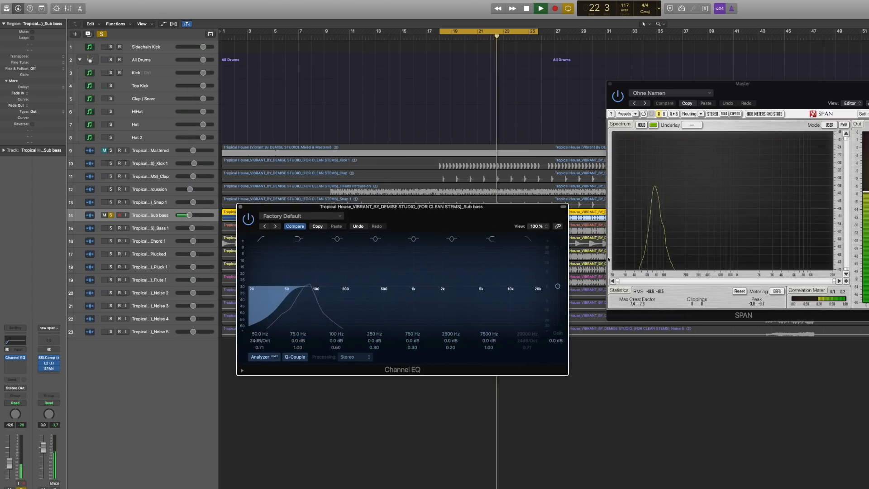
left_click(111, 163)
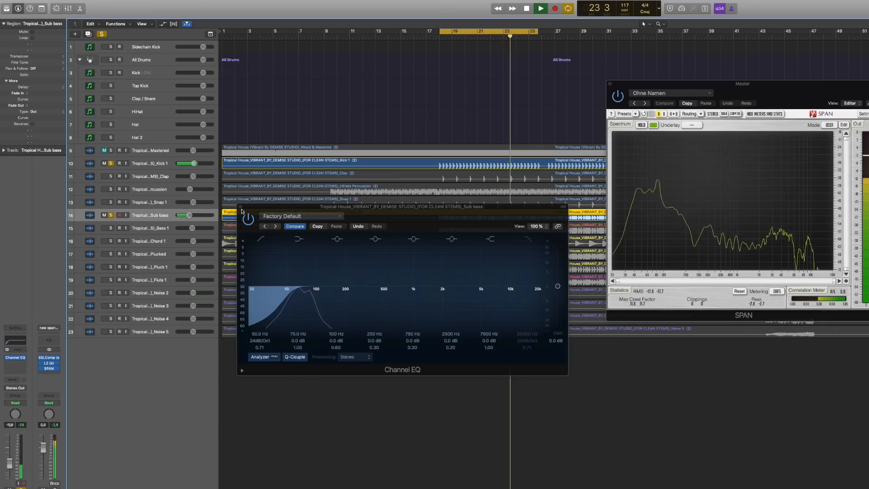
left_click(241, 210)
Solo Bass 1 together with Kick 1 and Sub bass, and lower the Bass 1 volume to about -12.4 dB during playback
left_click(111, 228)
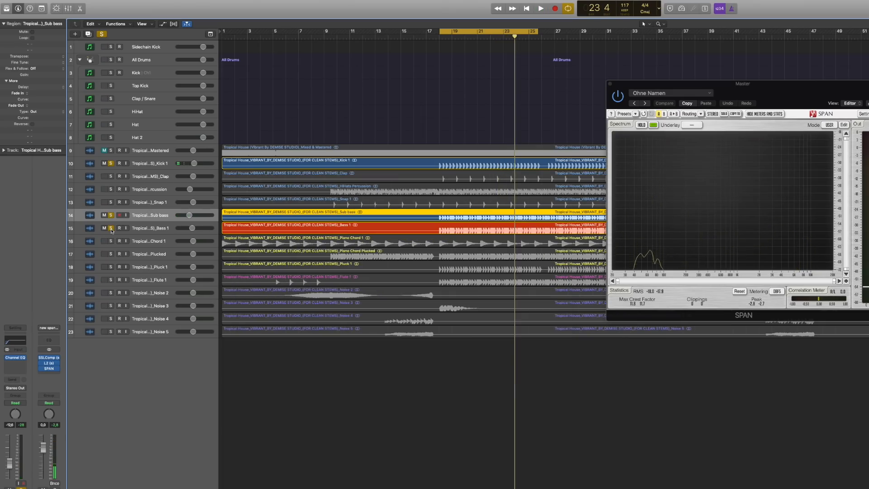
key("space")
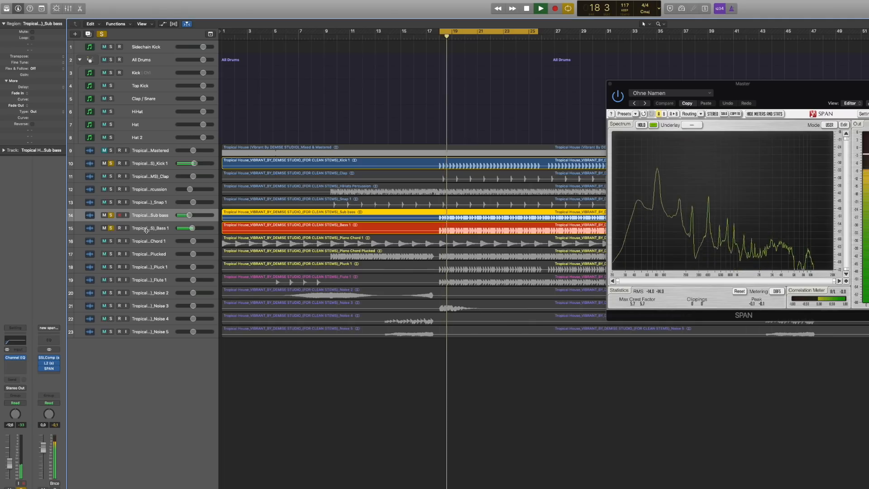
left_click(206, 233)
left_click_drag(202, 230, 194, 229)
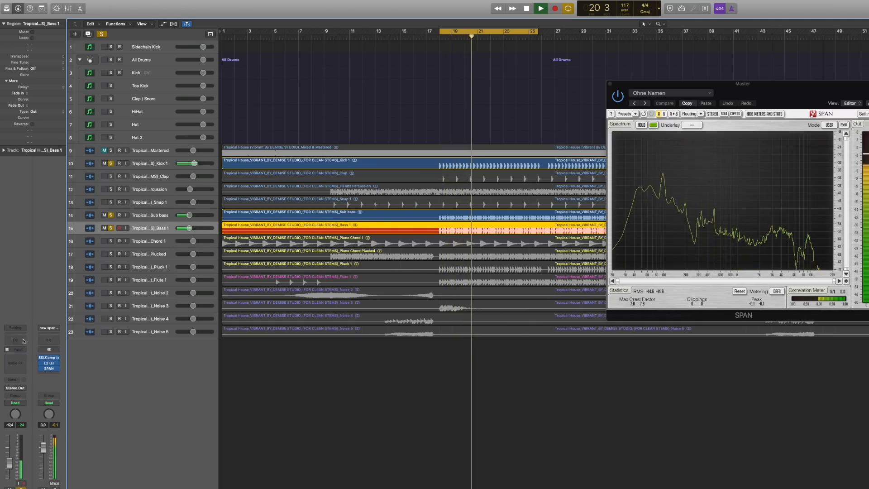
Add a Channel EQ to Bass 1 with a low cut at 94 Hz, and check it in playback against the analyzer
left_click(15, 339)
left_click_drag(68, 107, 99, 117)
left_click_drag(172, 3, 467, 196)
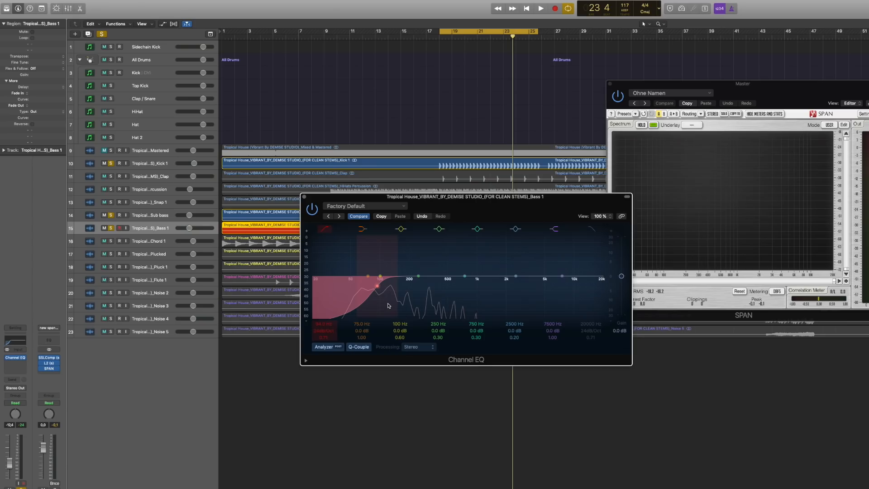
key("space")
left_click(325, 229)
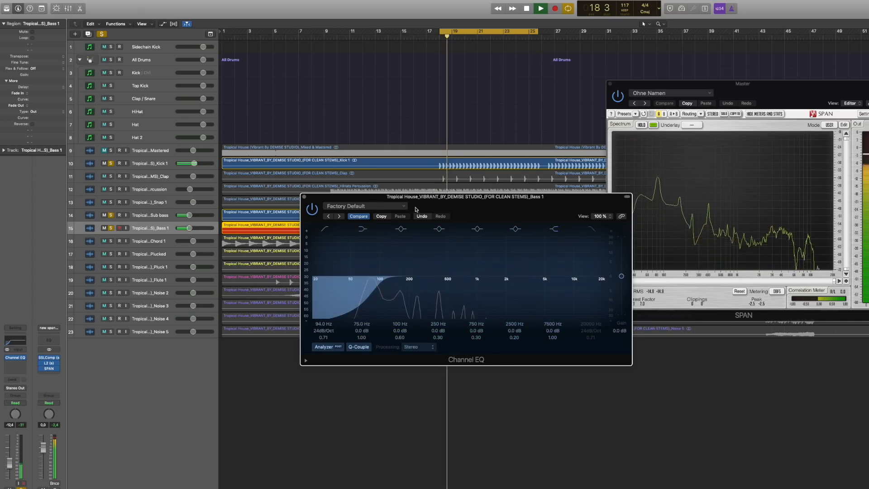
left_click(304, 197)
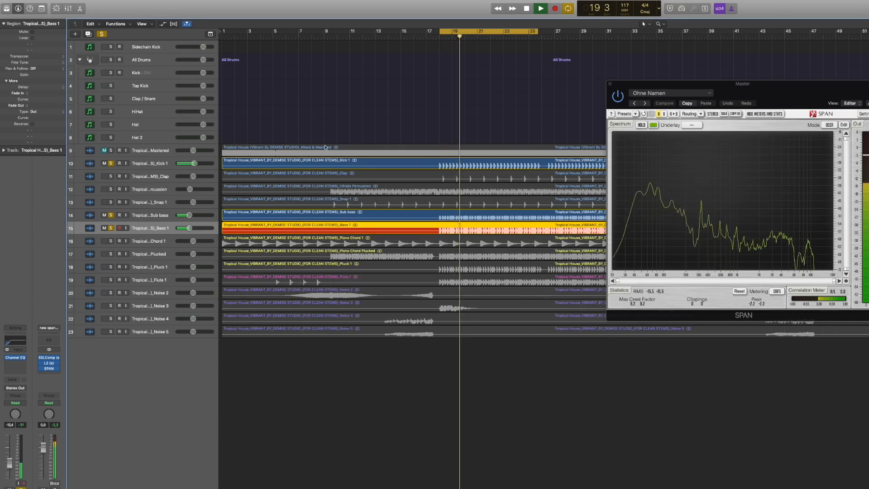
Insert the LFOTool plug-in after Channel EQ on Sub bass and play it back with Kick 1 and Bass 1
left_click(364, 215)
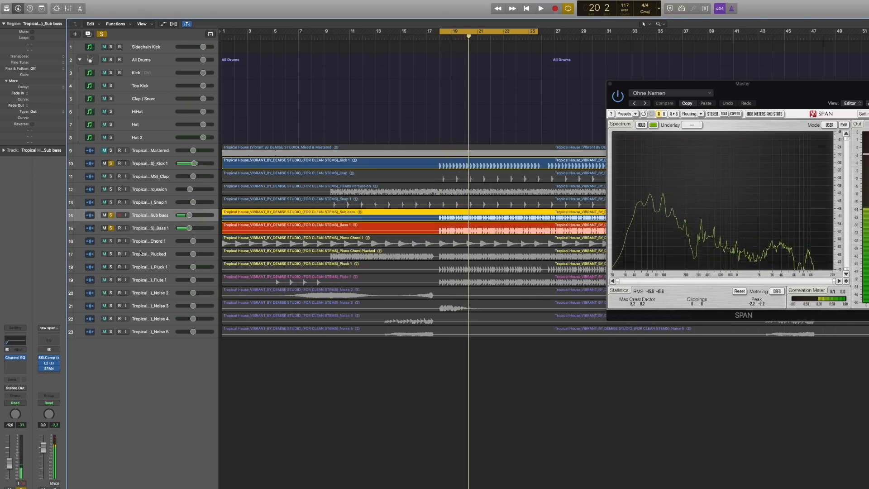
left_click(21, 365)
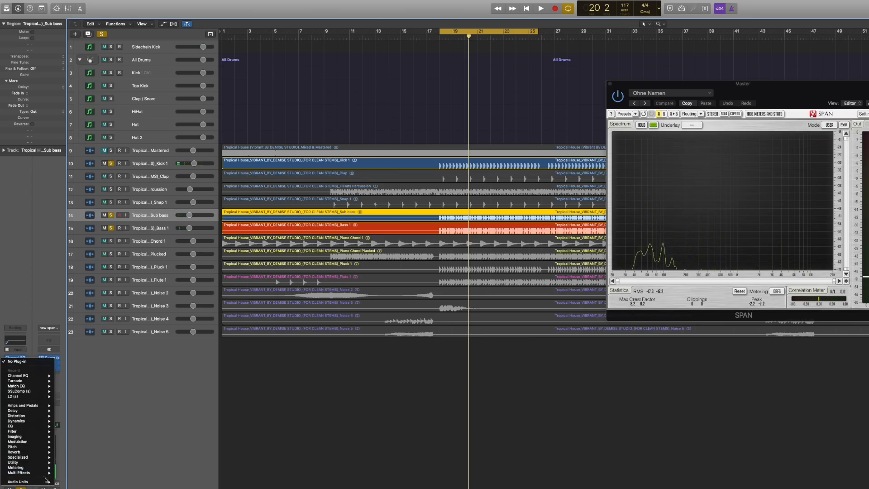
mouse_move(55, 483)
mouse_move(87, 487)
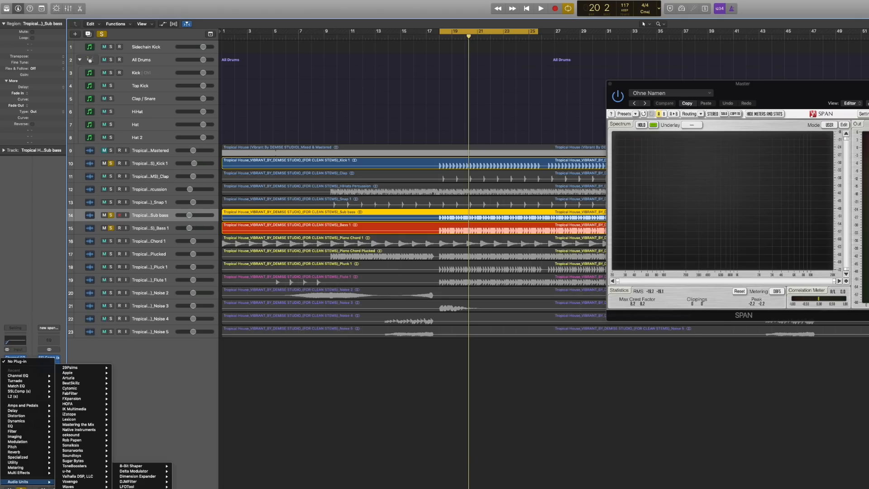
left_click(186, 486)
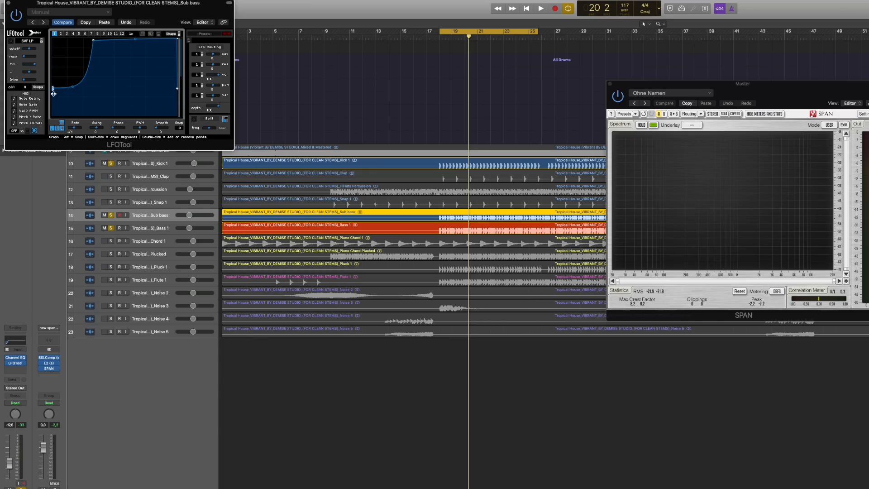
key("space")
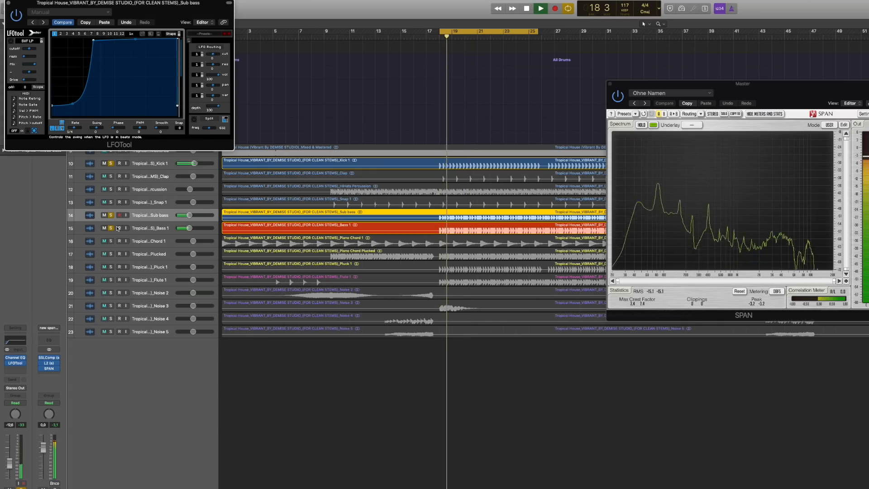
Load a preset from the Sidechain category in the Sub bass LFOTool and audition the ducking in playback
key("space")
left_click(204, 33)
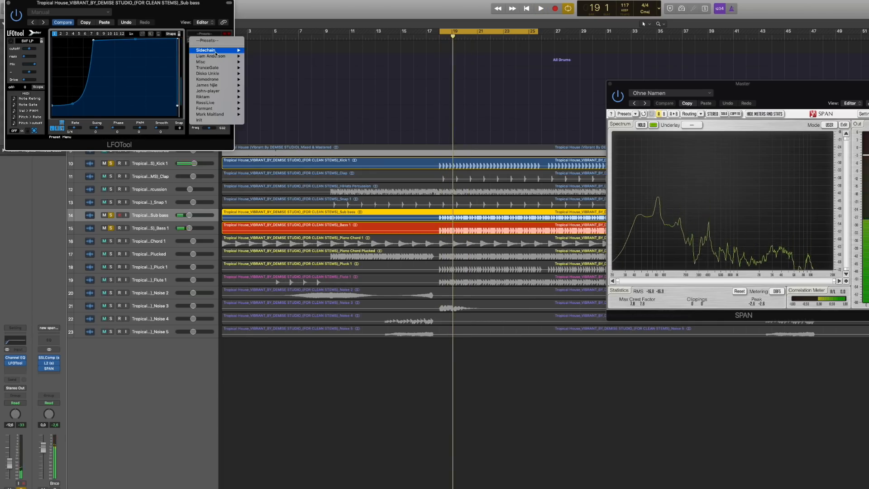
mouse_move(215, 51)
left_click(273, 50)
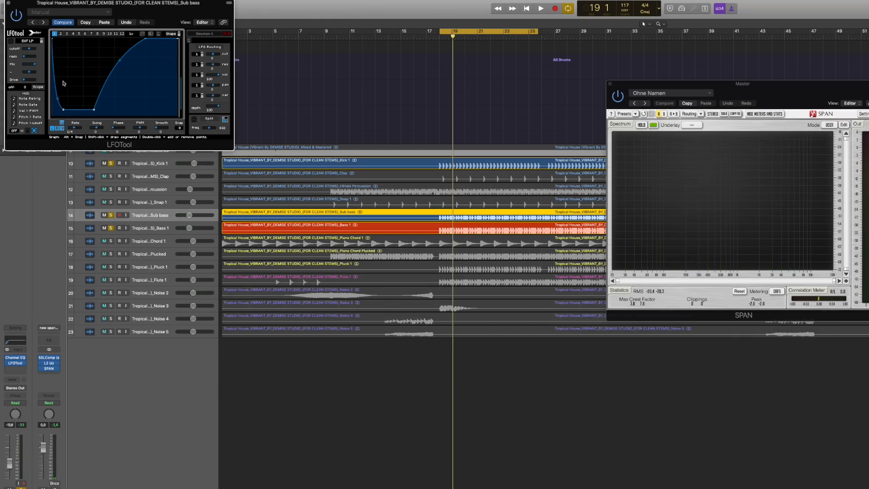
key("space")
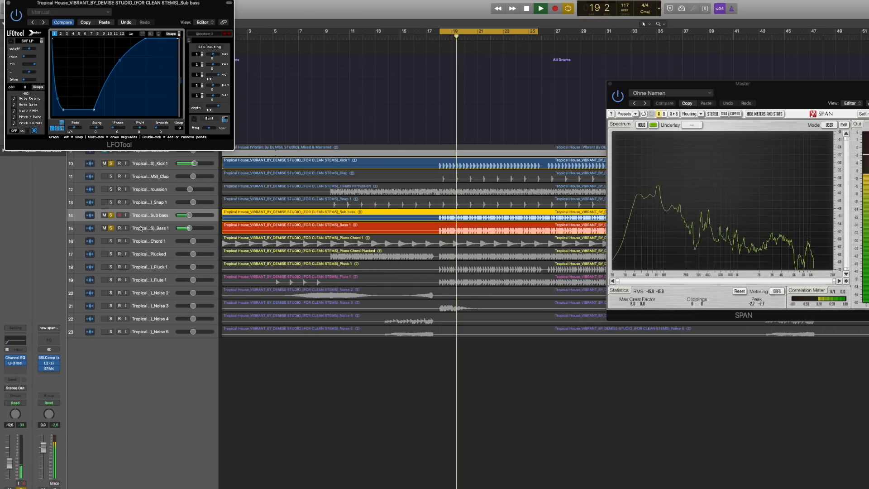
Copy LFOTool from Sub bass to Bass 1 in the mixer, then also solo the Clap, percussion and Snap 1 tracks
key("x")
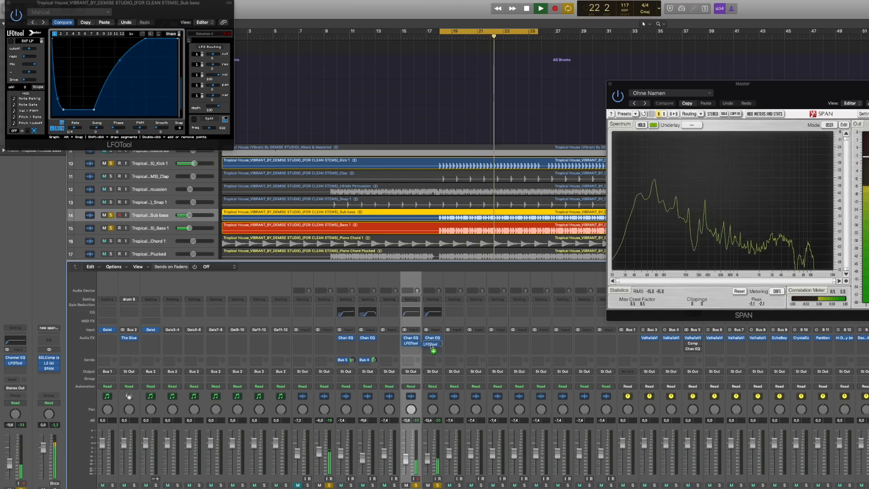
key("x")
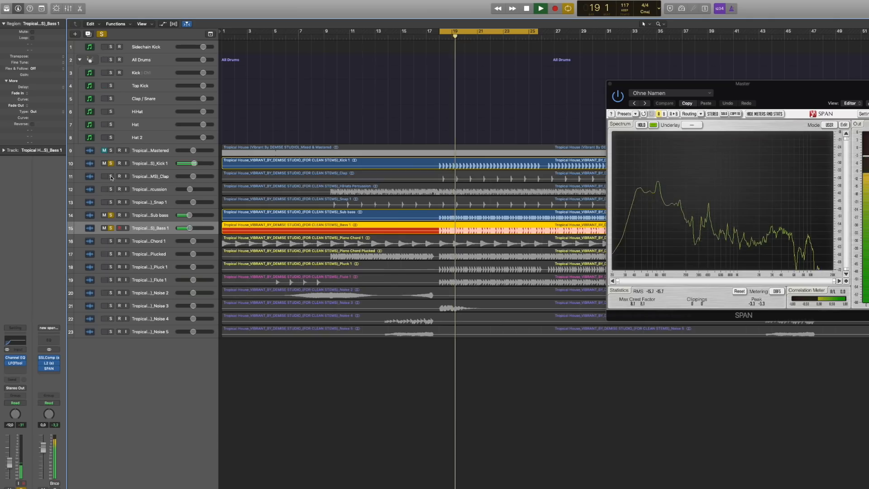
left_click_drag(111, 178, 111, 202)
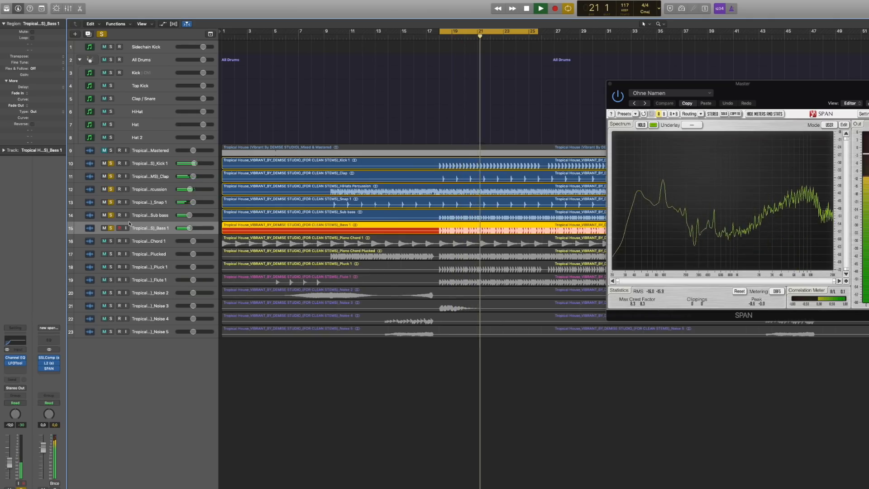
Raise the low points of the Sub bass LFOTool curve for shallower ducking, then close the plug-in and resume playback
key("Up")
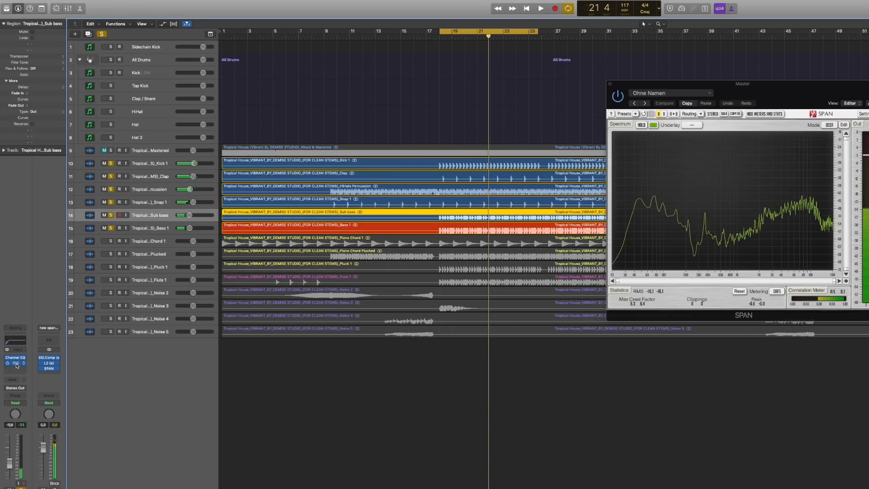
left_click(17, 365)
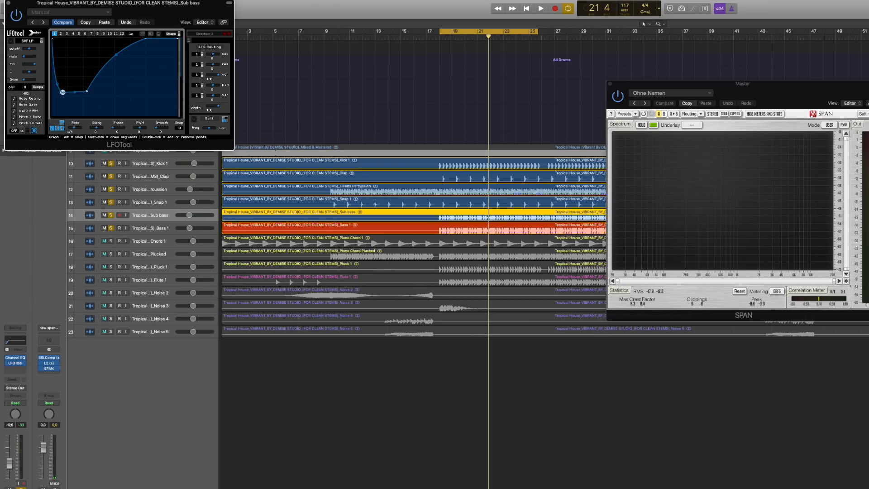
key("space")
key("super+w")
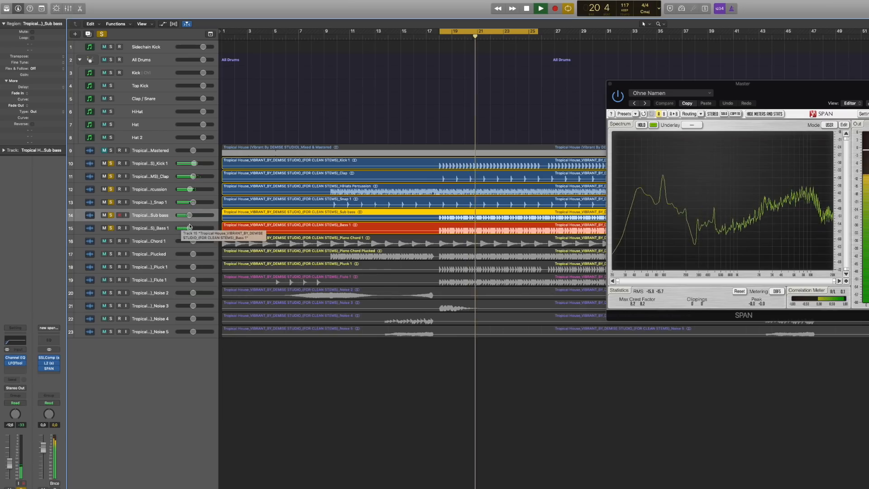
Unsolo Snap 1 and raise the Sub bass and Bass 1 volumes, bringing Bass 1 to about -10.0 dB
left_click(116, 202)
left_click(119, 202)
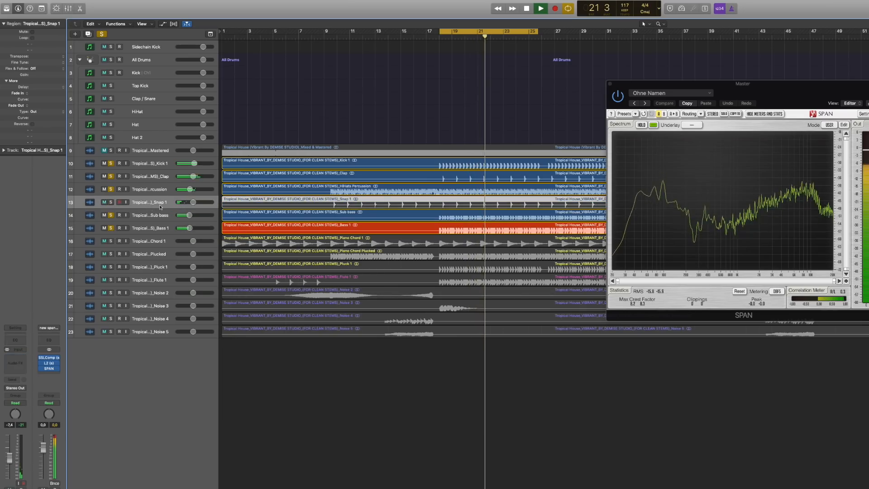
left_click_drag(196, 223, 192, 215)
left_click(191, 228)
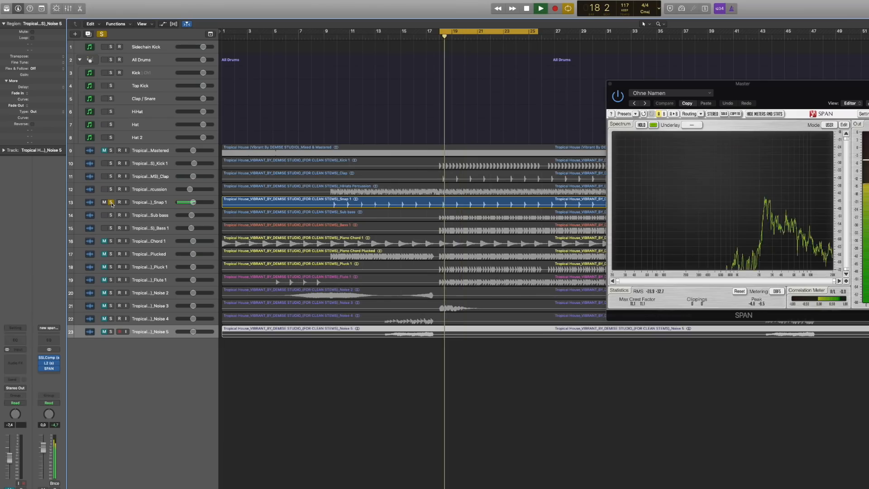
Add a Channel EQ to Snap 1 with a low cut at 610 Hz while it plays soloed
left_click(155, 202)
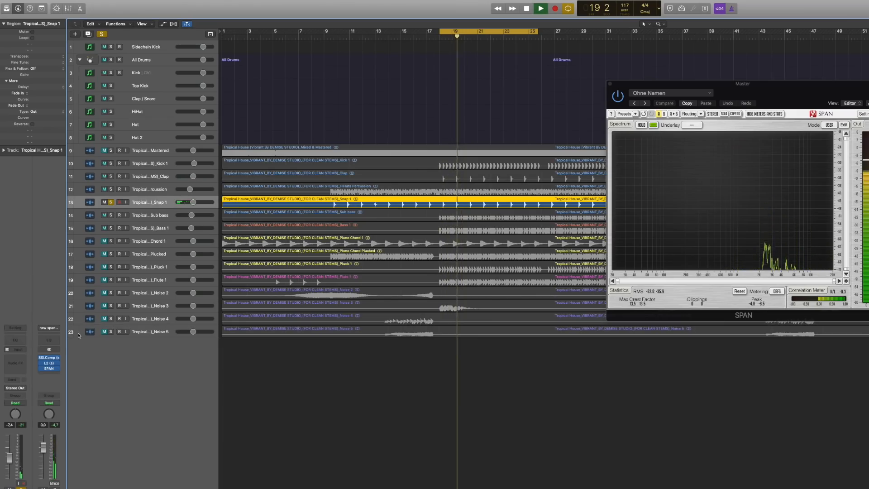
left_click(15, 343)
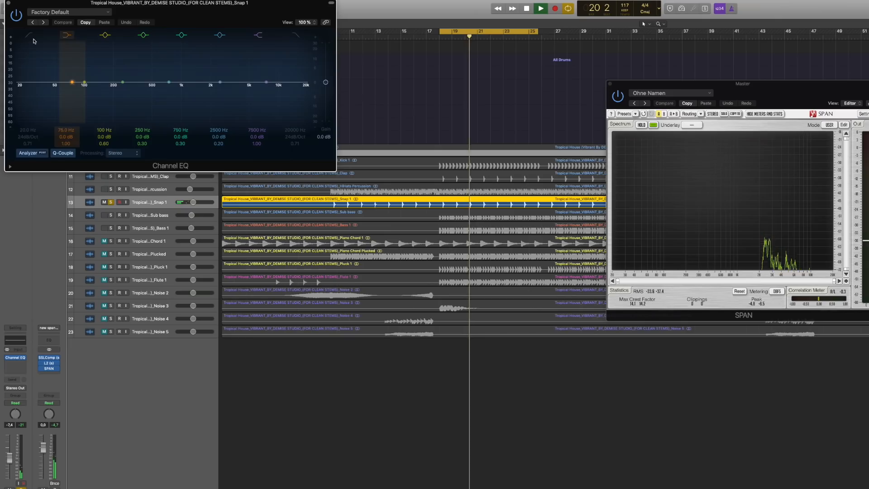
left_click_drag(17, 92, 161, 91)
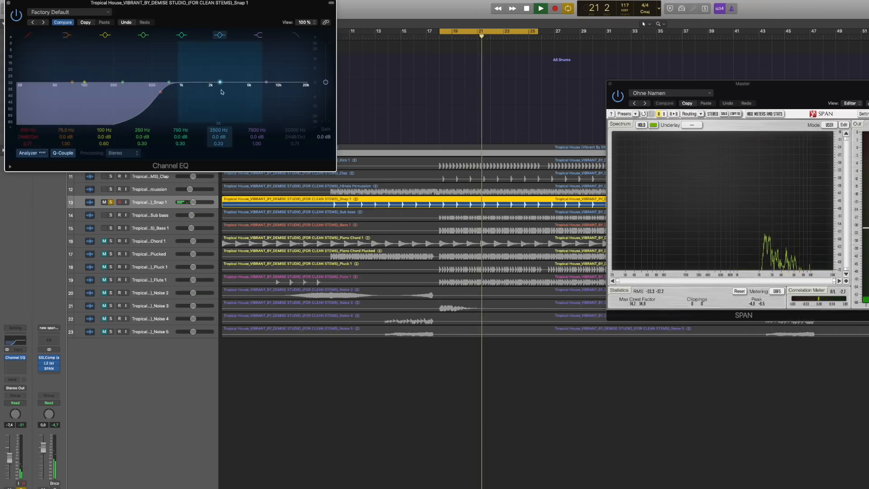
key("space")
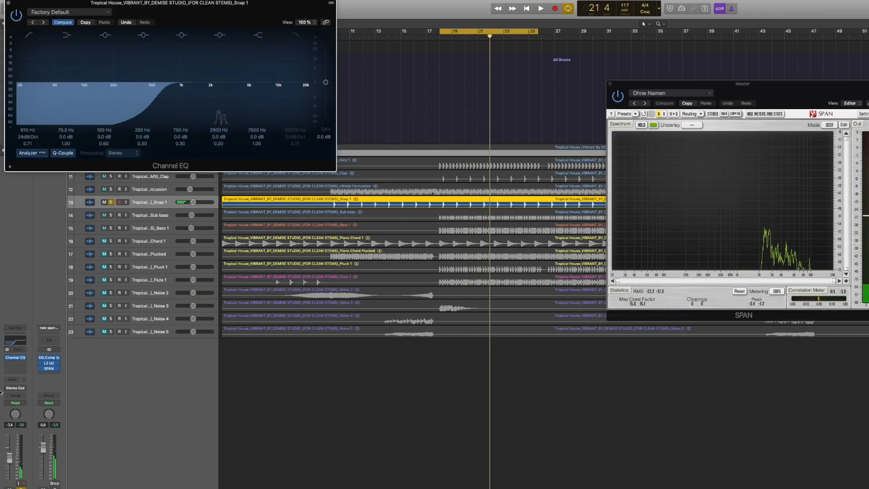
Send Snap 1 to the Clap Reverb on Bus 5, then compare it with the Clap track by soloing them in playback
left_click(14, 381)
mouse_move(38, 416)
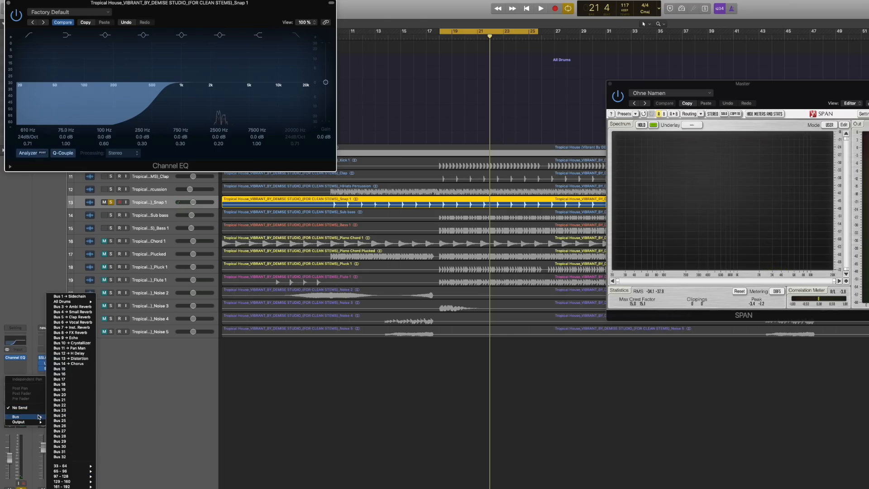
left_click(84, 317)
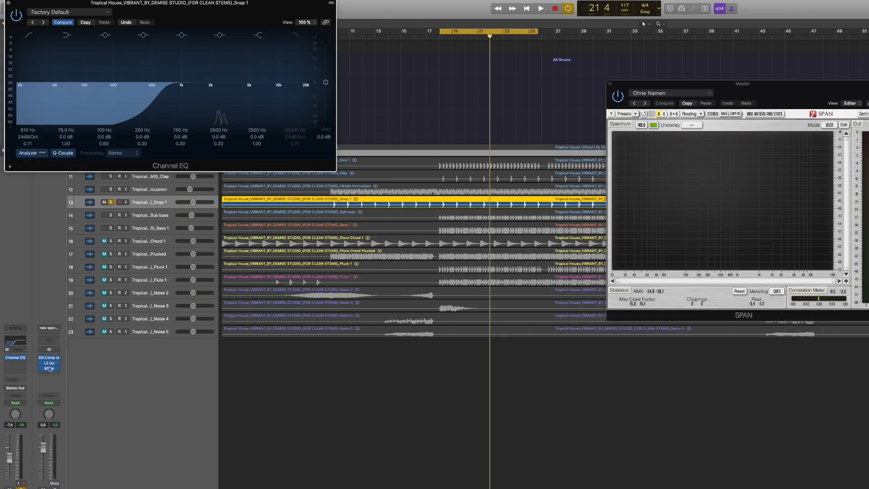
key("space")
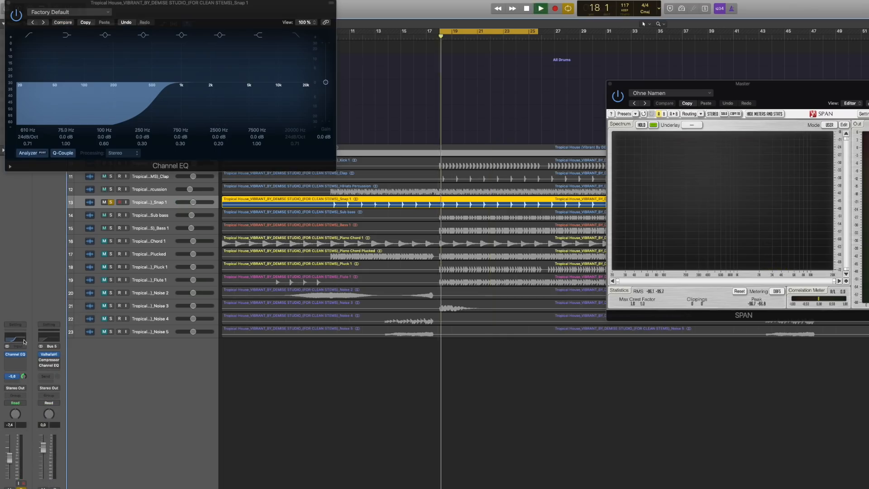
left_click(111, 177)
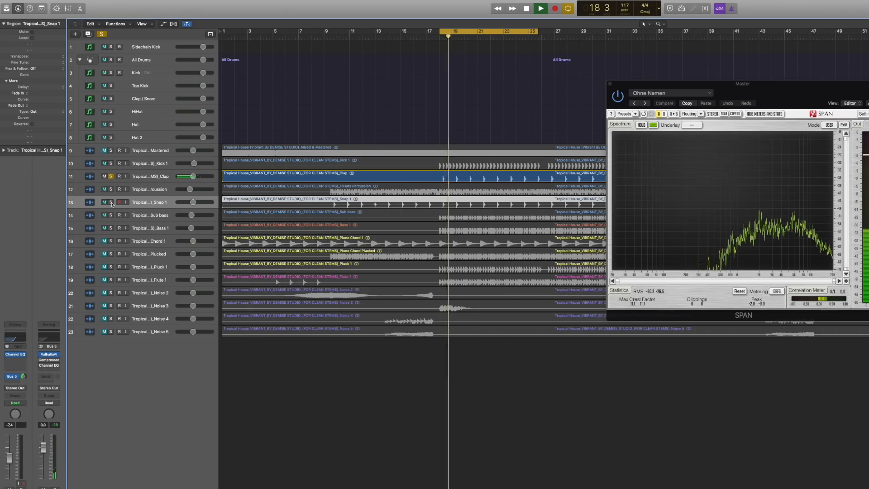
left_click(111, 203)
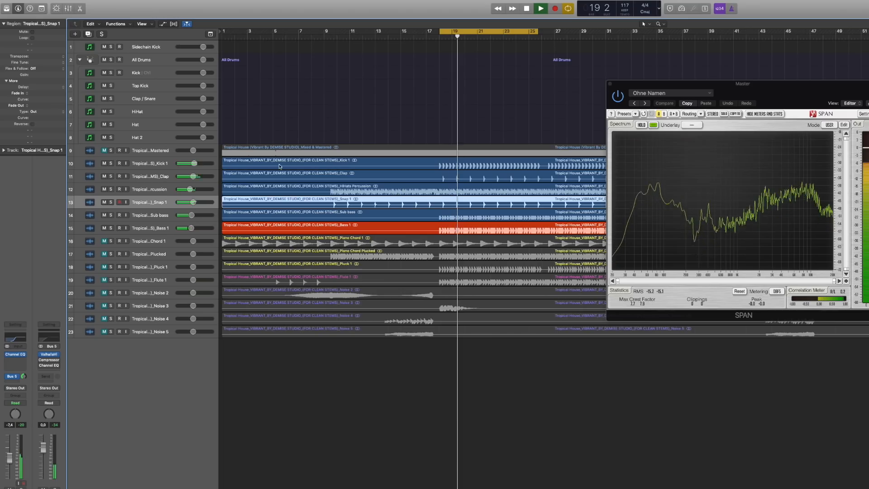
Mute and unmute Sub bass to compare the low end, then raise the Bass 1 volume to about -9.4 dB
left_click(170, 228)
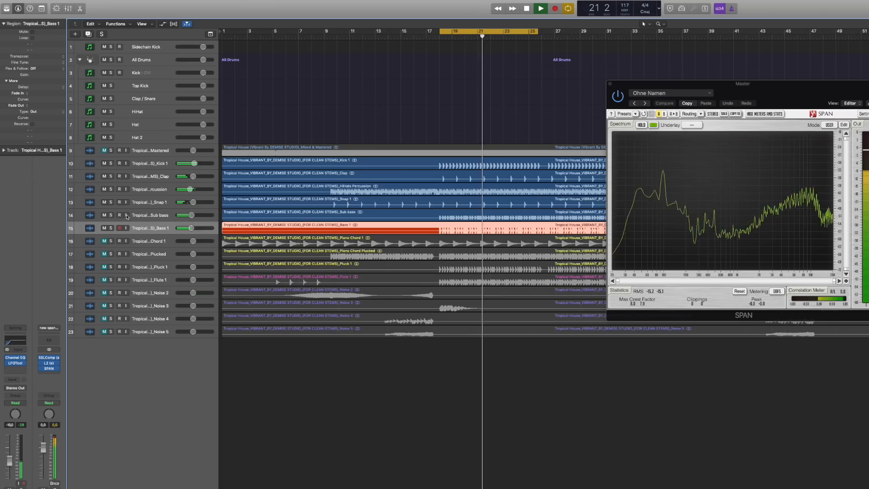
left_click(126, 216)
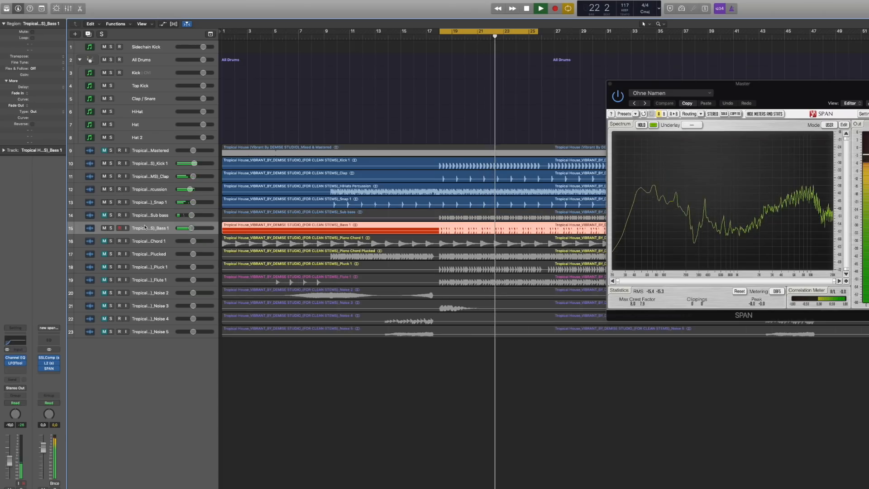
left_click(127, 215)
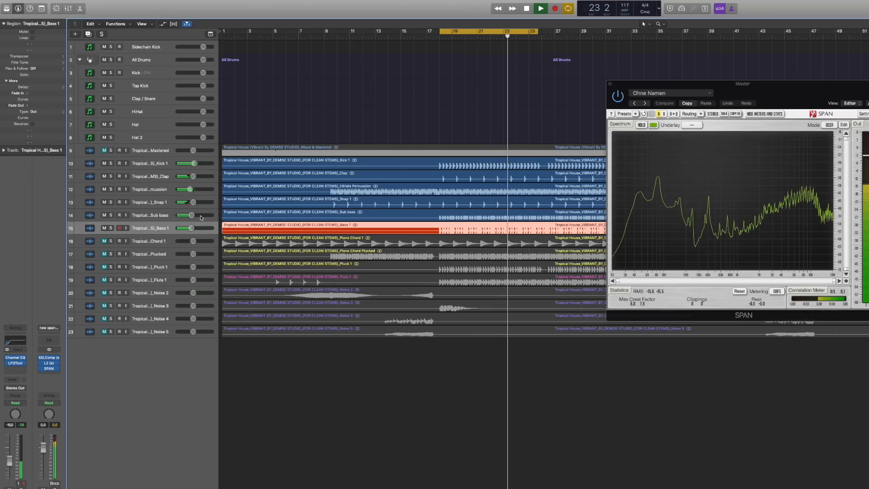
left_click_drag(191, 228, 192, 228)
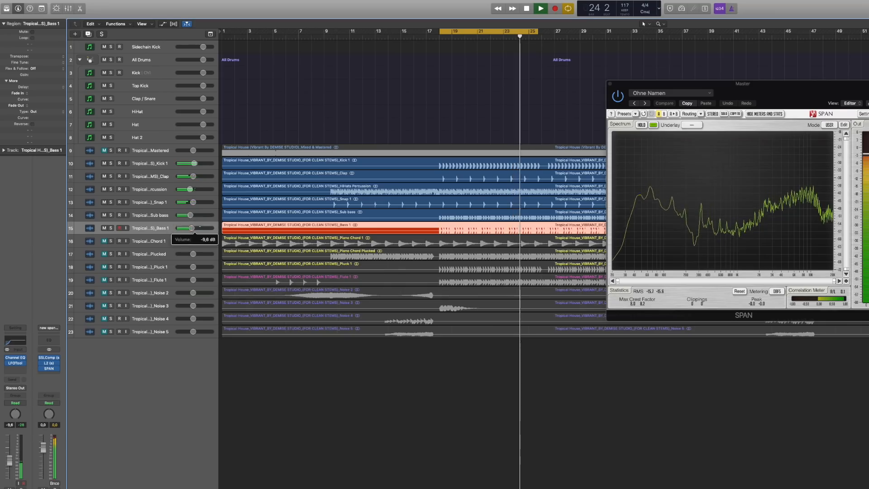
Stop playback and add a send from Bass 1 to the Inst. Reverb on Bus 7
key("space")
left_click(15, 379)
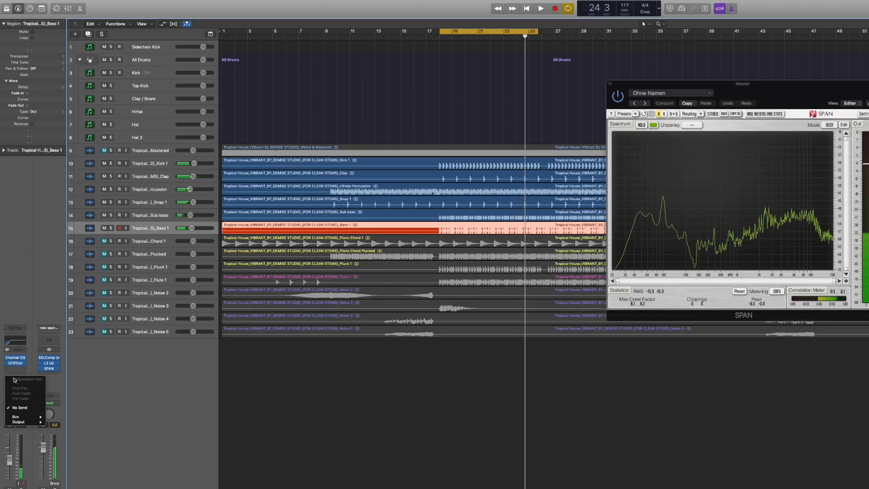
mouse_move(18, 416)
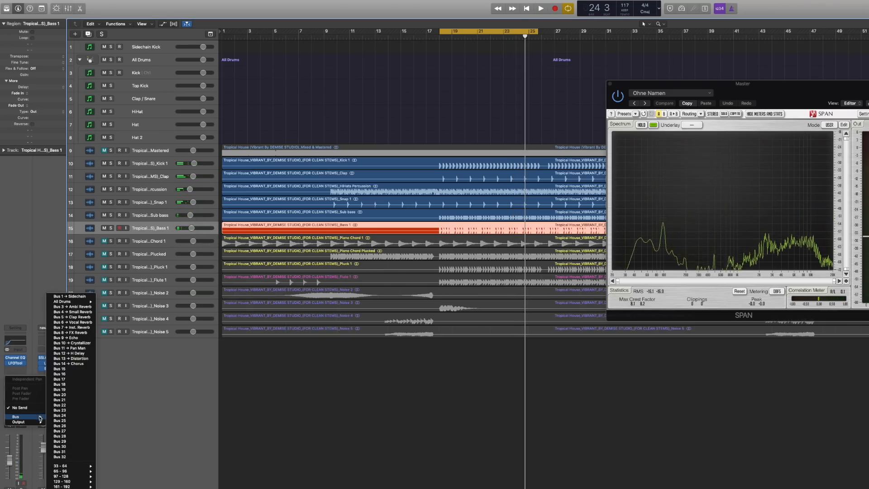
left_click(90, 327)
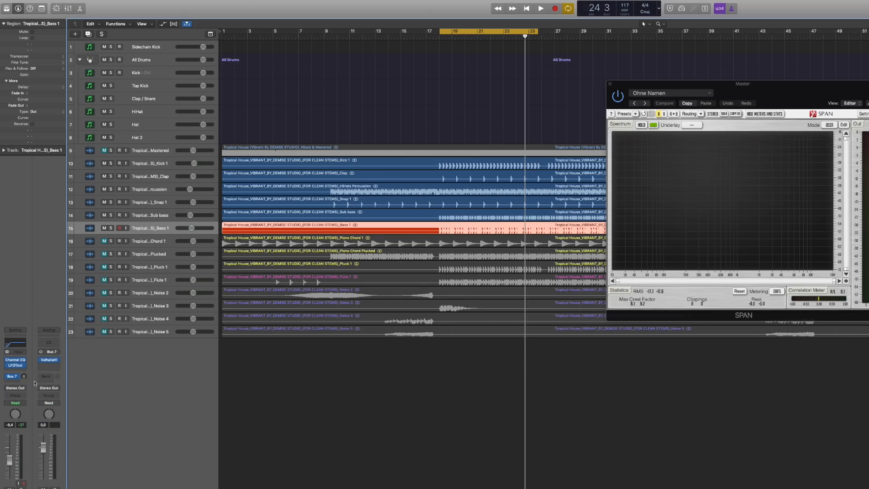
Set the low cut of ValhallaVintageVerb on the Inst. Reverb bus to 390 Hz
left_click(49, 360)
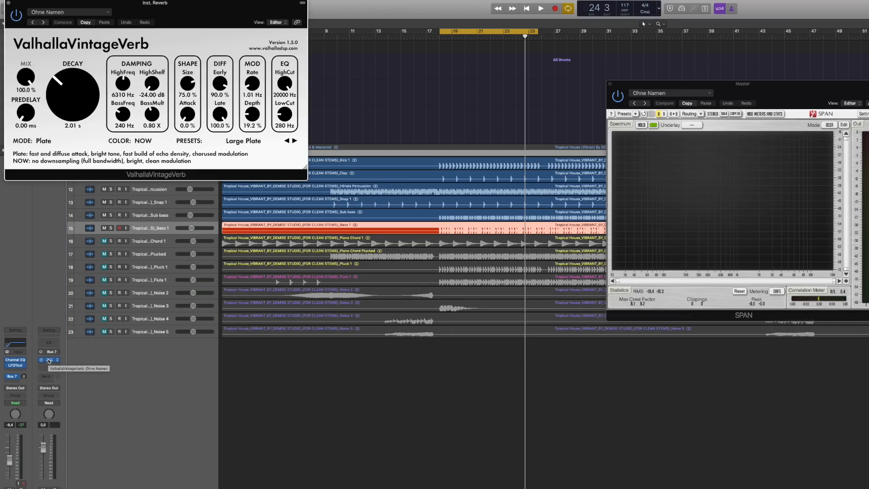
left_click(49, 361)
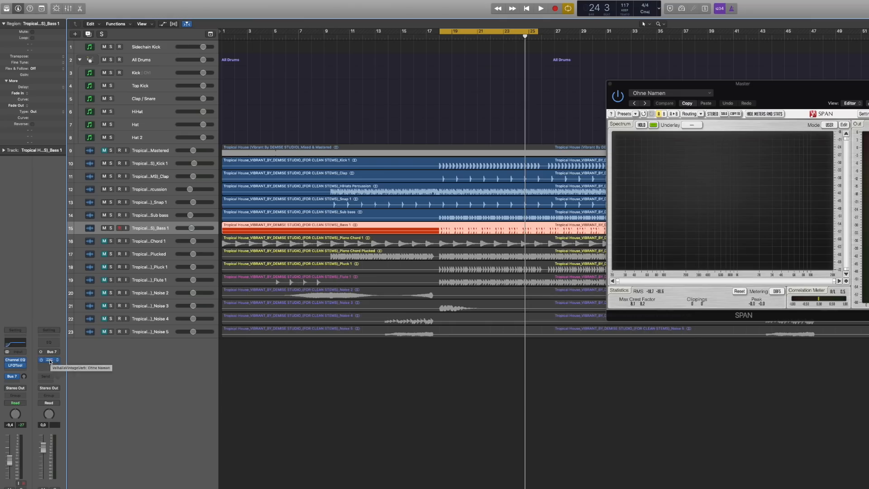
left_click(49, 361)
left_click_drag(290, 109, 291, 106)
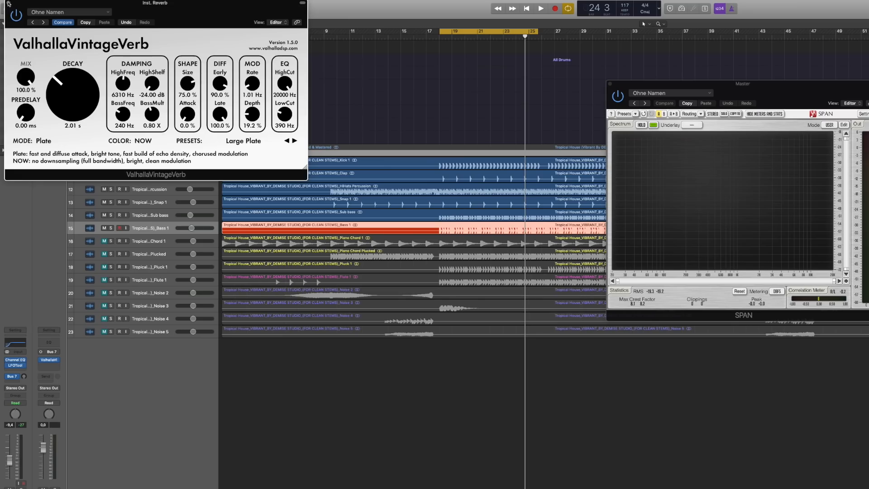
Close the reverb window and adjust the Bass 1 send level to the Inst. Reverb on Bus 7 during playback
left_click(8, 4)
key("space")
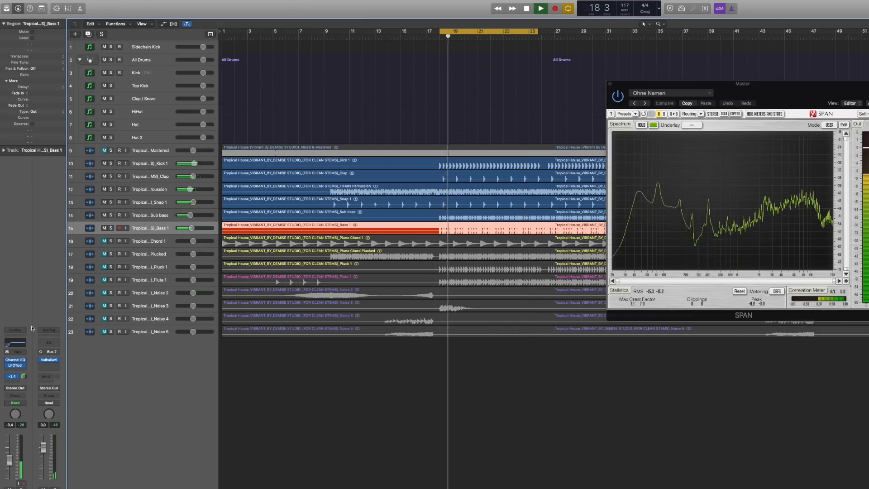
left_click_drag(23, 374, 25, 380)
key("space")
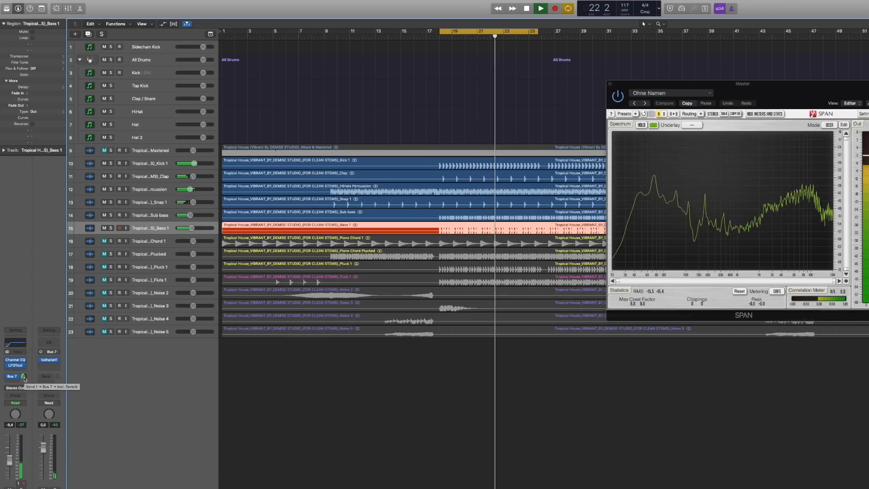
key("space")
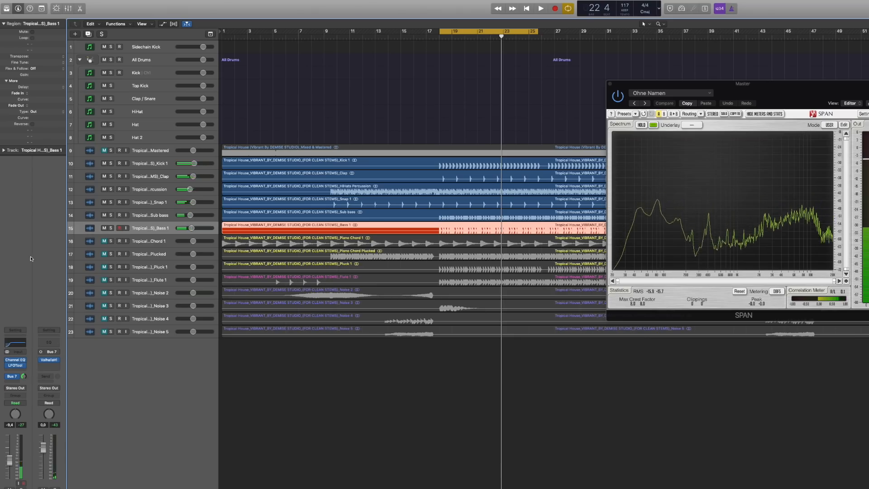
Unmute Piano Chord 1, audition it with the mix, and solo it to check its frequency range in SPAN
left_click(150, 243)
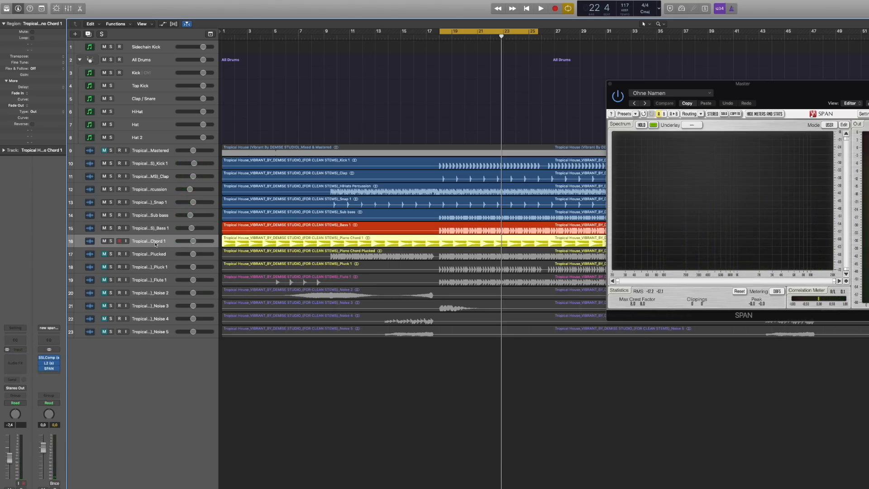
key("space")
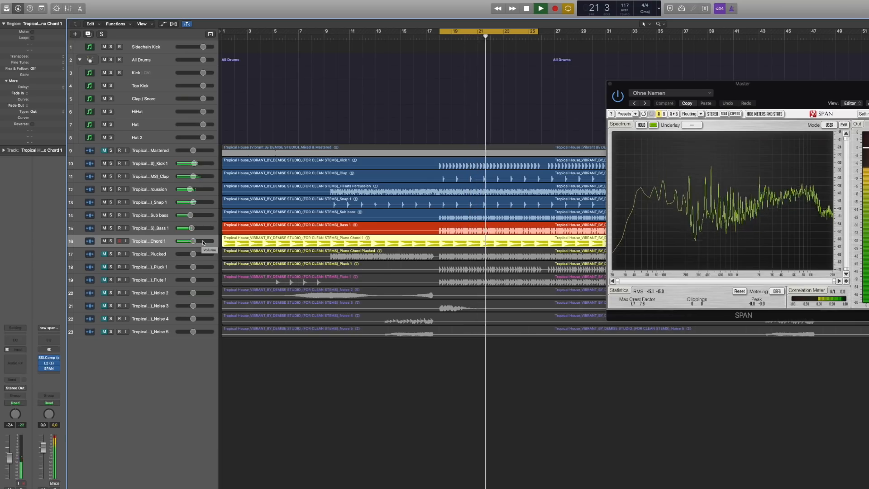
left_click(110, 241)
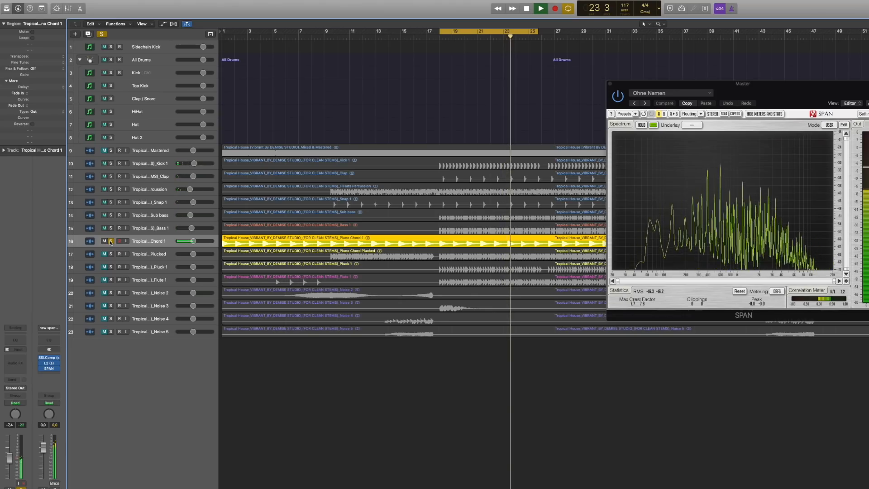
key("space")
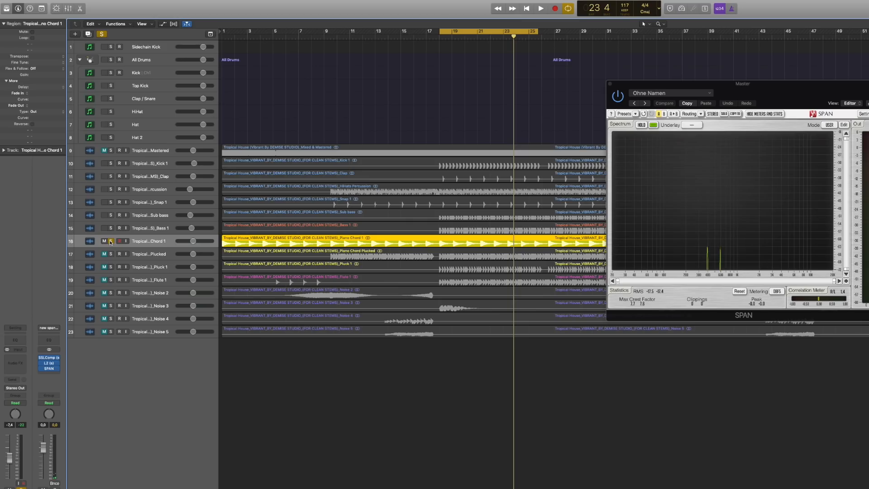
Add a Channel EQ to Piano Chord 1 with a 76 Hz low cut at 24 dB/Oct and a high cut around 2050 Hz at 12 dB/Oct
key("space")
key("e")
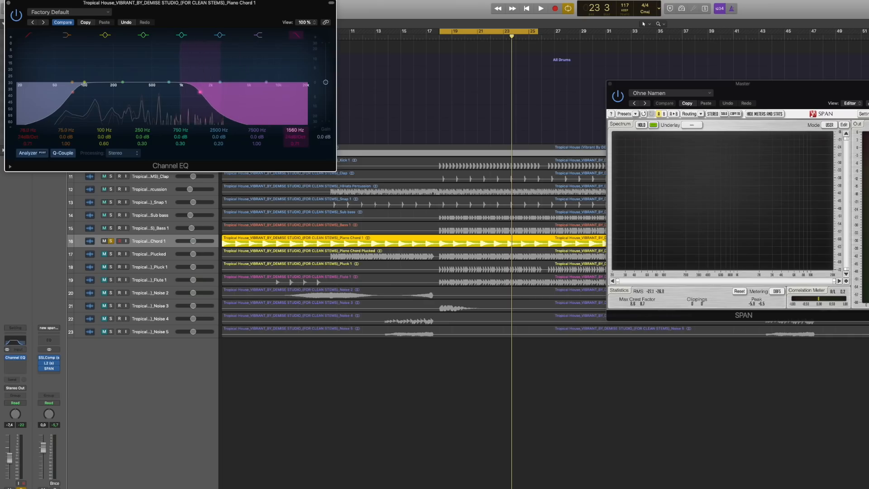
key("space")
left_click_drag(295, 131, 295, 155)
scroll(293, 139, "down", 2)
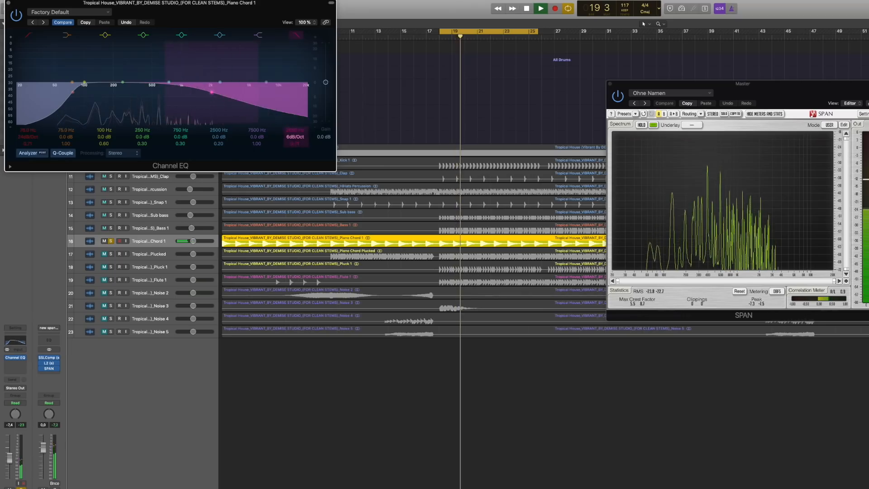
Unsolo Piano Chord 1, compare its high cut off and on in the mix, and set the cut to 1360 Hz
left_click(111, 241)
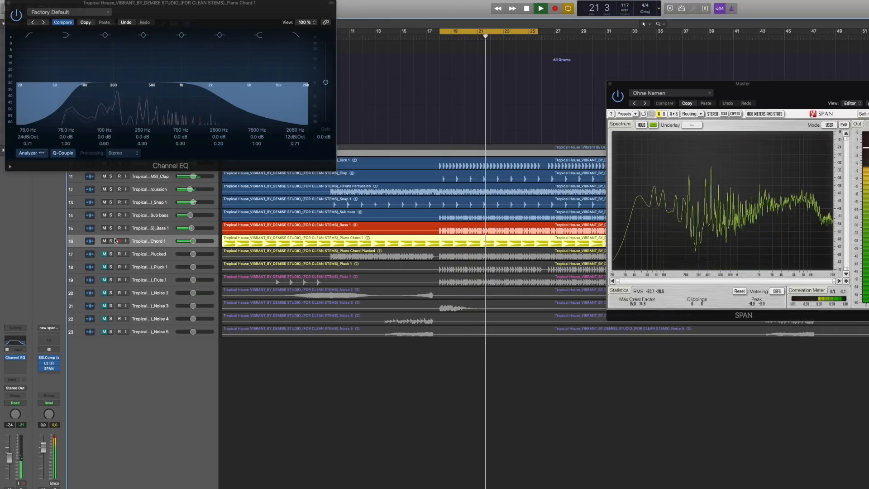
left_click(296, 35)
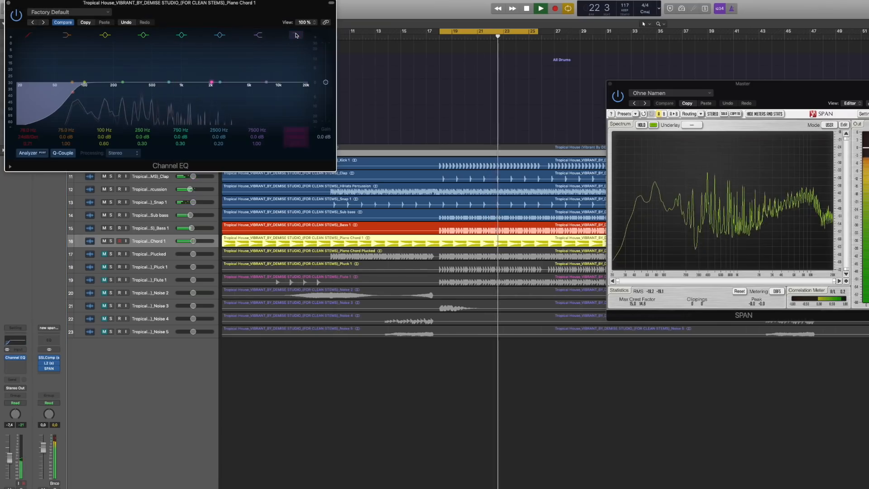
left_click(297, 36)
left_click_drag(295, 131, 294, 139)
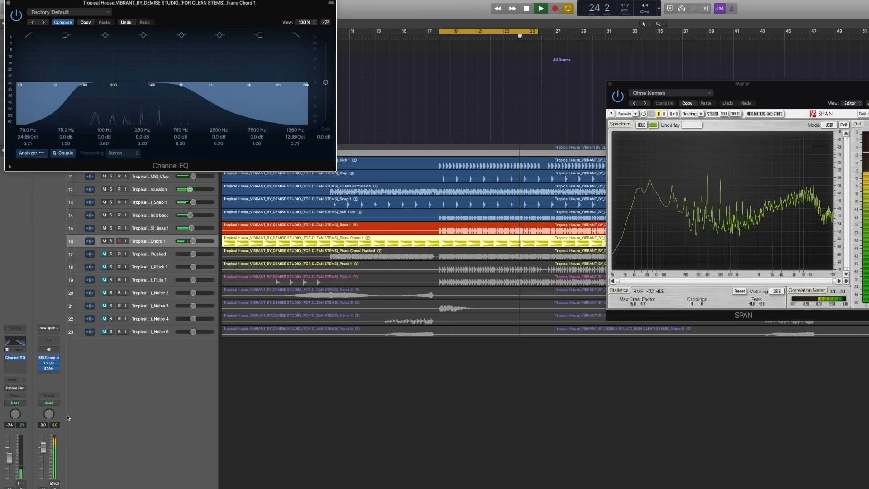
Send Piano Chord 1 to the Inst. Reverb on Bus 7 at about -2.8 dB and listen to it in the mix
left_click(18, 382)
mouse_move(27, 416)
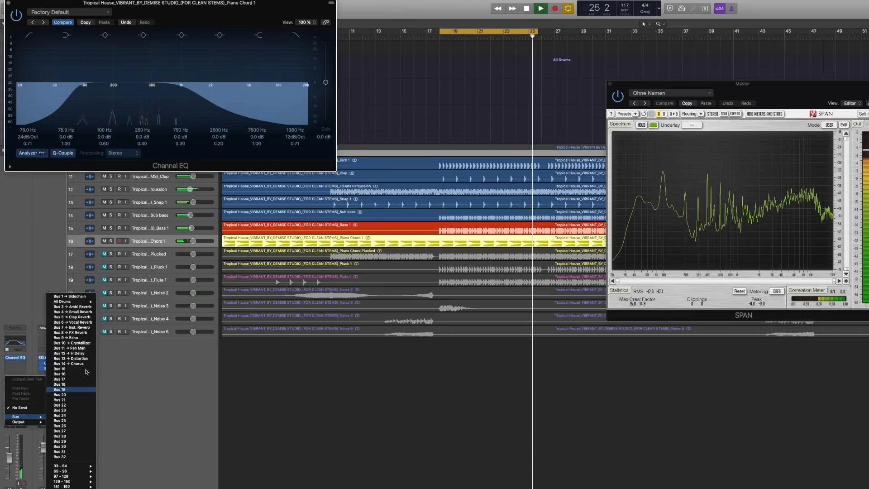
left_click(86, 329)
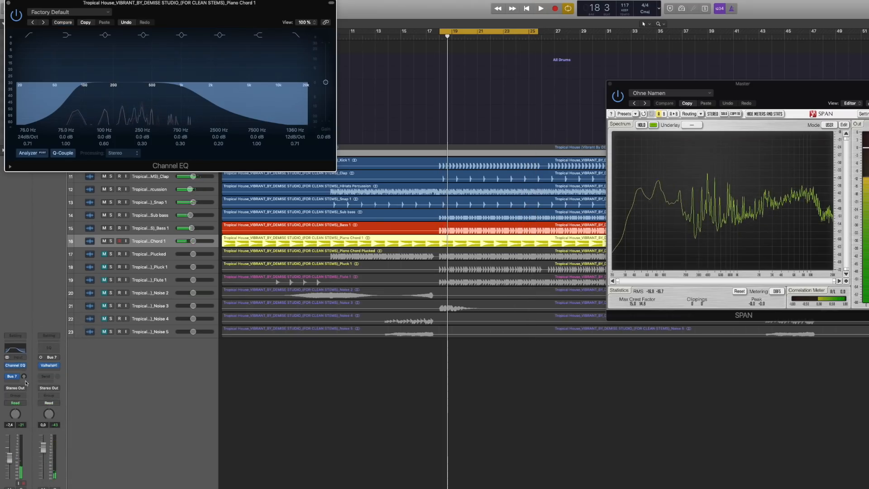
left_click_drag(26, 382, 38, 327)
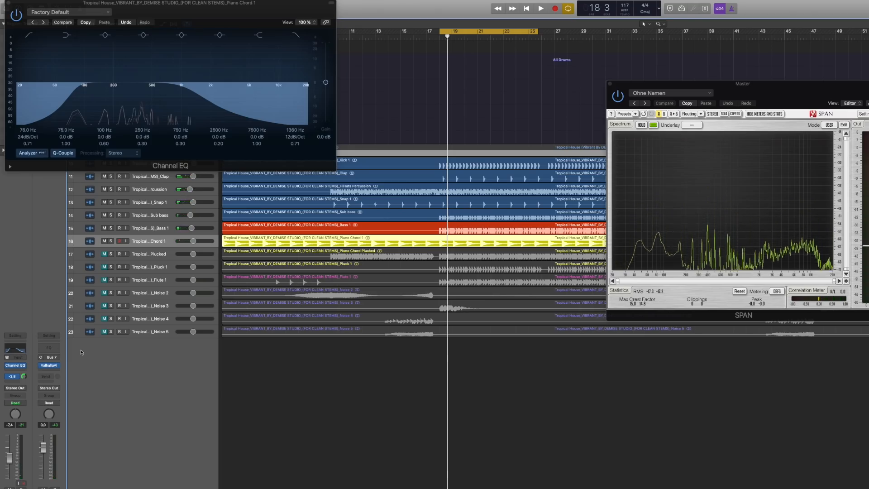
key("space")
mouse_move(24, 368)
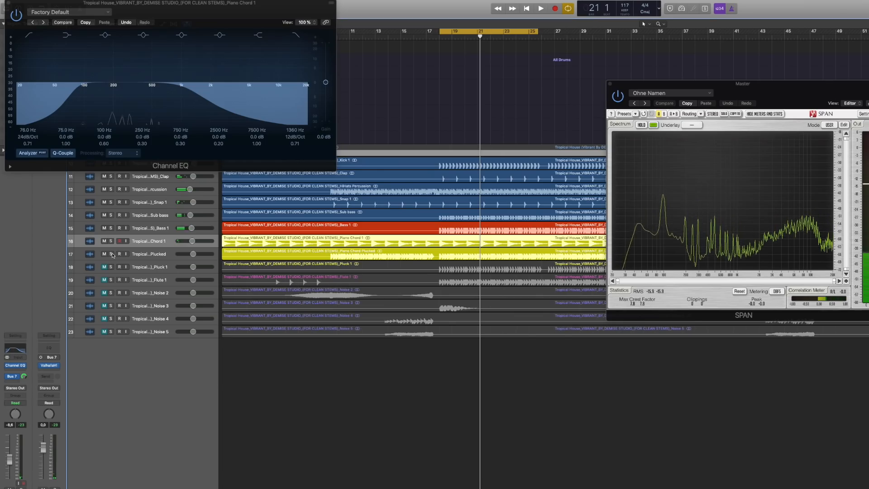
Audition Piano Chord Plucked in solo, return it to the full mix, and lower its volume to about -9.4 dB
left_click(112, 254)
key("space")
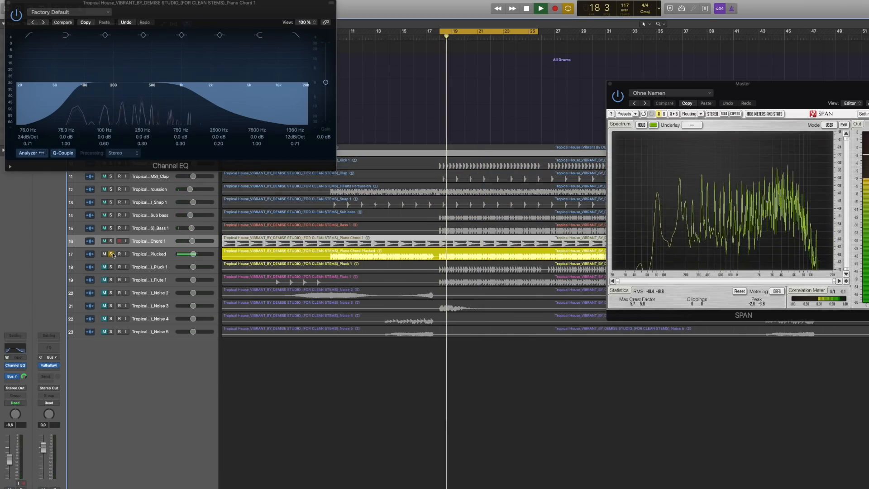
left_click(111, 254)
left_click(160, 256)
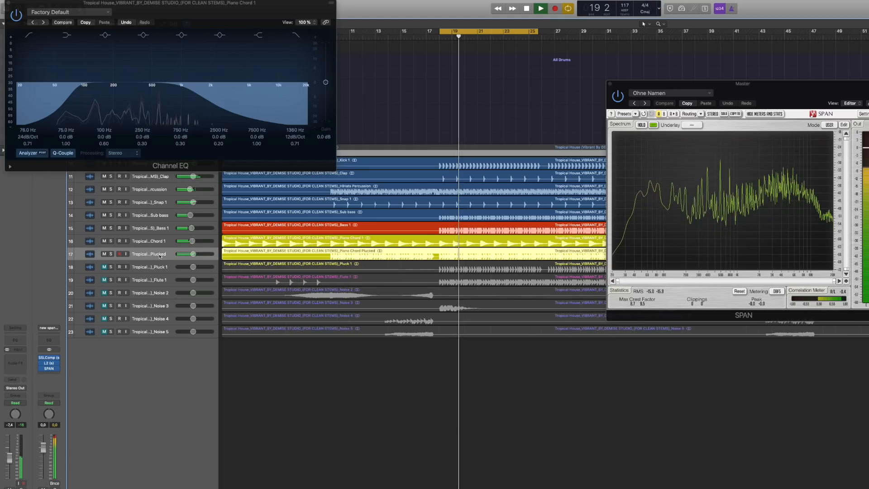
left_click_drag(193, 254, 194, 256)
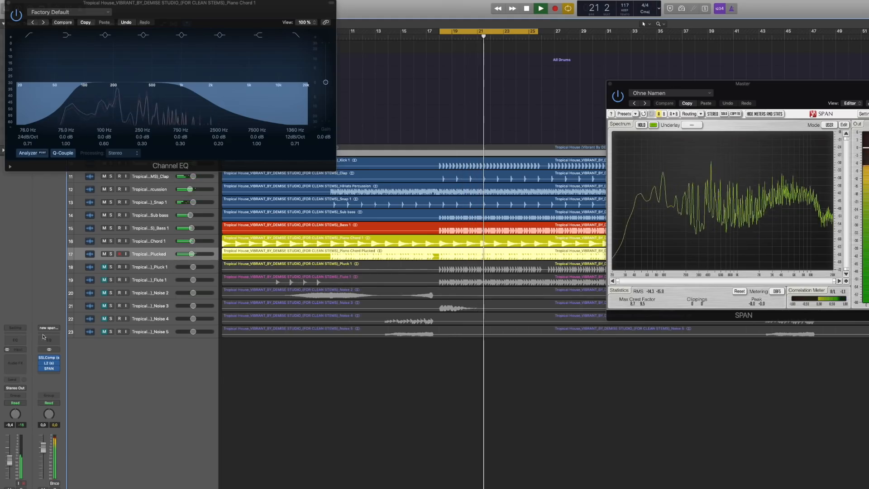
Add a Channel EQ to Piano Chord Plucked with a 120 Hz low cut at 24 dB/Oct and play the track in solo
left_click(21, 343)
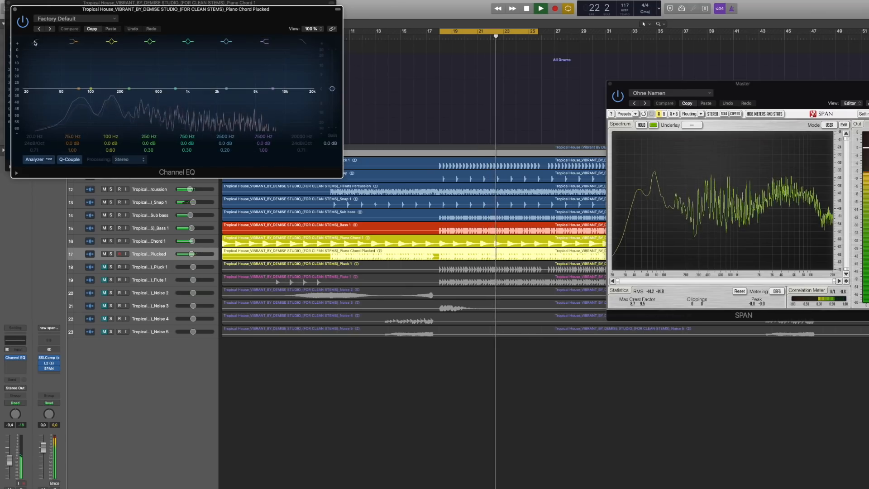
left_click_drag(41, 110, 121, 110)
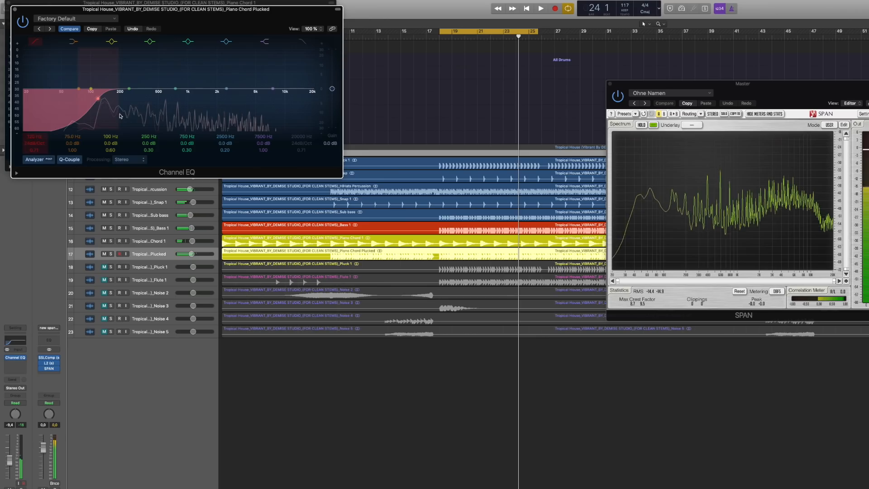
key("s")
key("space")
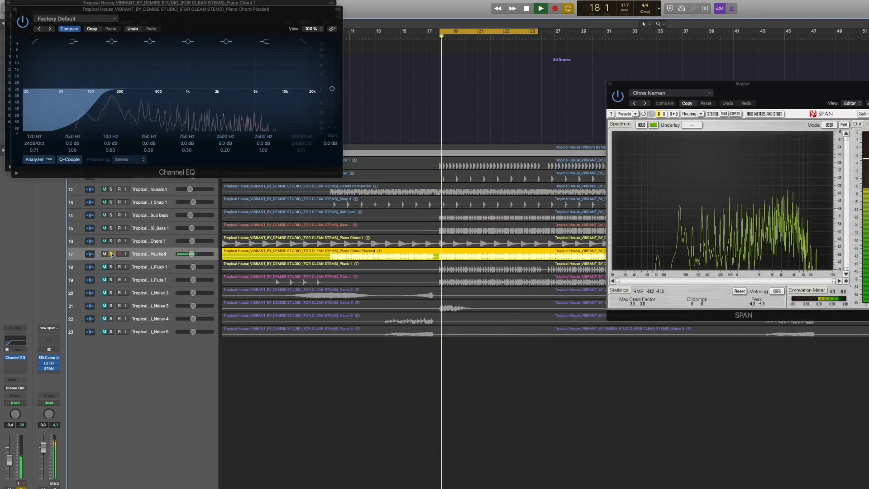
Raise the Piano Chord Plucked low cut to 164 Hz, then unsolo the track and play it with the mix
left_click(97, 113)
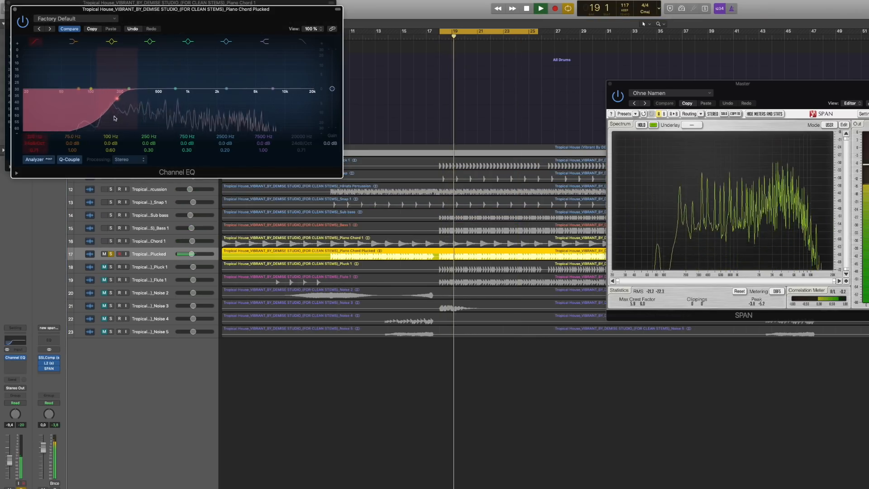
left_click_drag(112, 118, 109, 119)
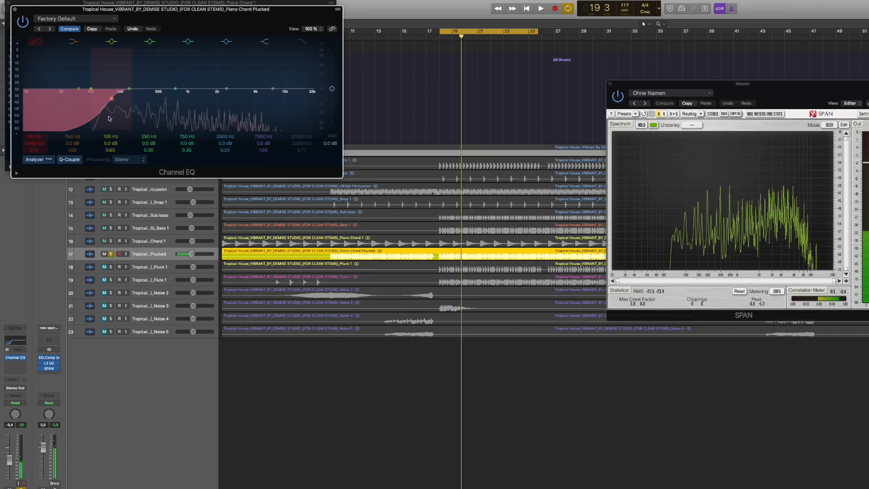
left_click(111, 255)
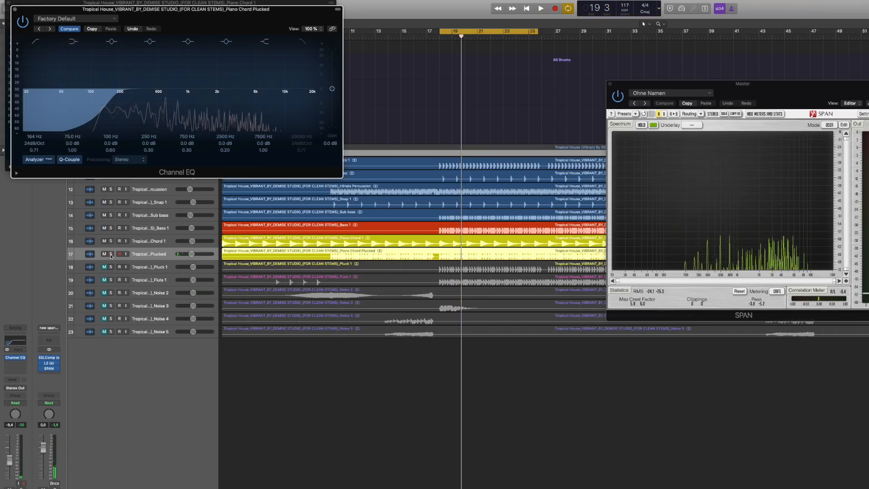
key("space")
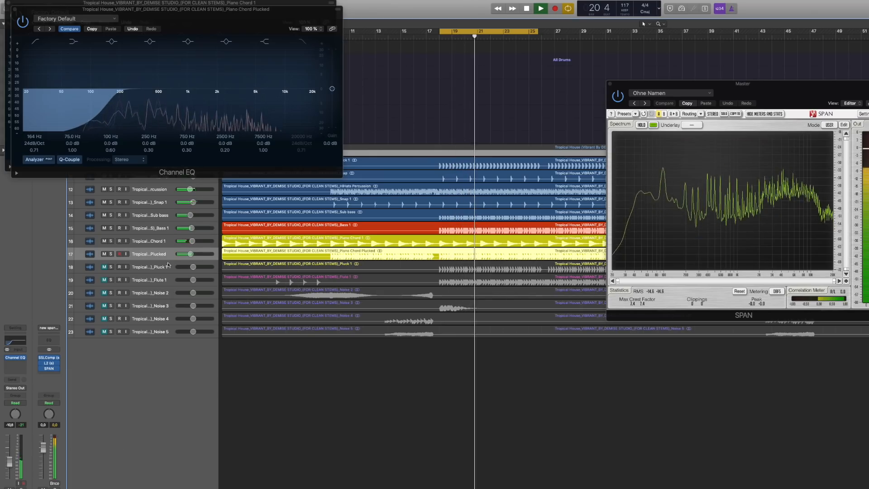
Solo Piano Chord Plucked and add a send from it to the Inst. Reverb on Bus 7
left_click(112, 254)
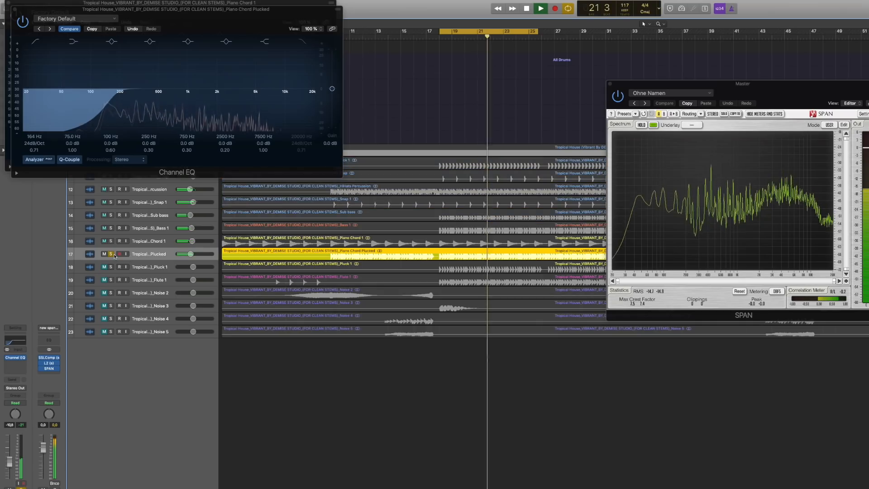
left_click(16, 380)
mouse_move(39, 417)
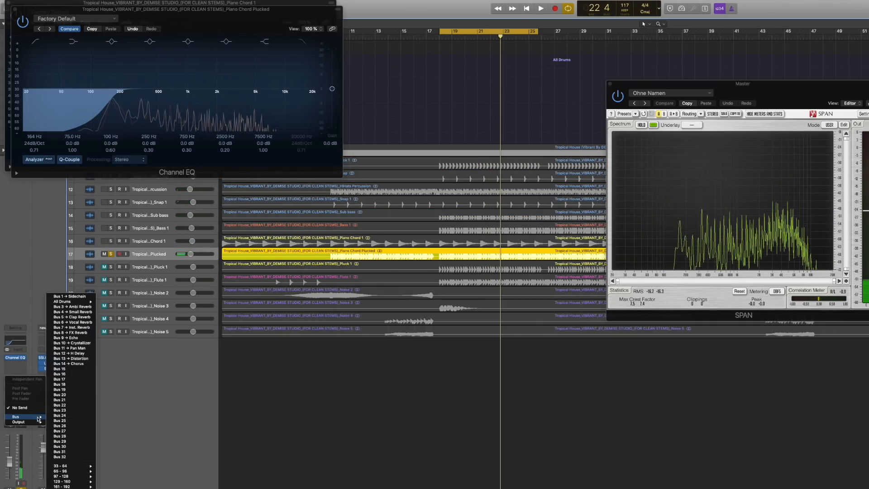
left_click(81, 326)
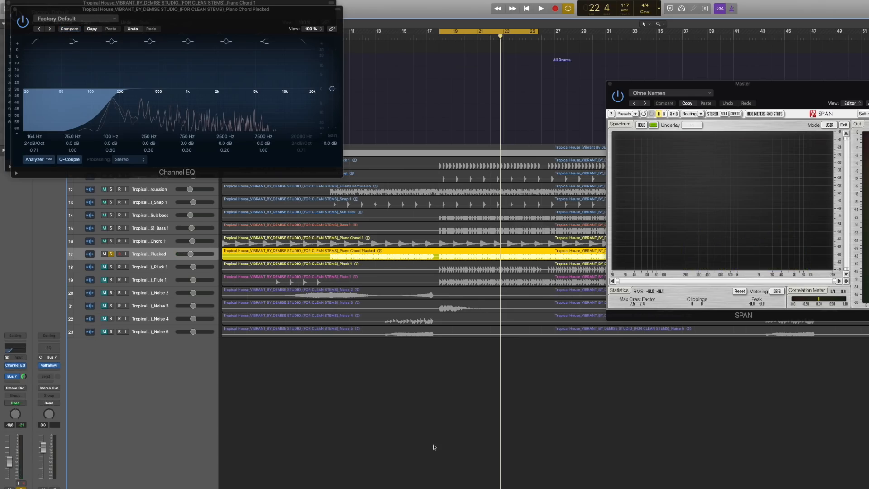
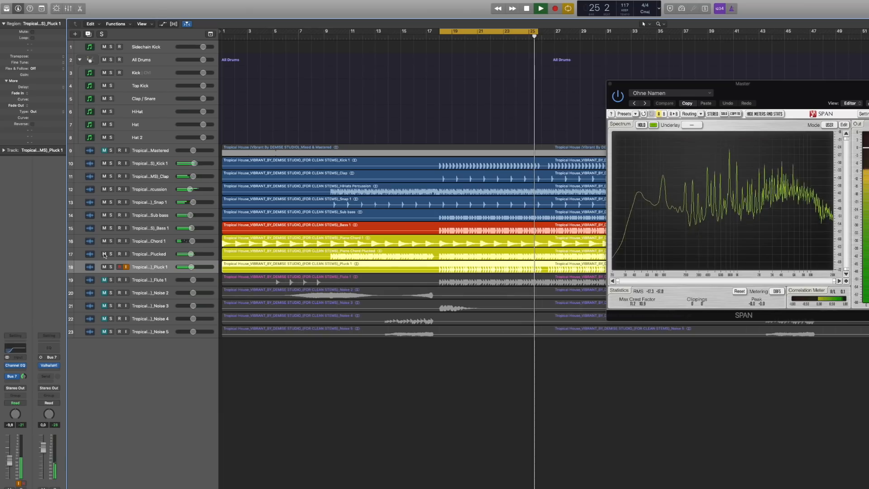
Compare the mix with Piano Chord 1 muted and unmuted, then play that track in solo and unsolo it
left_click(104, 241)
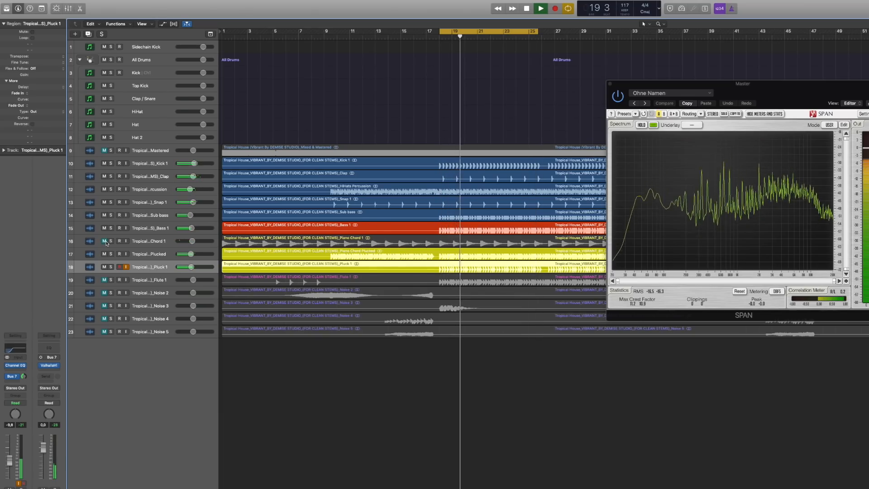
left_click(106, 243)
key("space")
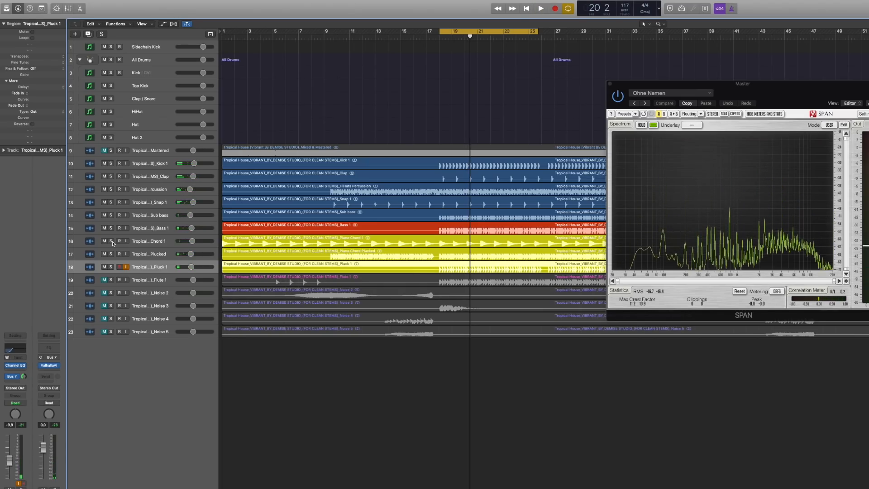
left_click(111, 241)
key("space")
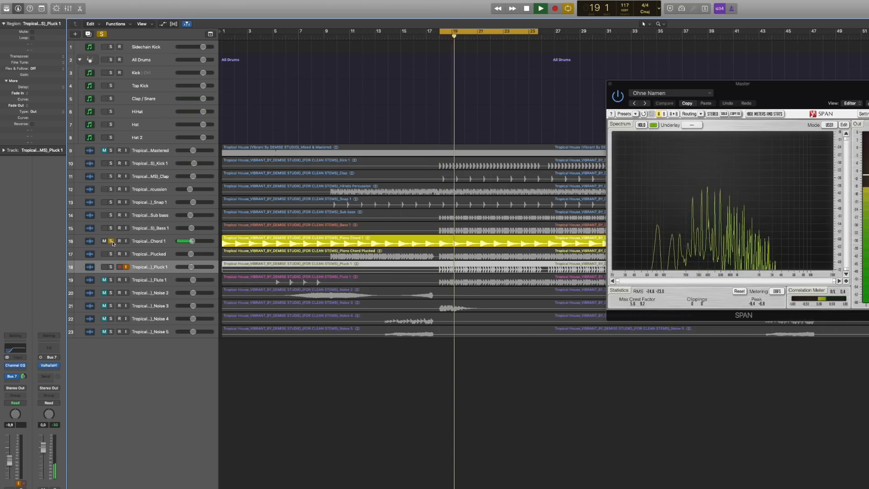
key("space")
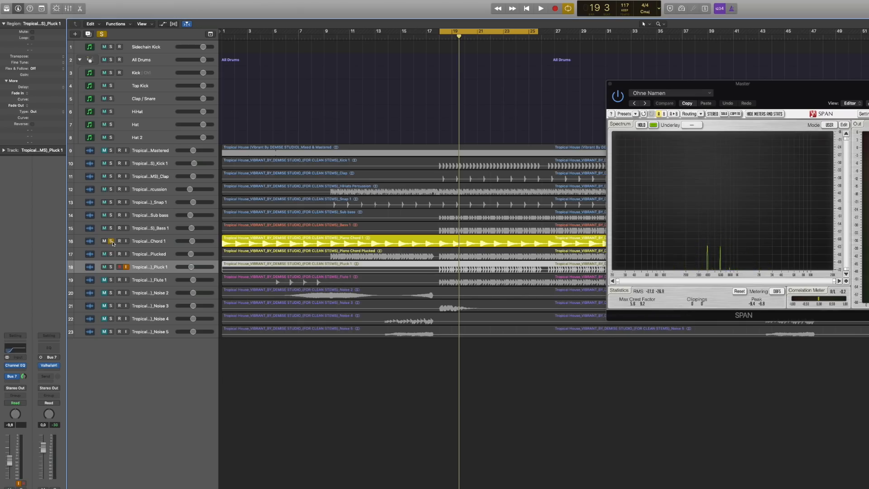
left_click(111, 242)
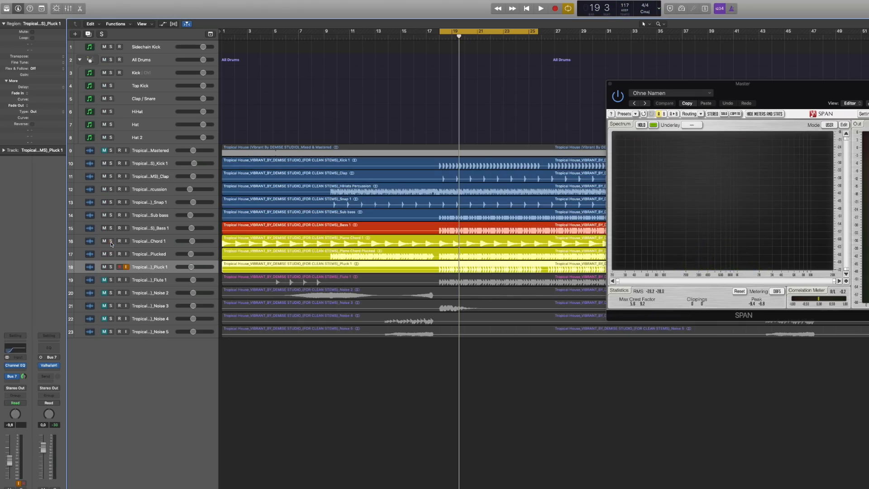
Play the mix with Piano Chord 1 muted, and bring the track back in during playback
left_click(105, 242)
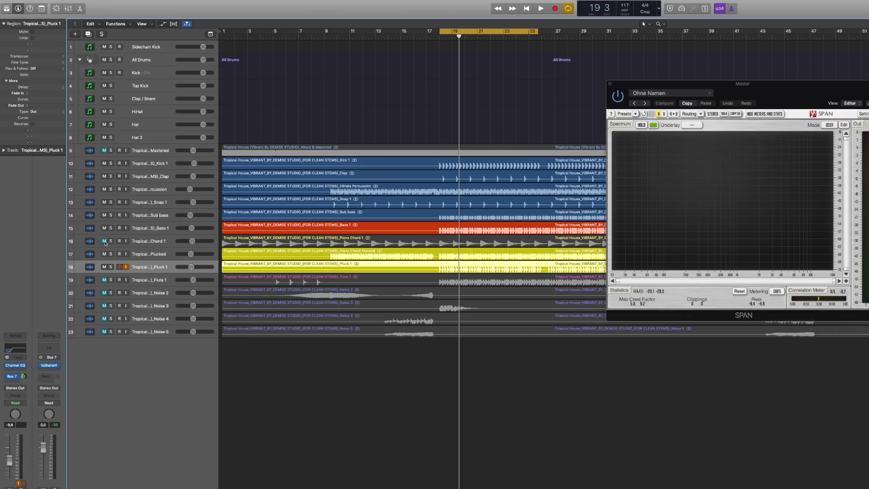
key("space")
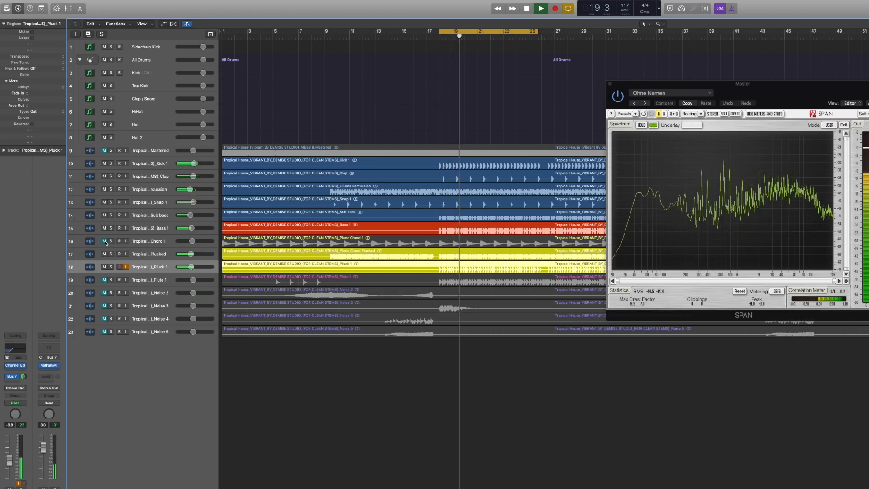
left_click(104, 242)
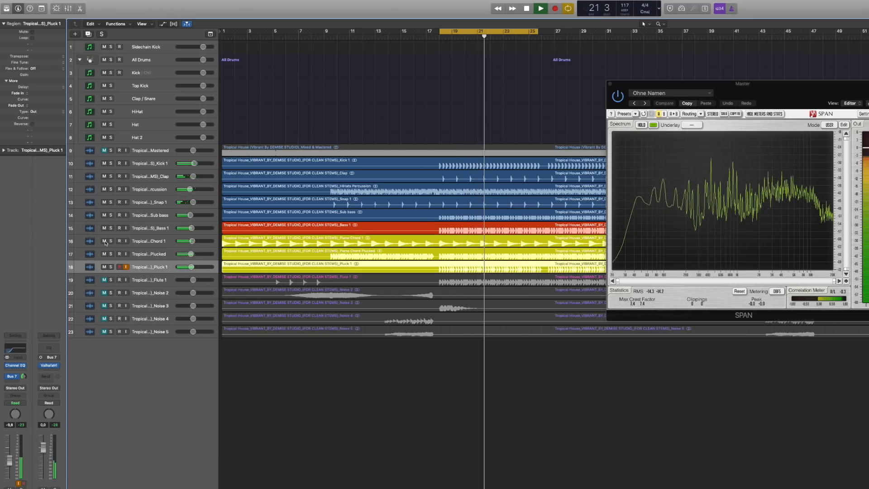
key("space")
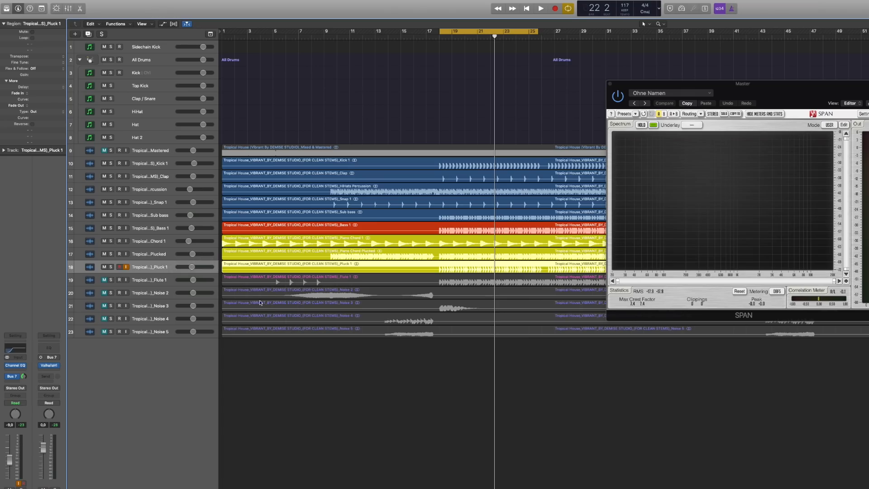
Play the mix and compare it with the Mixed & Mastered reference track in solo
key("space")
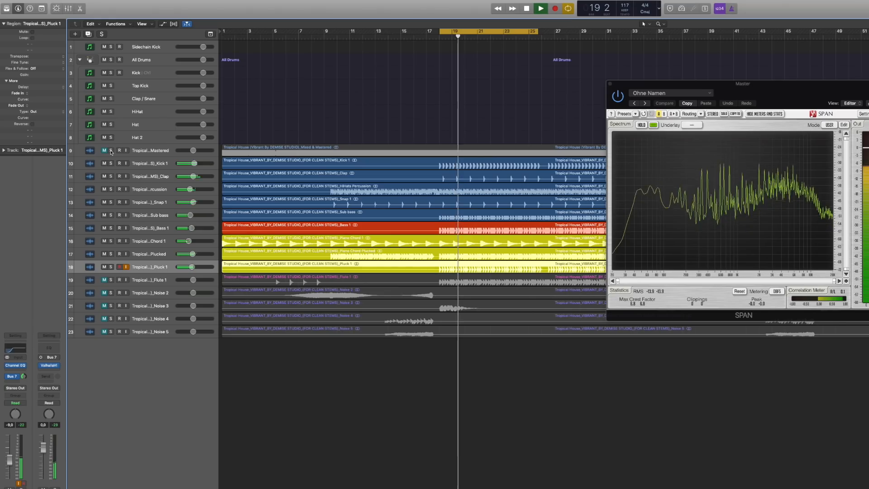
key("space")
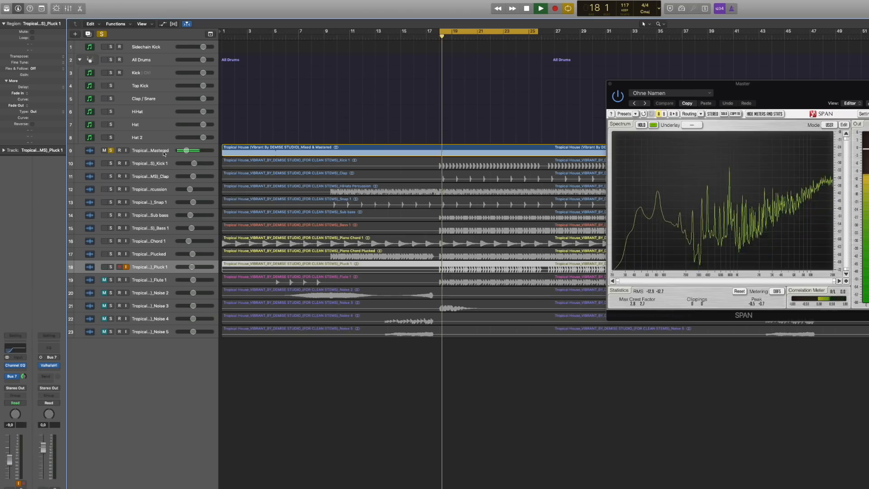
left_click(111, 151)
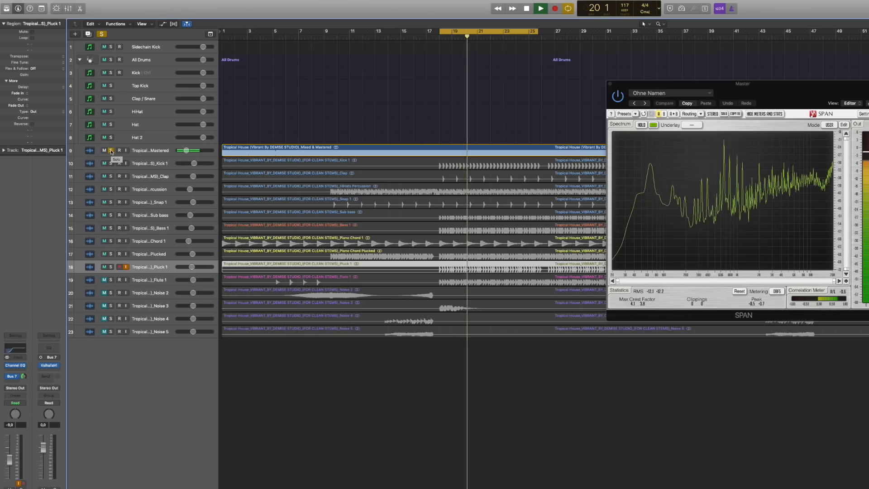
left_click(111, 151)
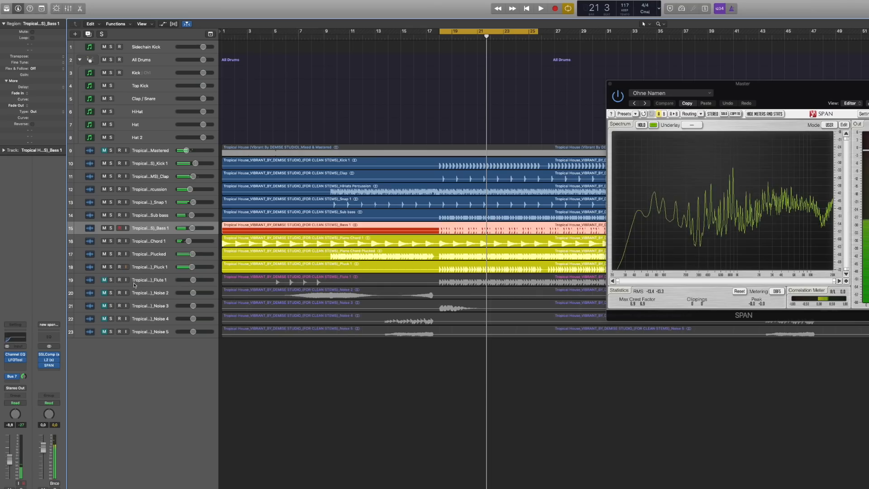
Unmute the Flute 1 track and play it in solo
left_click(135, 283)
left_click(110, 280)
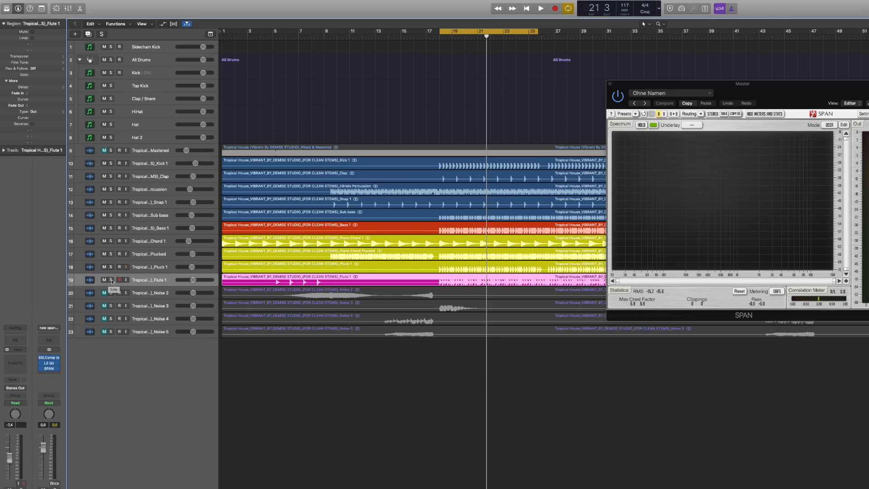
left_click(111, 280)
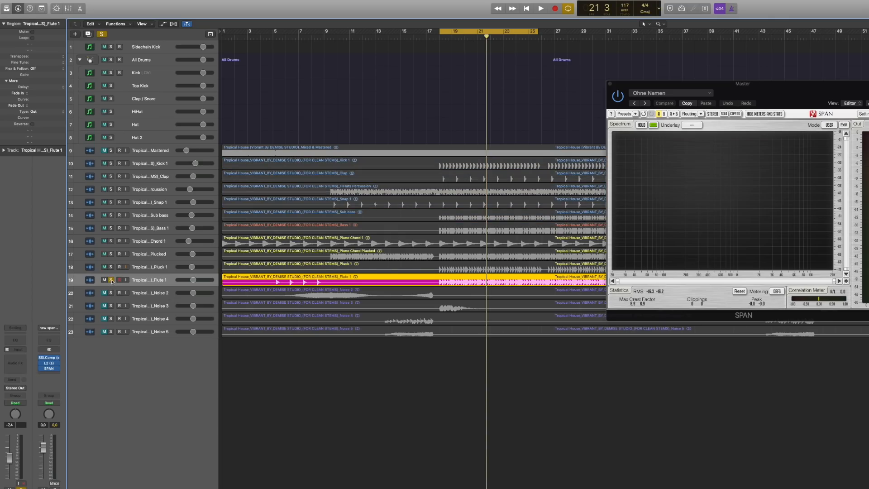
key("space")
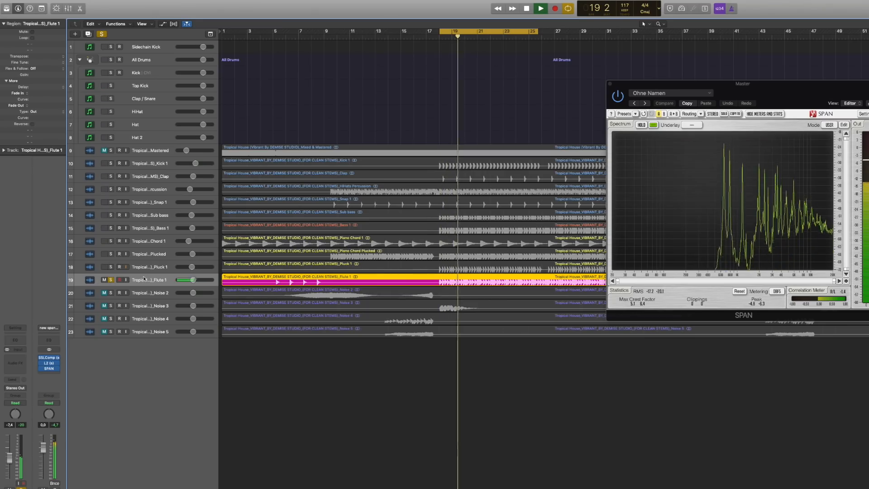
Add a Channel EQ to Flute 1 with a low cut at 300 Hz and 24 dB/Oct
left_click(15, 341)
left_click_drag(111, 5, 291, 76)
left_click(209, 106)
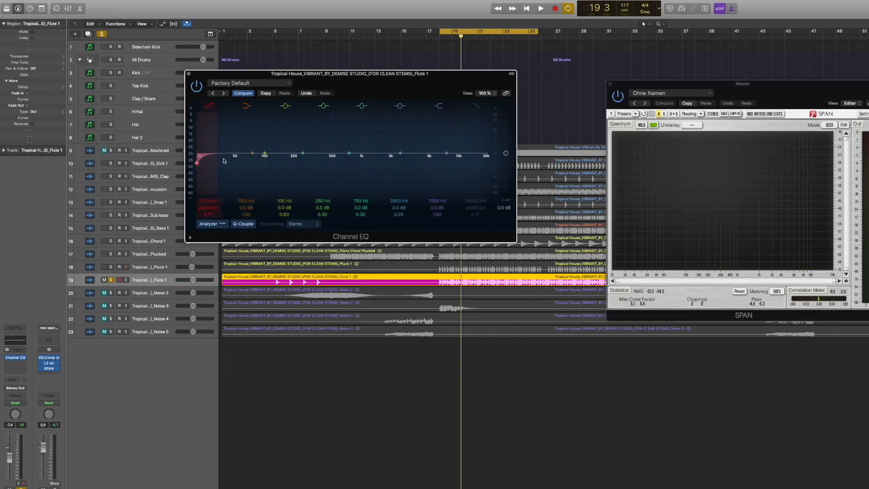
key("space")
left_click_drag(210, 172, 351, 181)
Insert the stereo oeksound soothe plug-in after the Channel EQ on Flute 1
left_click(24, 365)
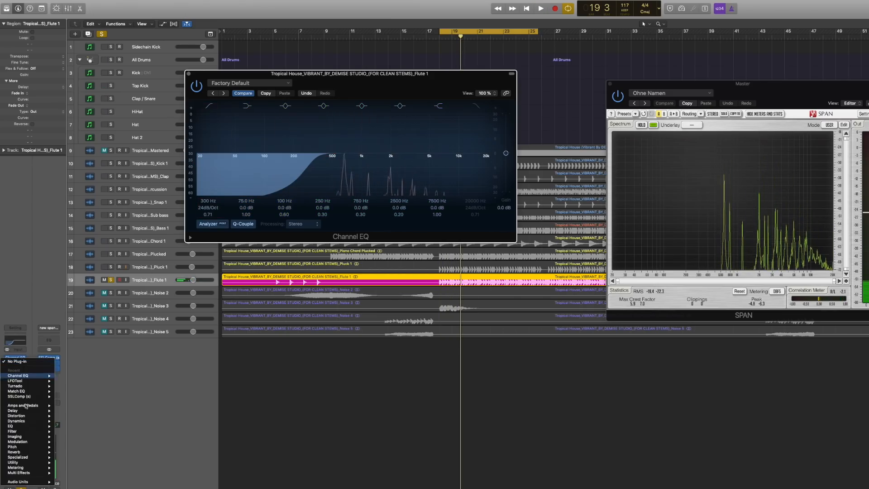
mouse_move(51, 483)
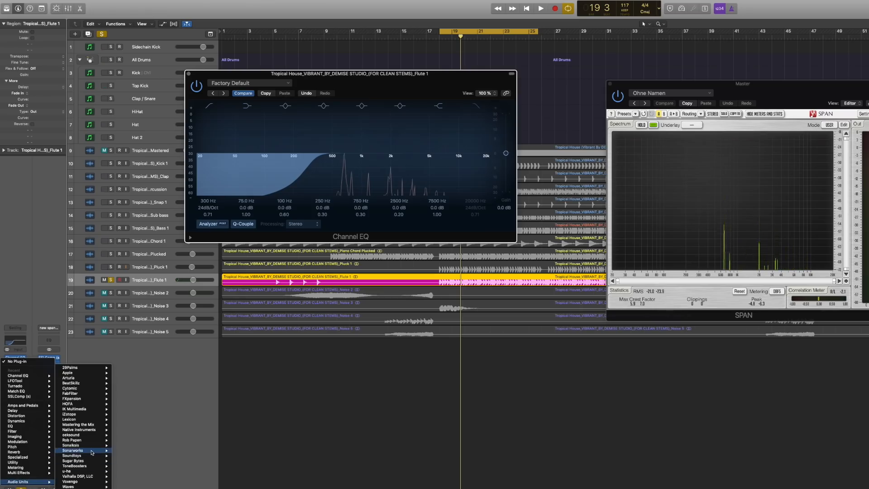
mouse_move(92, 421)
mouse_move(103, 437)
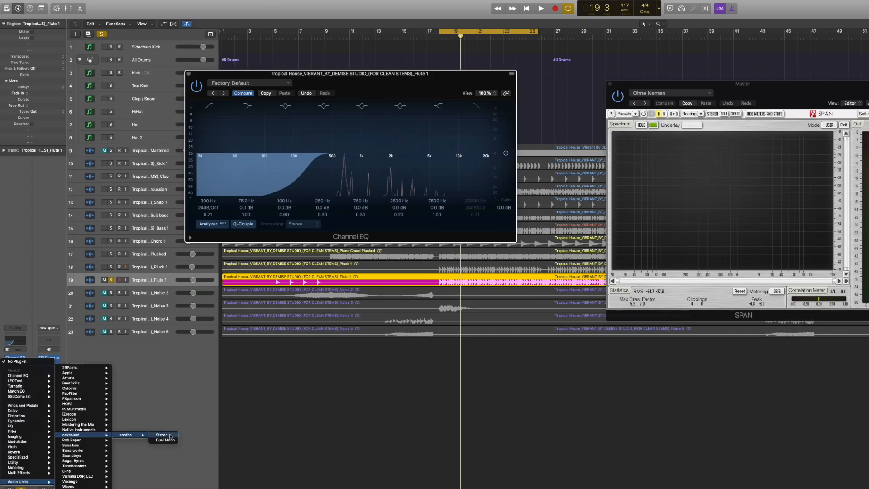
left_click(162, 435)
left_click_drag(148, 2, 478, 152)
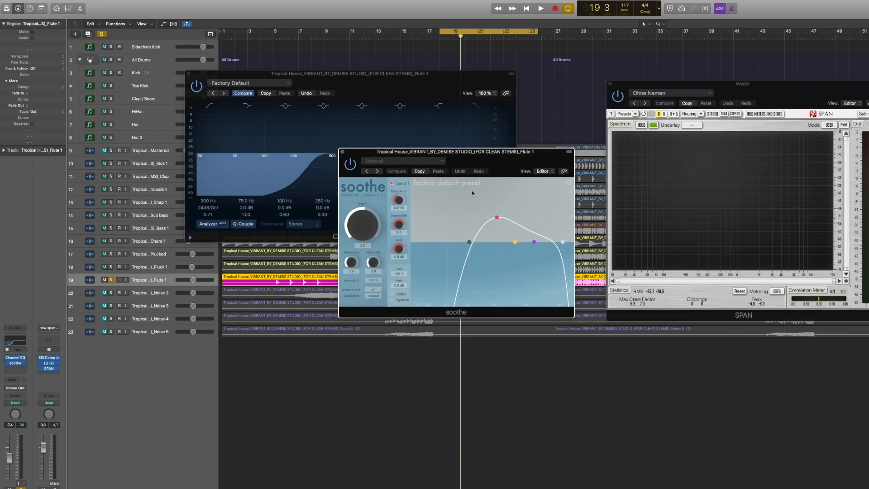
Adjust soothe's depth on Flute 1 during playback and shift its low cut to a lower frequency
key("space")
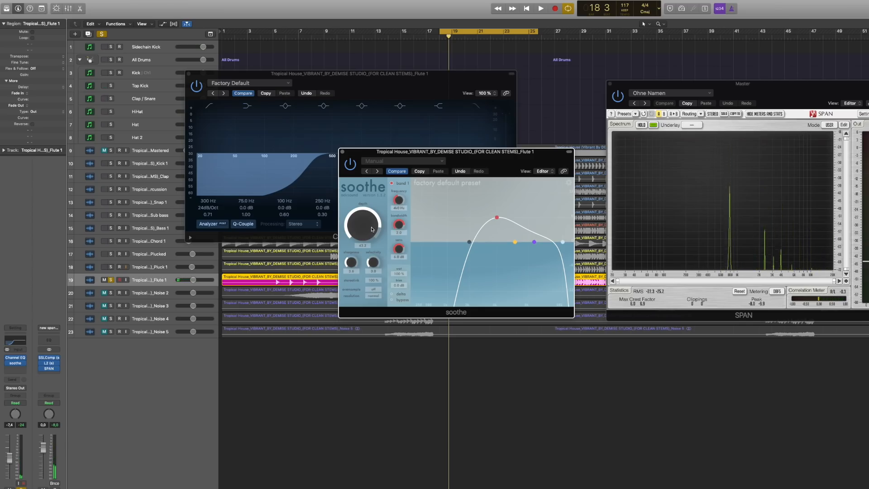
key("space")
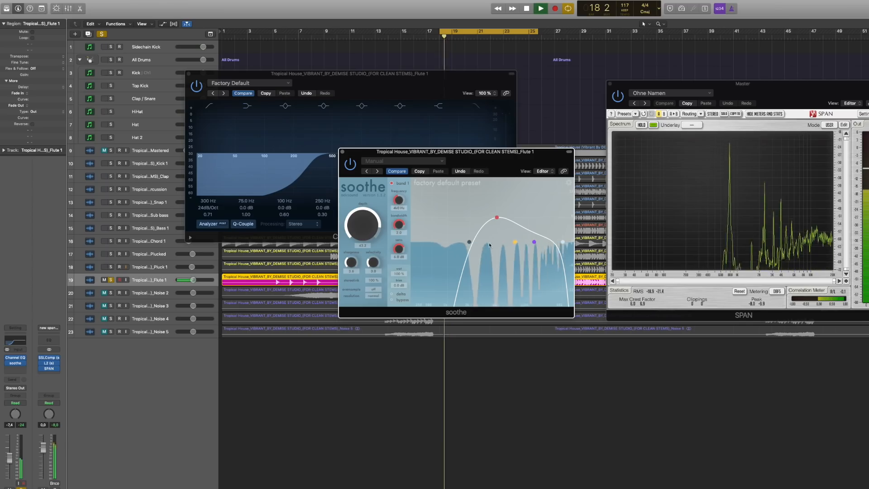
mouse_move(469, 242)
left_mouse_down()
mouse_move(445, 243)
mouse_move(454, 244)
left_mouse_up()
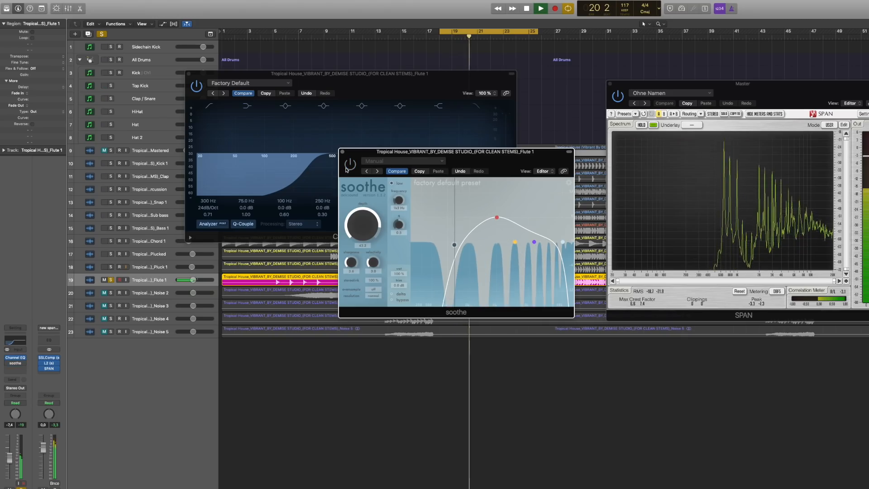
key("space")
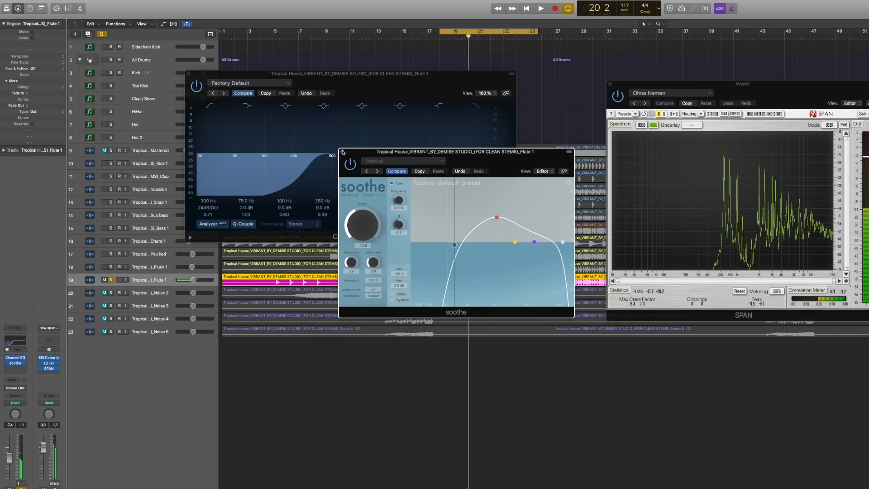
Close the Flute 1 plug-in windows and add a send from the track to the Inst. Reverb on Bus 7
left_click(343, 152)
left_click(189, 74)
key("space")
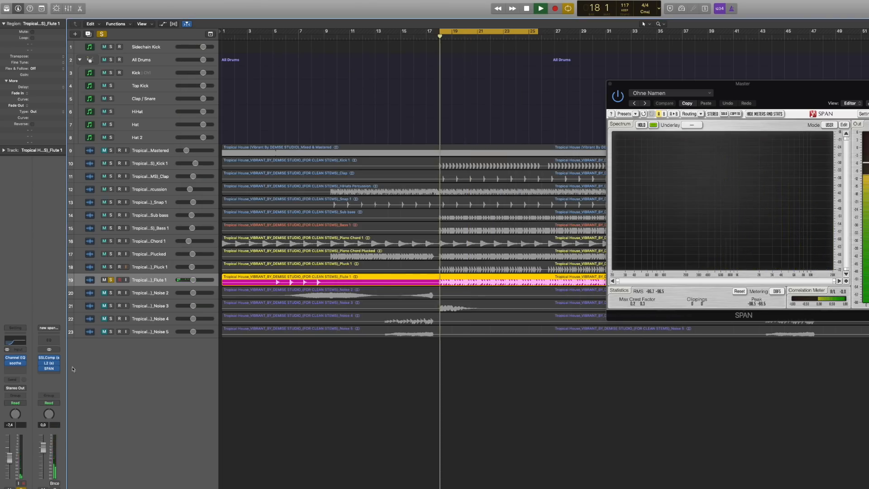
left_click(12, 379)
mouse_move(25, 417)
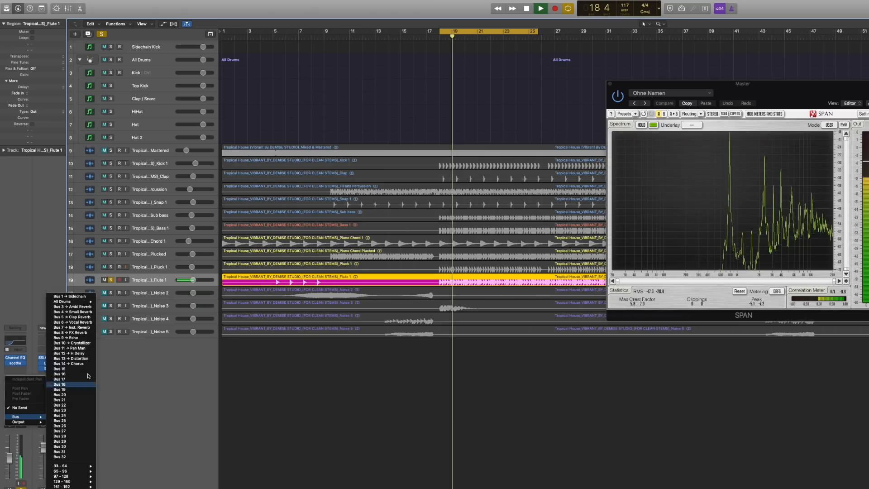
left_click(73, 327)
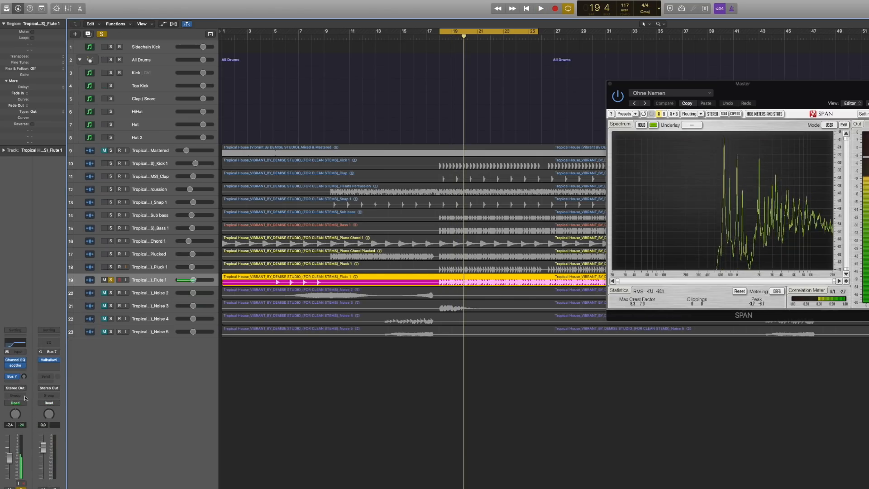
key("space")
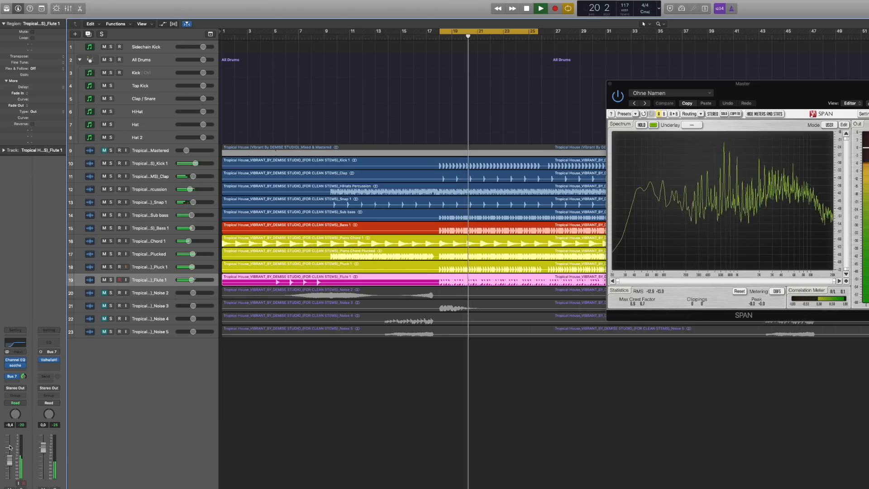
Select the Kick 1 track and compare the playing mix, flute included, without and with Piano Chord 1
left_click(155, 164)
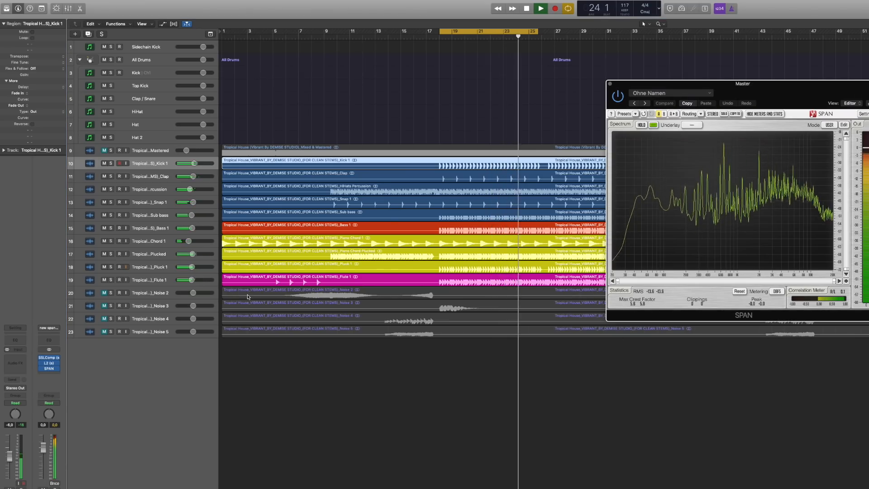
left_click(104, 241)
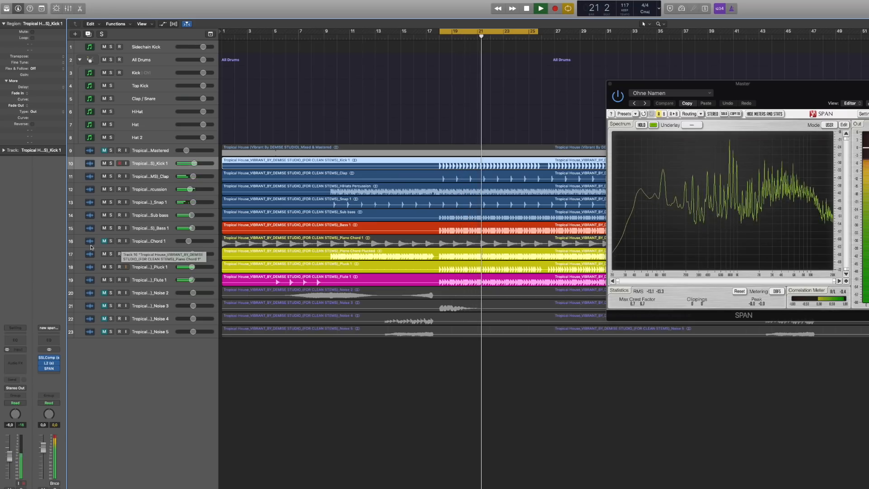
left_click(104, 242)
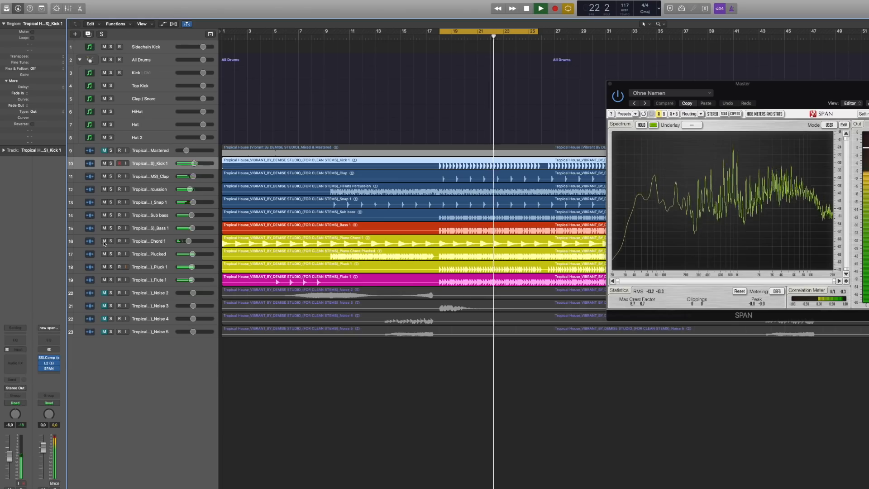
Split the Piano Chord 1 region at bar 18 and trim the second part's start to about bar 27
right_click(429, 282)
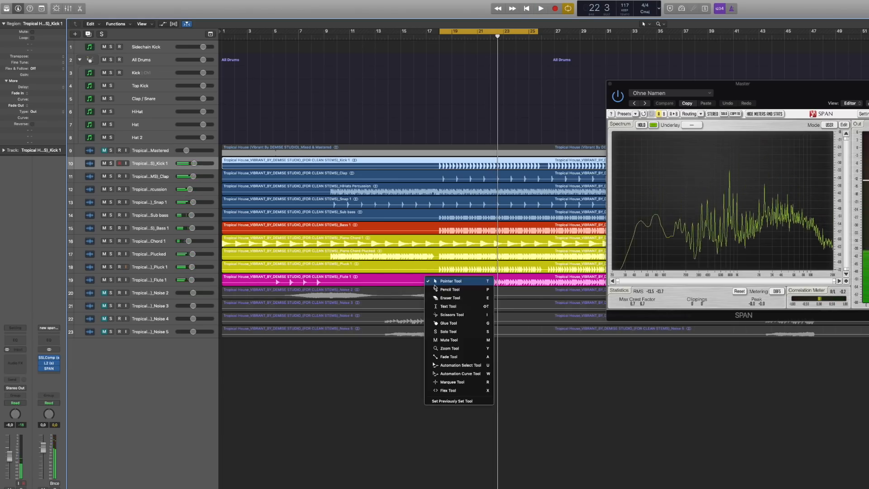
left_click(442, 249)
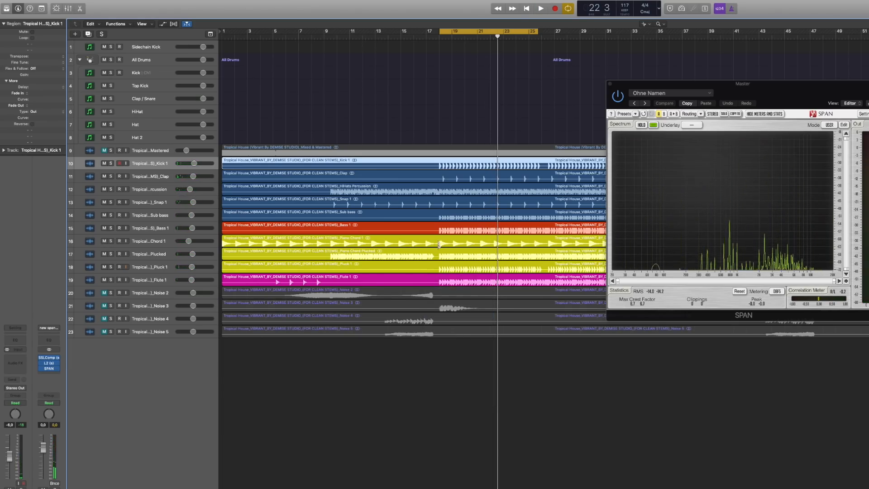
left_click(442, 249)
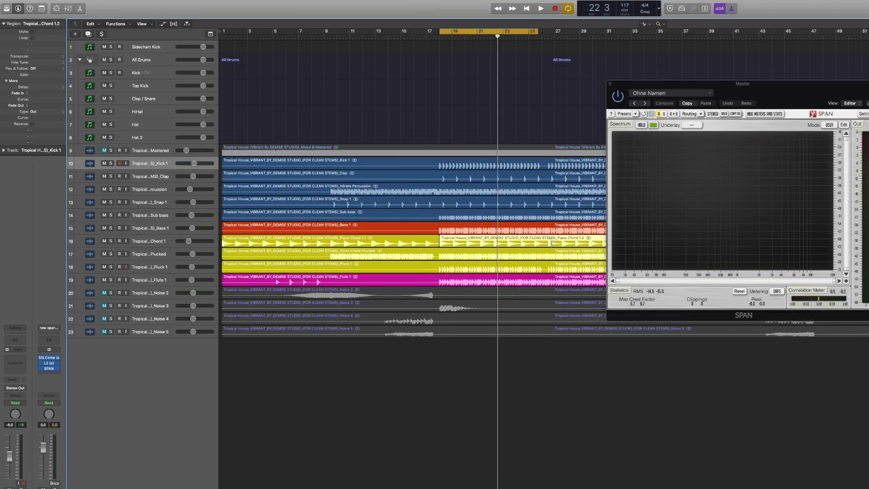
right_click(476, 250)
left_click(470, 251)
left_click_drag(442, 245, 558, 247)
Play the edited arrangement and check it against the soloed Mixed & Mastered reference track
key("space")
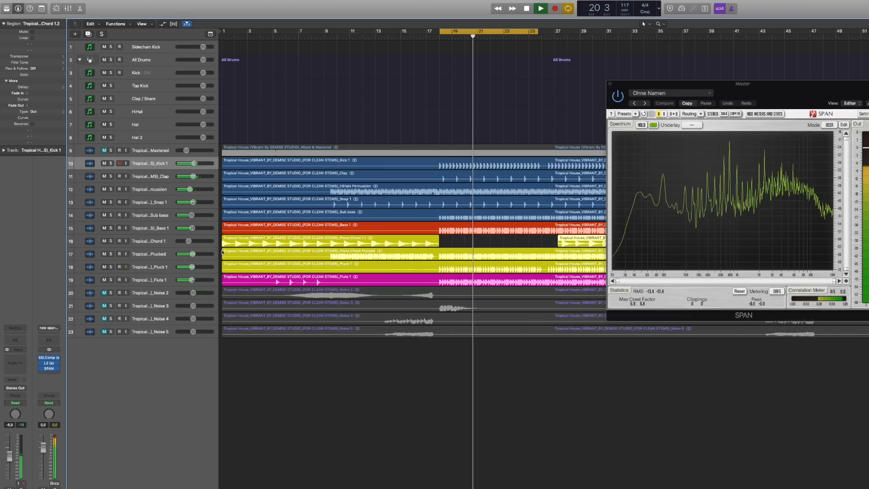
left_click(111, 150)
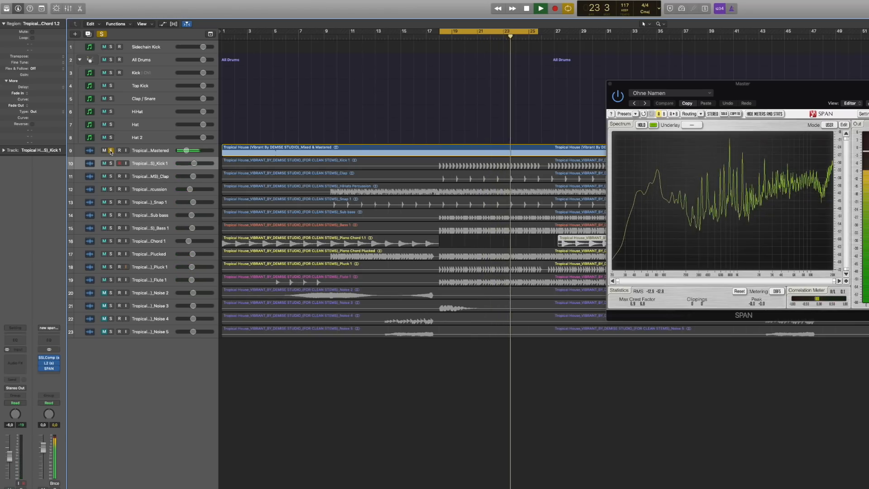
left_click(111, 150)
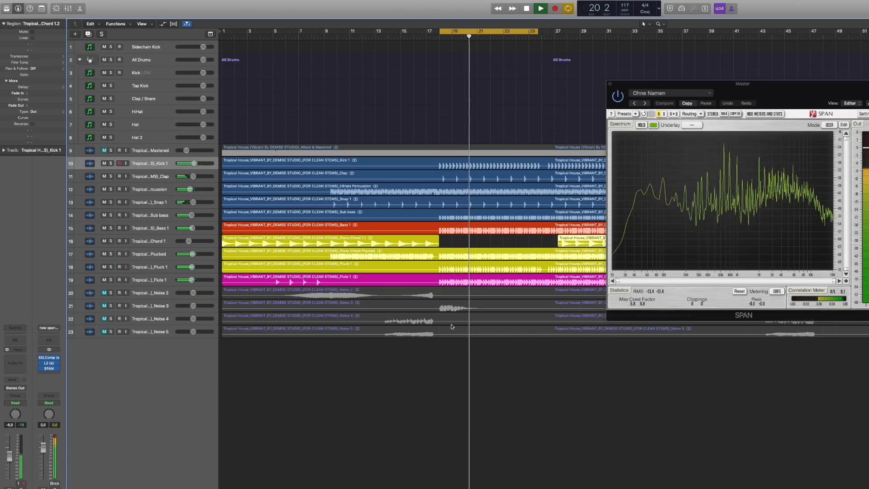
Stop playback and unmute the tracks Noise 2 through Noise 5
key("space")
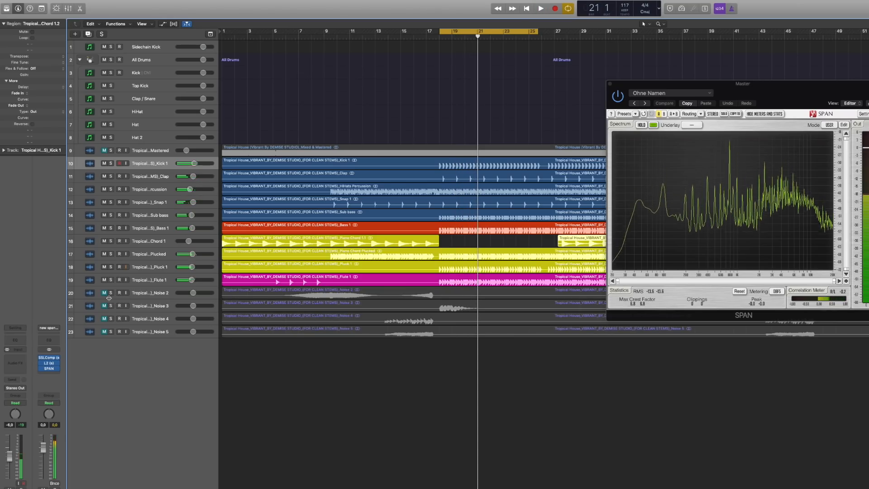
left_click_drag(102, 296, 104, 332)
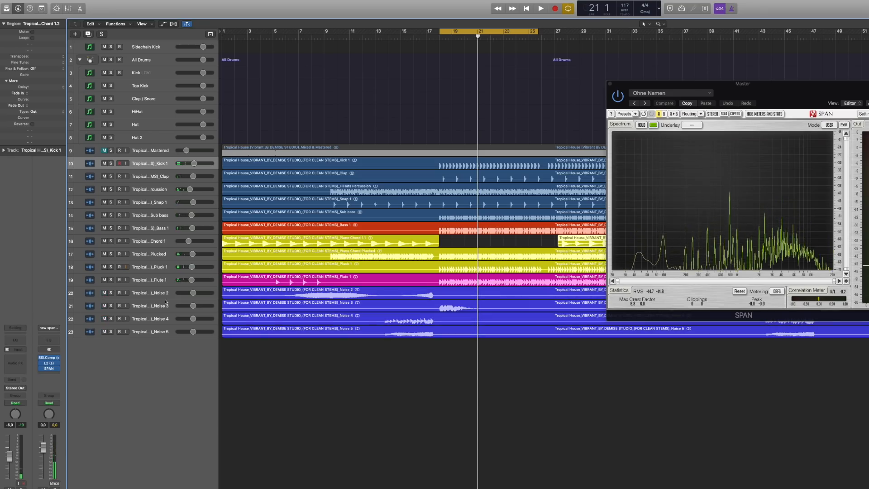
Add a Channel EQ with a low cut to each of the tracks Noise 2 through Noise 5, cutting Noise 5 at 106 Hz
left_click(153, 299)
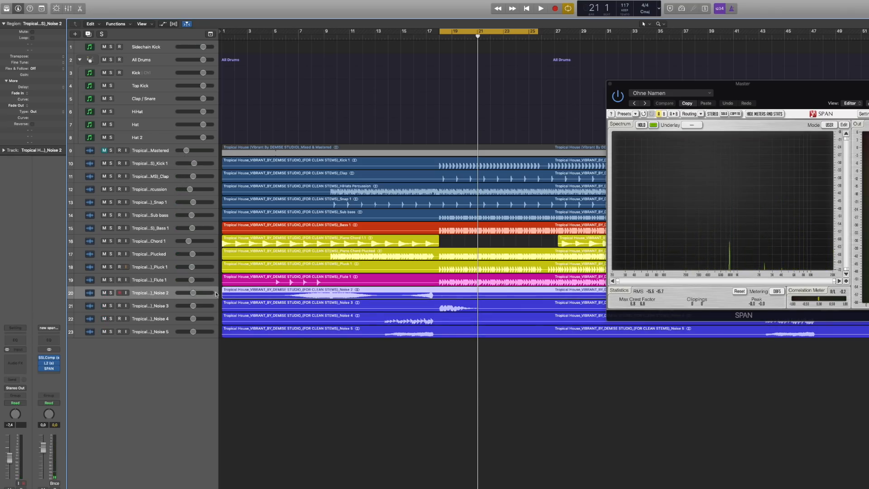
left_click(19, 342)
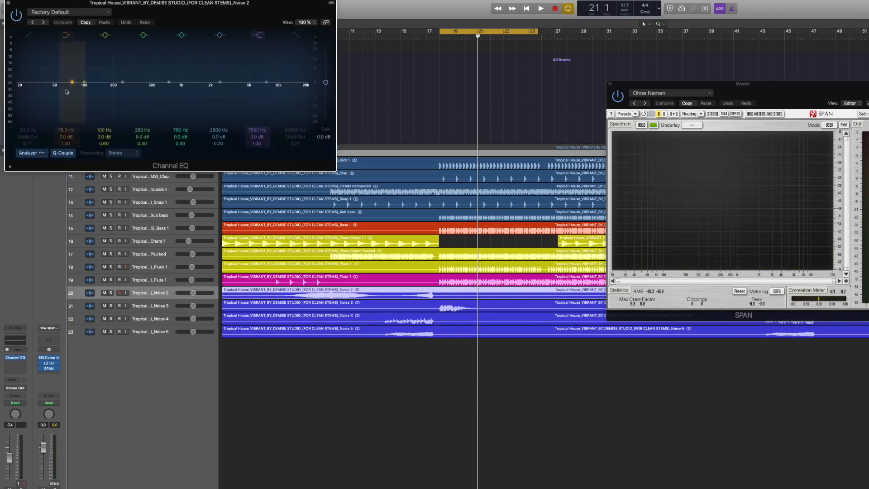
left_click_drag(35, 82, 133, 118)
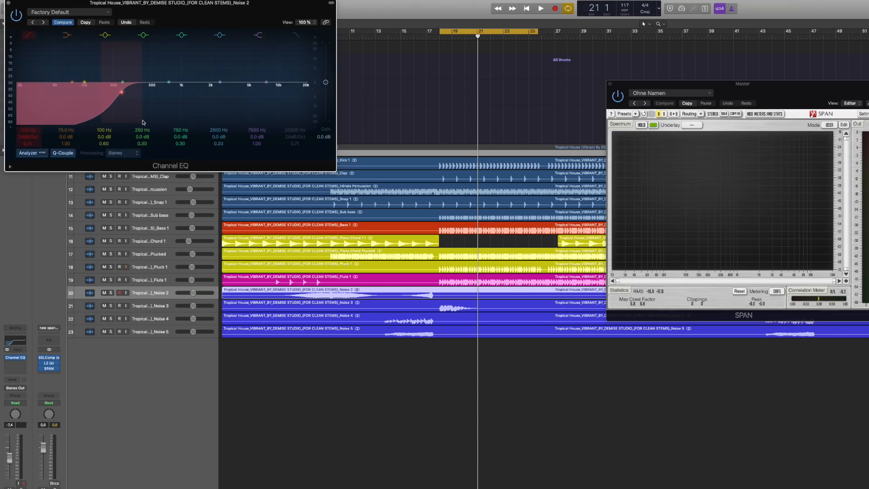
left_click(172, 307)
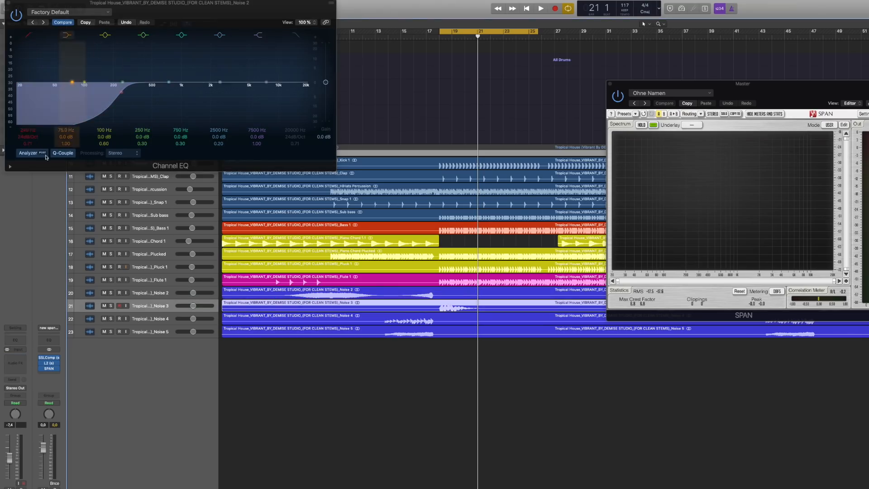
left_click(18, 339)
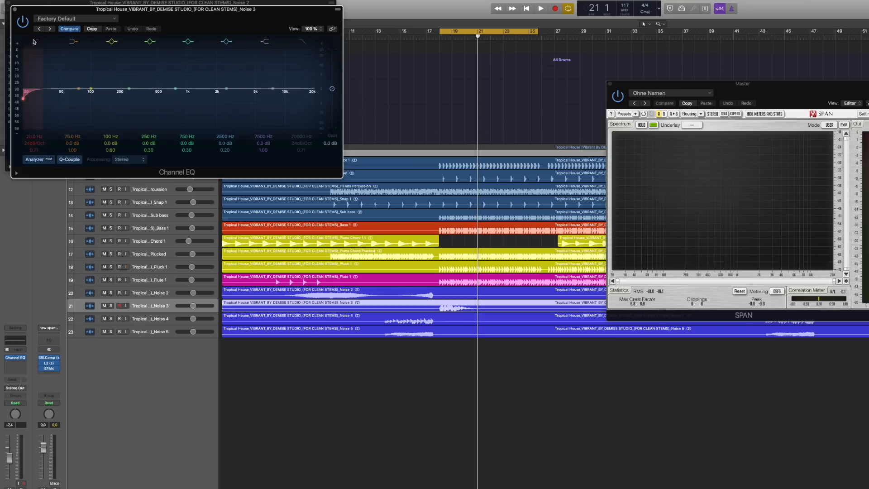
left_click_drag(67, 117, 145, 116)
left_click(154, 320)
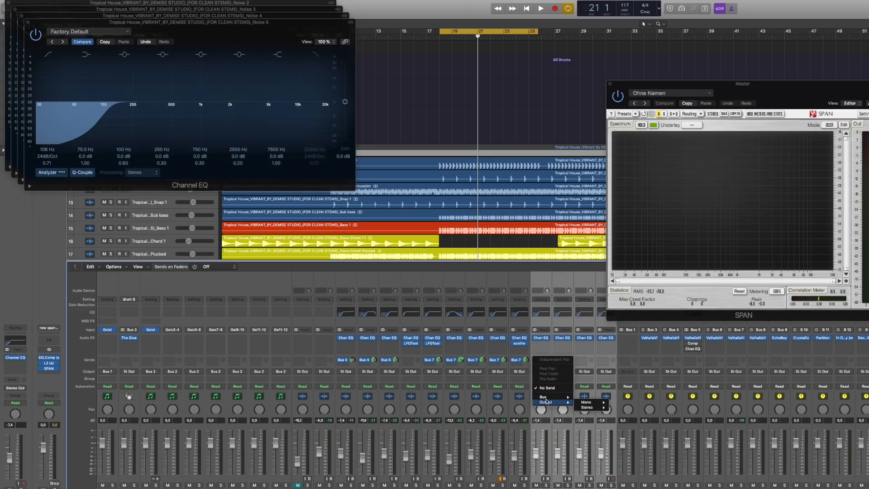
Send the four noise tracks to Bus 7 (Inst. Reverb) at about -5.4 dB while playing the mix
mouse_move(545, 397)
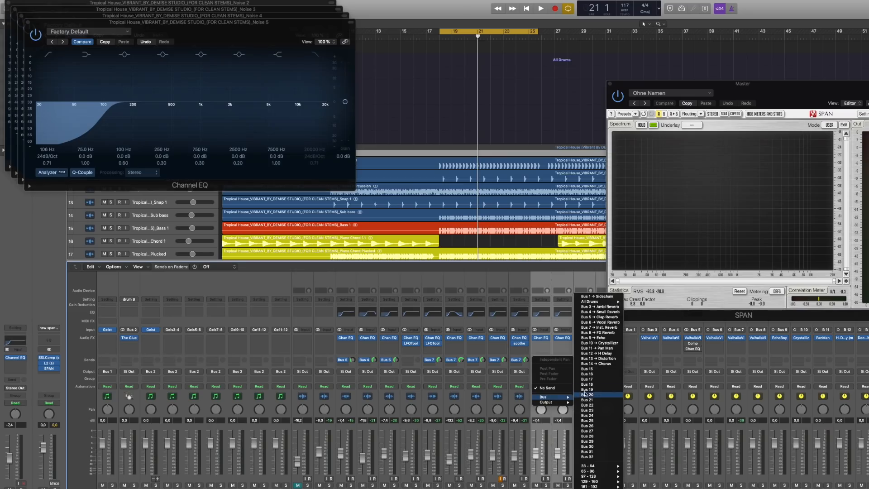
left_click(611, 328)
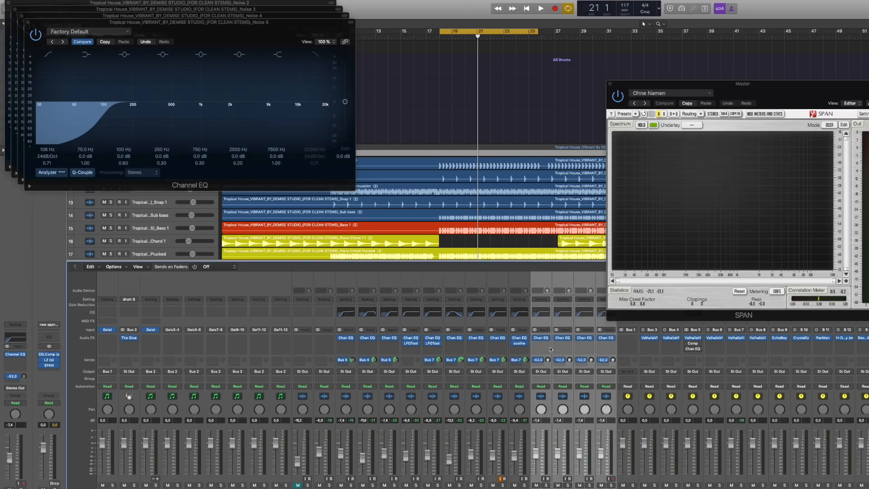
key("space")
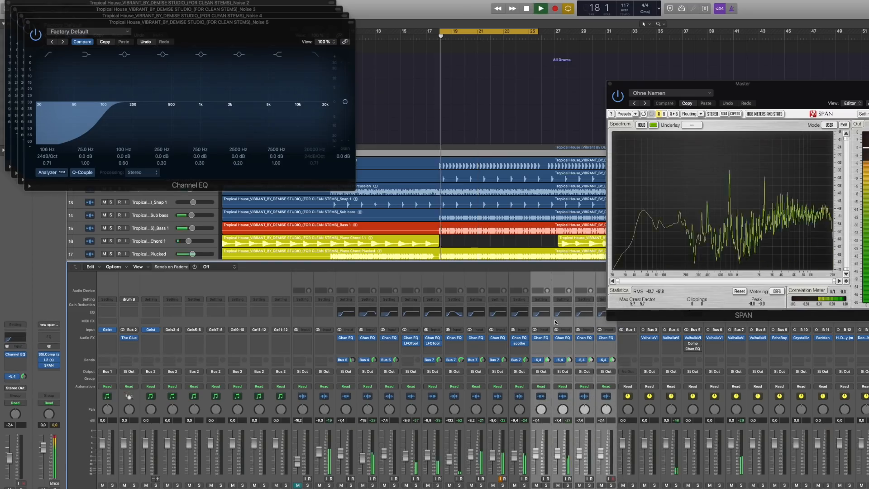
key("x")
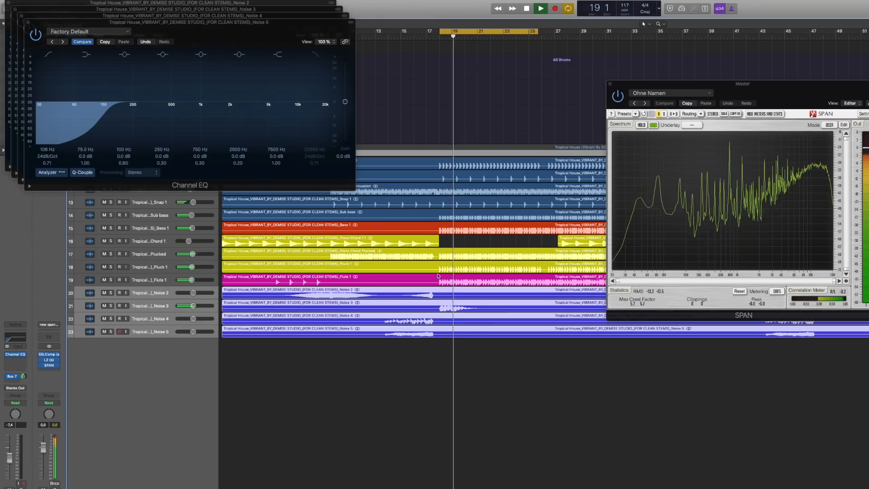
Play from about bar 16, close the four noise EQs and lower the volume of Noise 2 through Noise 5 to about -11 dB
left_click(412, 33)
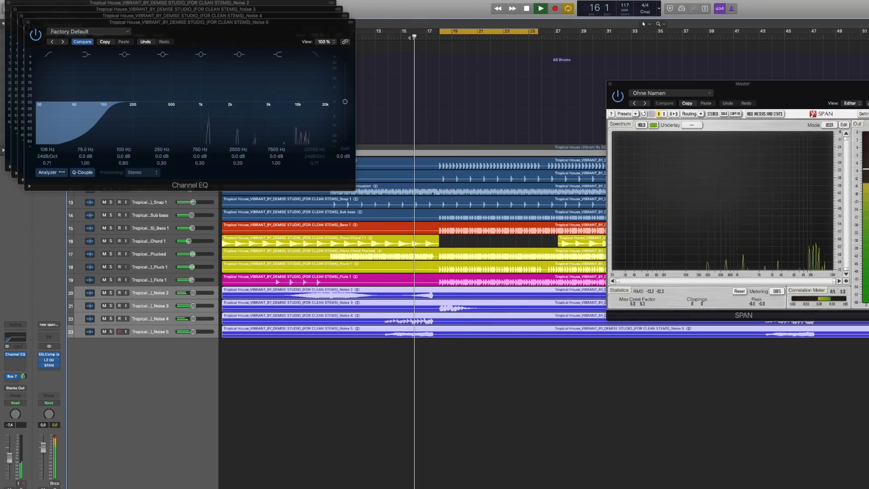
left_click(28, 22)
left_click(21, 16)
left_click(15, 10)
left_click(8, 3)
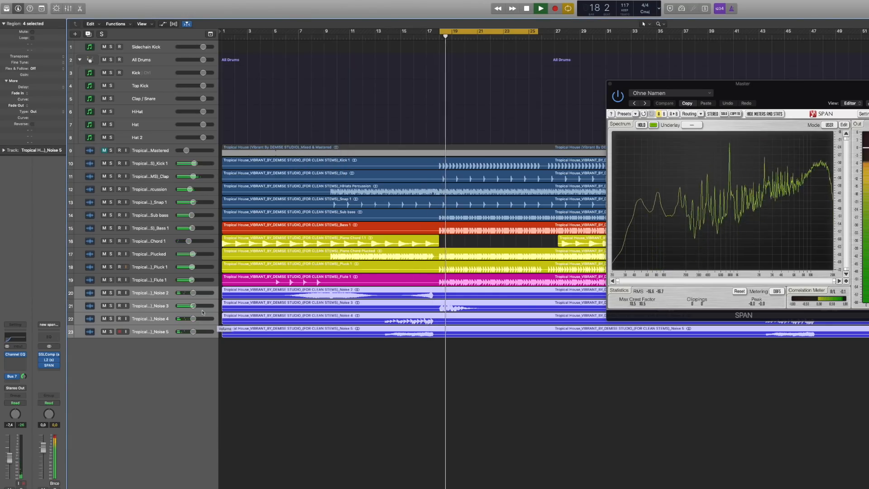
left_click_drag(193, 293, 197, 295)
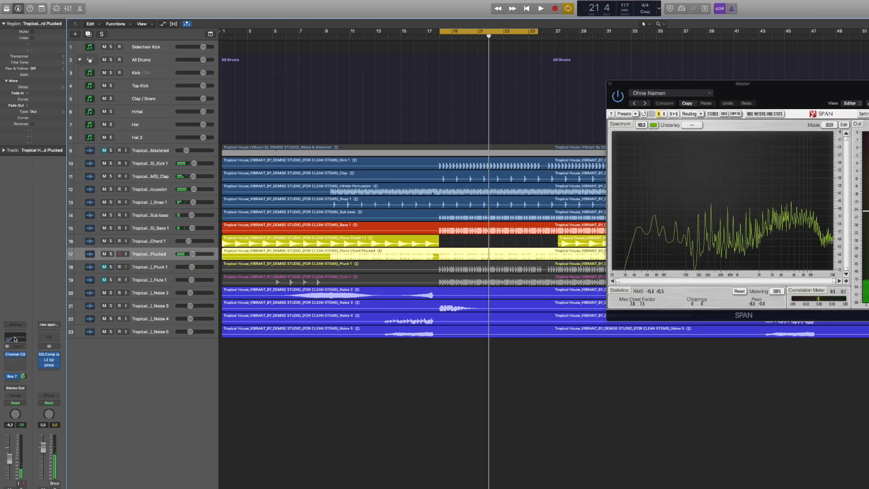
In Piano Chord Plucked's Channel EQ, lower the low cut to 82 Hz and add a slight dip at 144 Hz
left_click(14, 338)
mouse_move(117, 111)
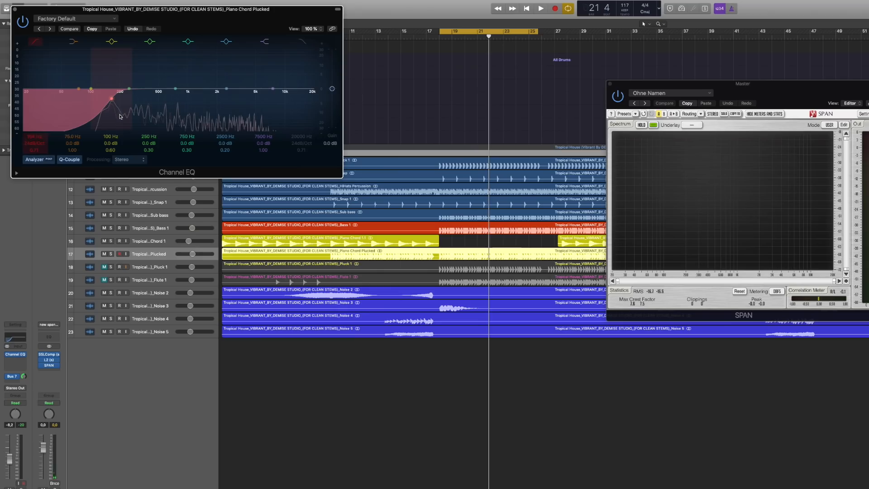
left_click_drag(120, 117, 87, 119)
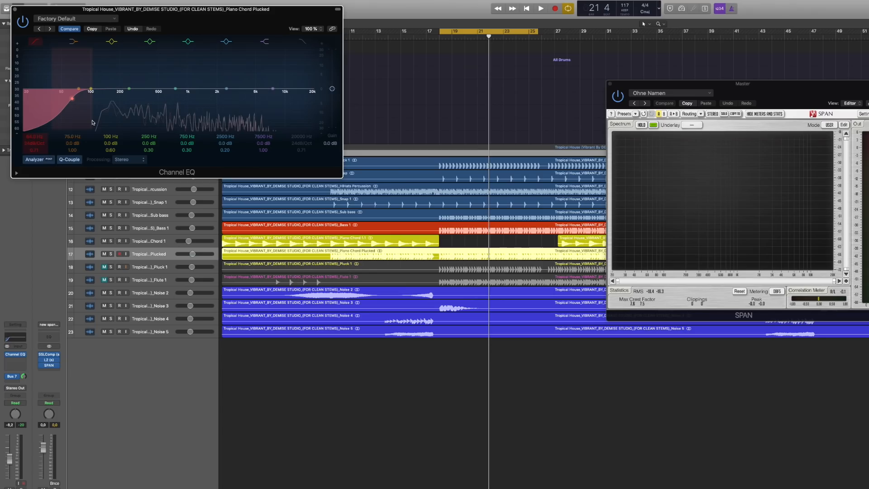
left_click_drag(92, 122, 105, 124)
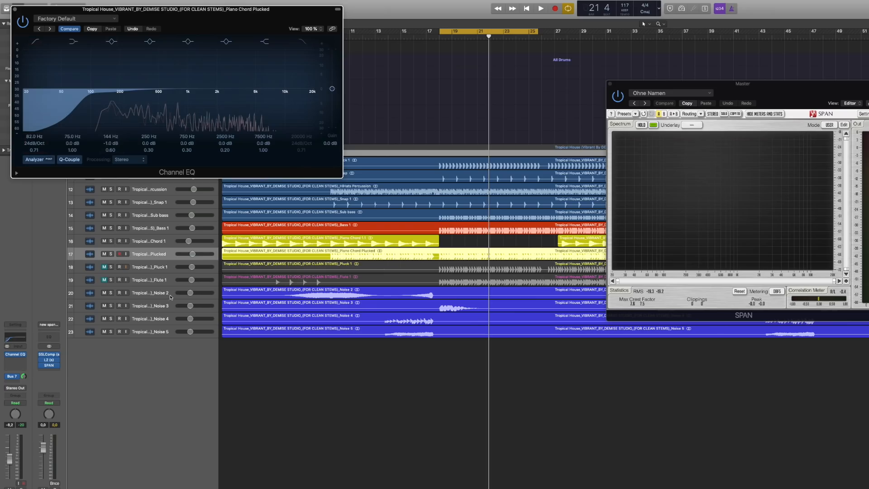
Lower the low cut in Pluck 1's Channel EQ to about 75 Hz, play the mix and close the EQs
left_click(156, 267)
left_click(22, 341)
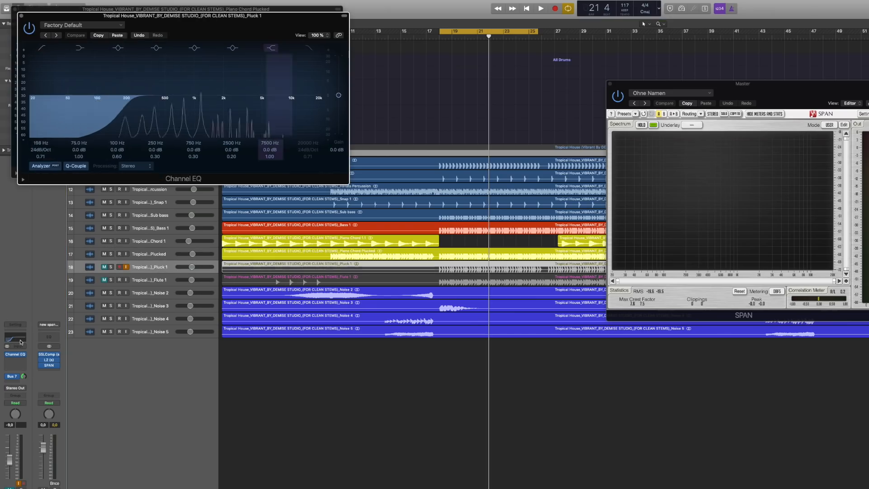
key("space")
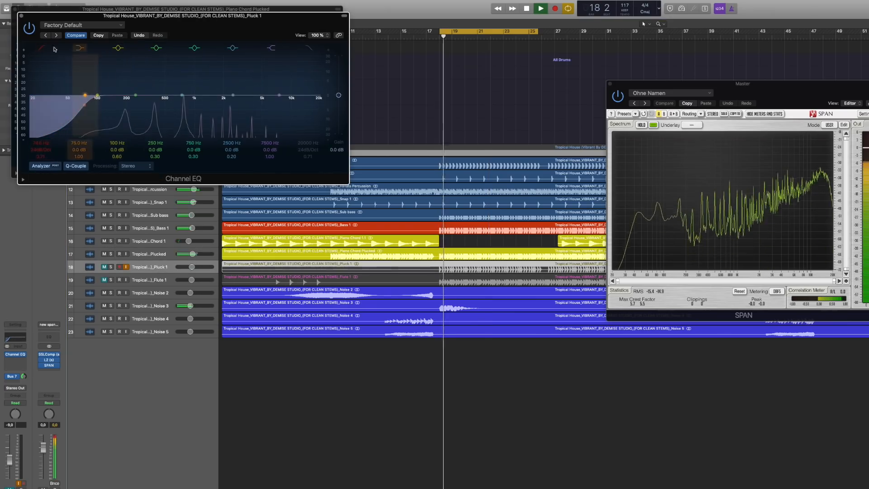
key("super+w")
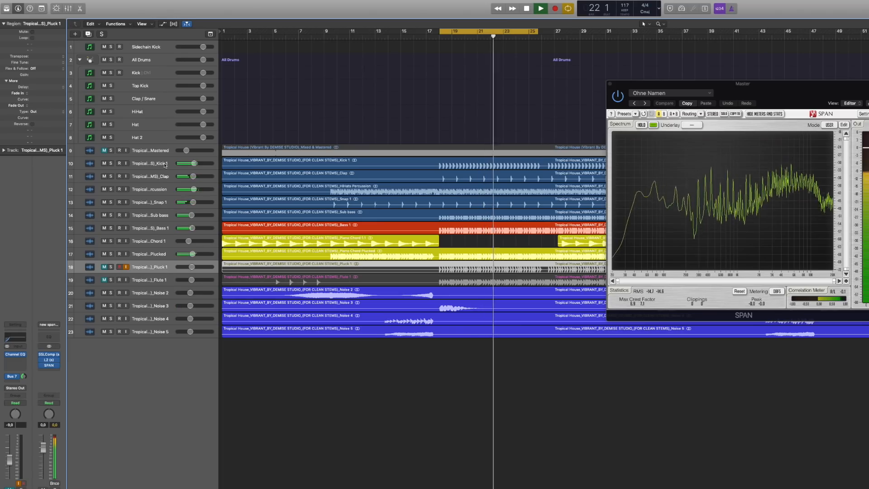
Raise the Kick 1 volume to about -4.8 dB during playback and unmute Pluck 1 and Flute 1
left_click(155, 163)
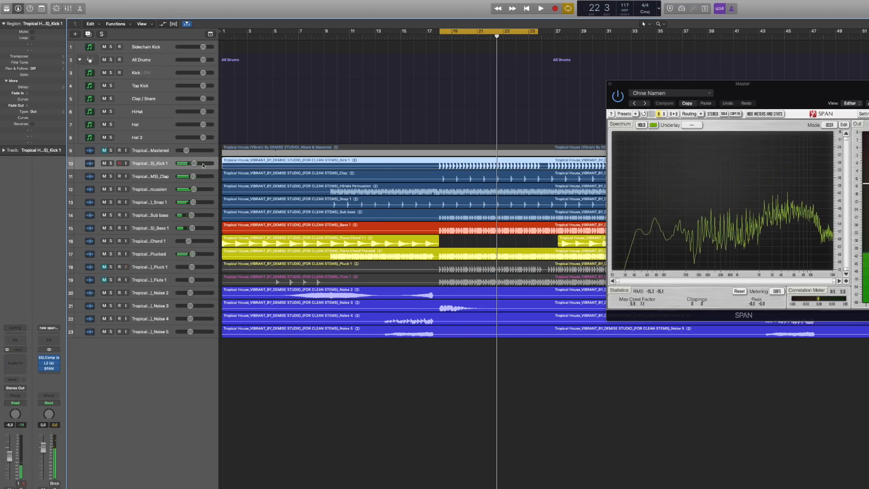
key("space")
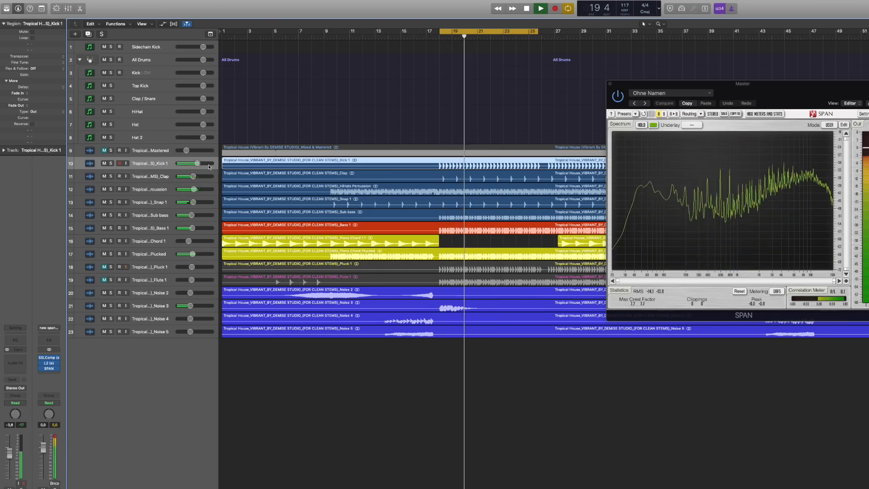
left_click_drag(211, 167, 206, 167)
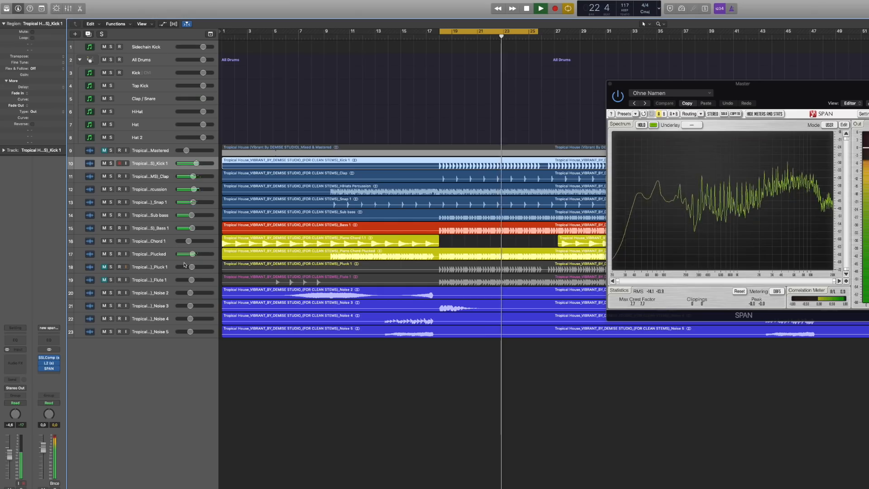
left_click_drag(103, 267, 105, 285)
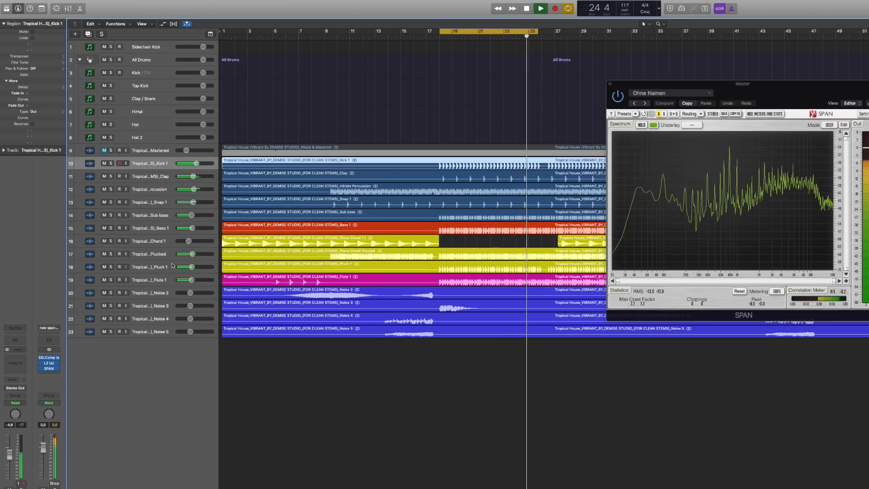
Raise the volumes of Sub bass and Bass 1 and settle Sub bass at about -7.4 dB during playback
key("space")
left_click(158, 216)
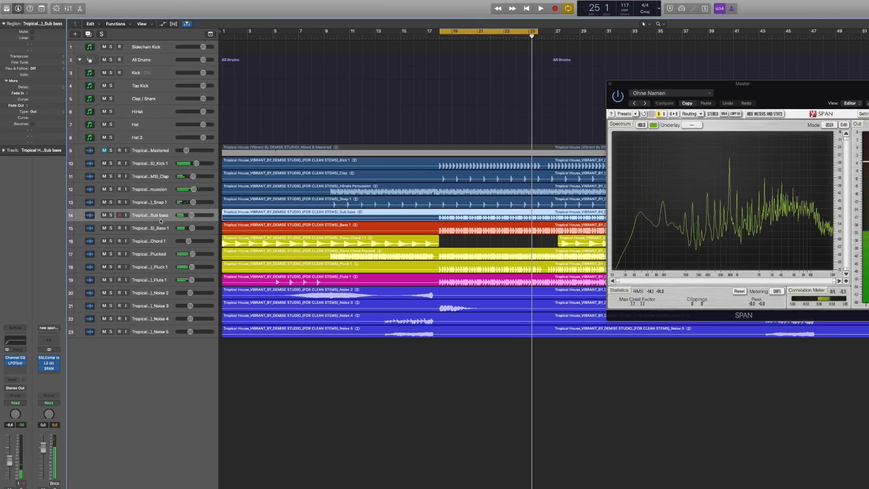
left_click(198, 225, "shift")
left_click_drag(192, 215, 212, 215)
key("space")
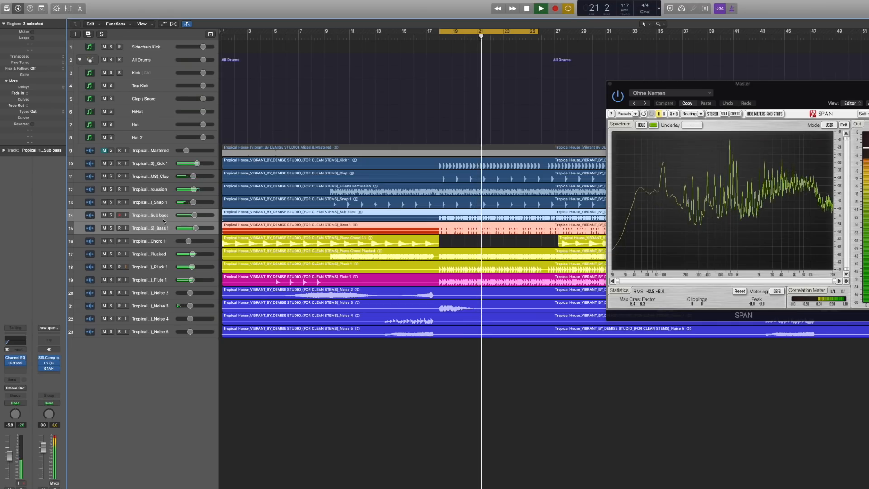
left_click(155, 201)
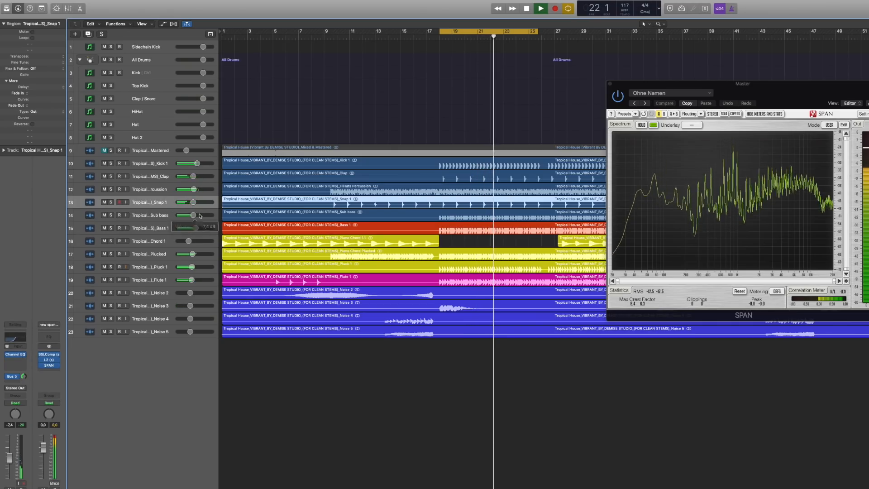
Select Piano Chord Plucked and alternate between the full mix and the soloed Mixed & Mastered reference track
left_click(158, 254)
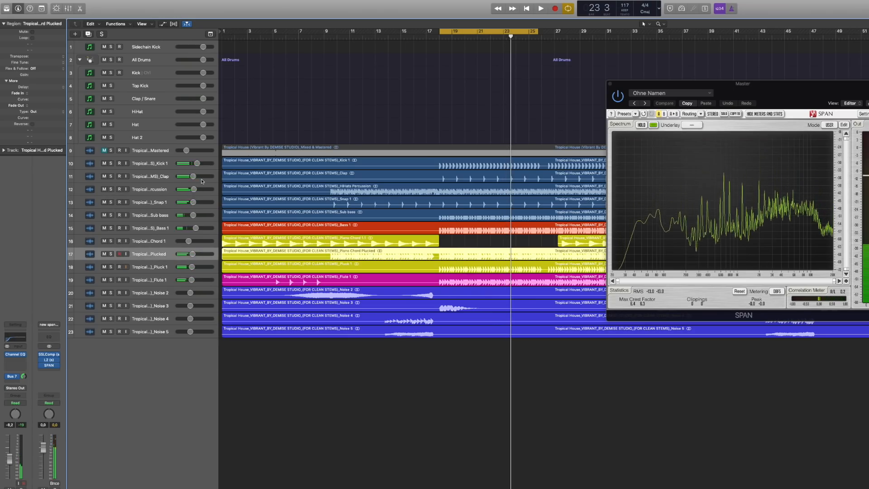
left_click(110, 150)
key("space")
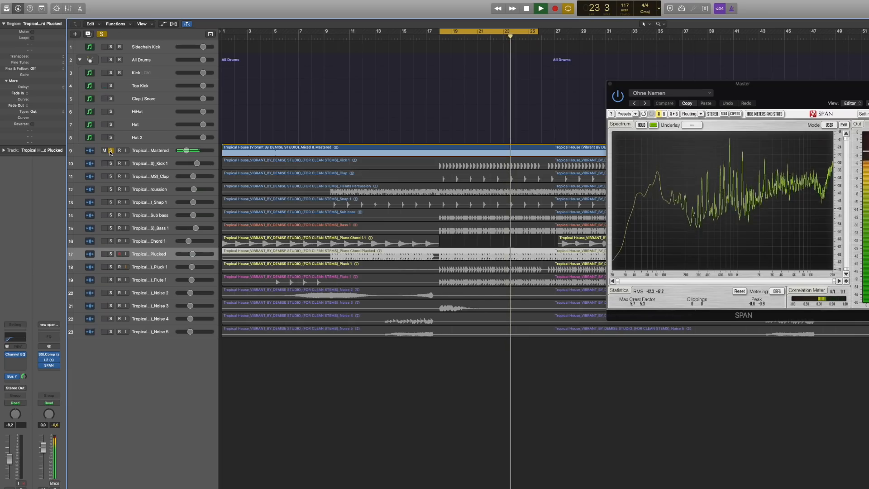
left_click(111, 151)
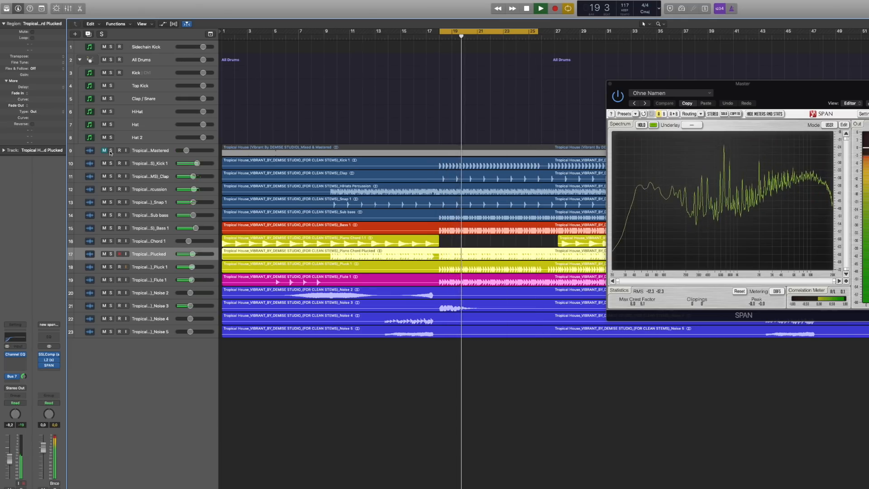
left_click(111, 152)
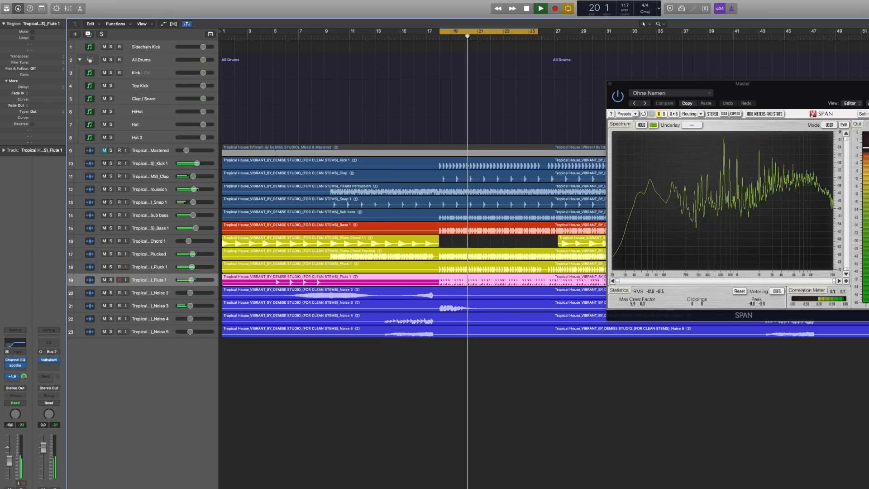
Set the Inst. Reverb's ValhallaVintageVerb decay to 2.31 s and lower Flute 1 to about -11.6 dB
left_click(49, 360)
left_click_drag(69, 117, 69, 120)
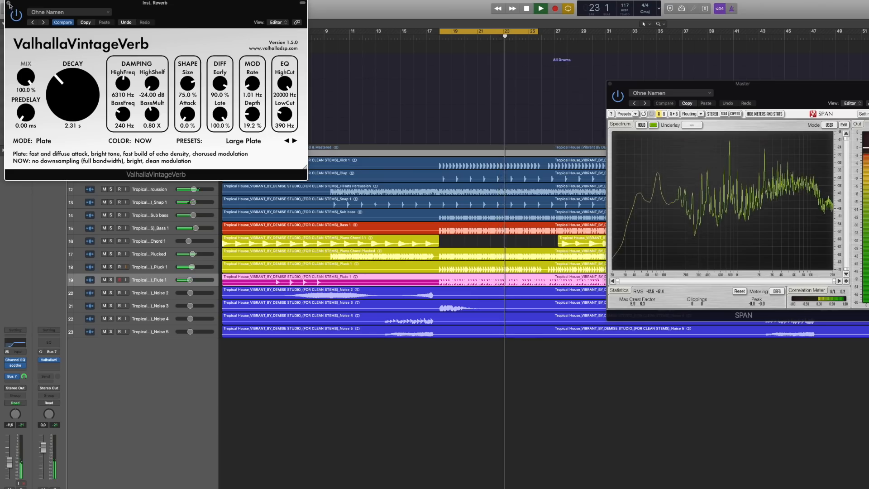
left_click(9, 4)
Audition Pluck 1 and Piano Chord Plucked in solo, and compare the full mix with the Mixed & Mastered reference
left_click(110, 266)
left_click(111, 254)
left_click(111, 254)
left_click(110, 266)
left_click(111, 150)
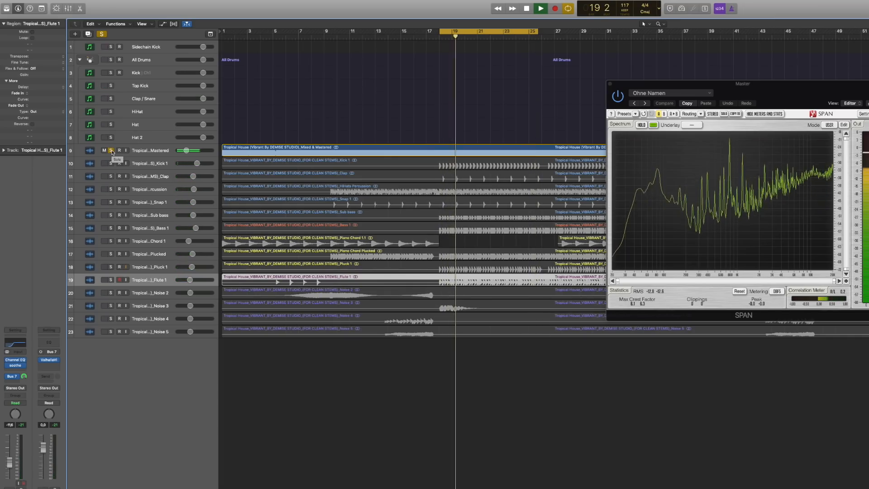
left_click(111, 150)
left_click(104, 151)
Lower Piano Chord Plucked, Pluck 1 and Flute 1 slightly together and check the balance against the soloed reference
left_click(139, 291)
left_click(148, 280)
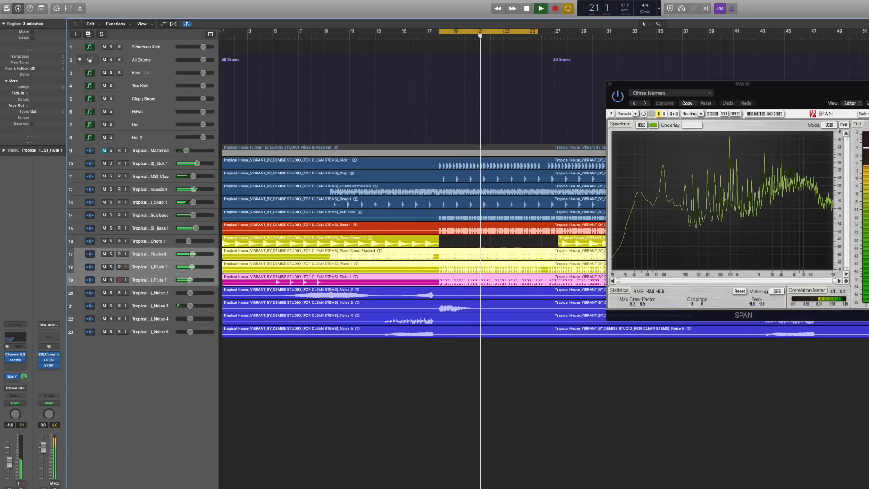
left_click(162, 291)
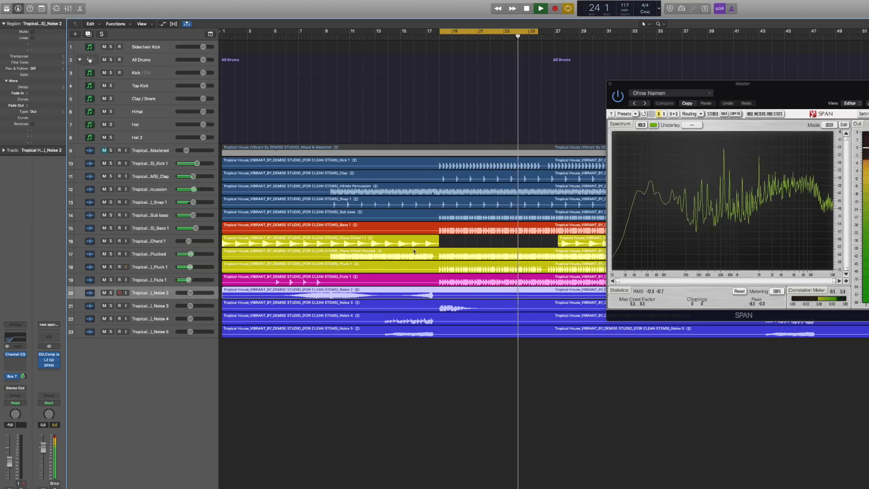
left_click(111, 151)
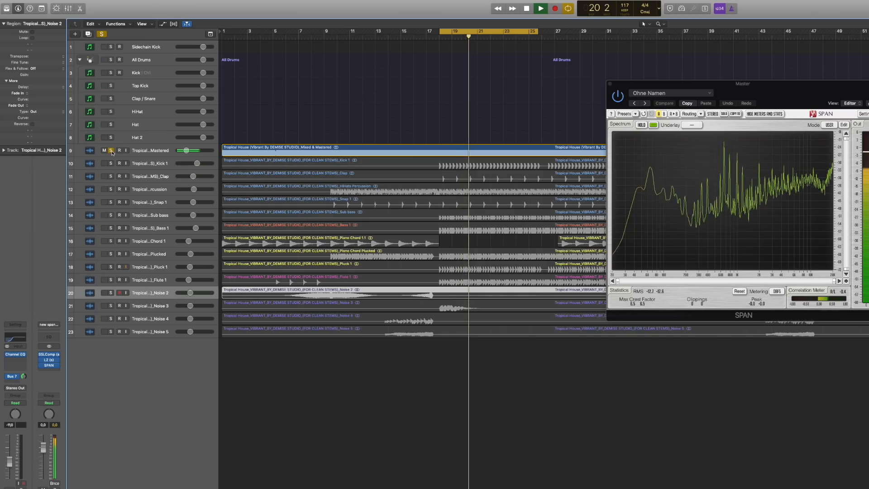
Unsolo the Mixed & Mastered reference, stop playback and open the instrument on the Kick track
left_click(111, 150)
key("space")
left_click(142, 163)
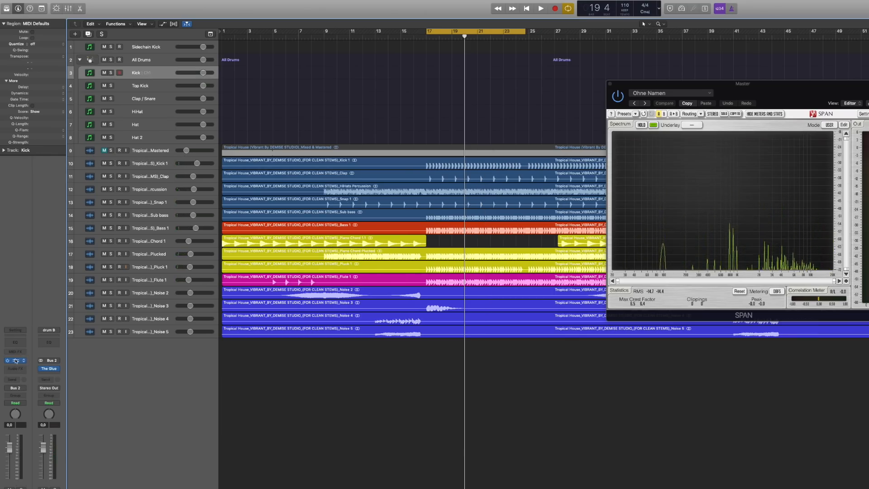
left_click(15, 361)
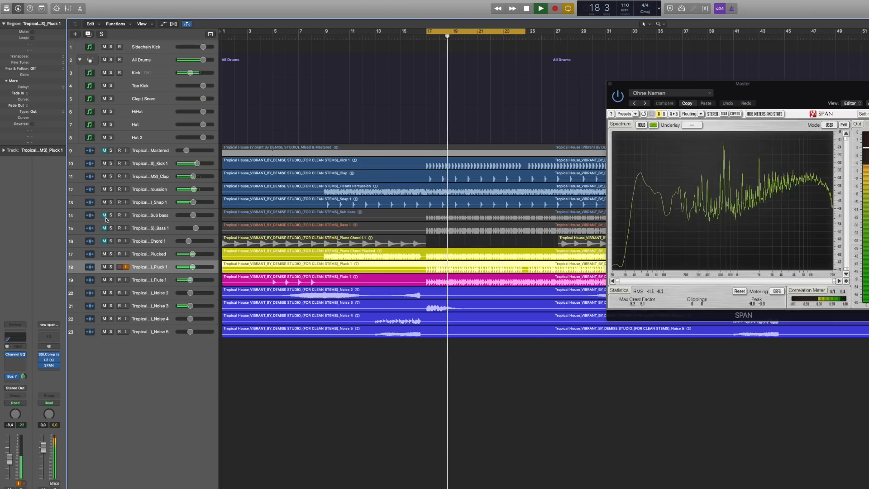
Unmute Sub bass and Bass 1, and raise both tracks' volume slightly together while the drop loops
mouse_move(179, 178)
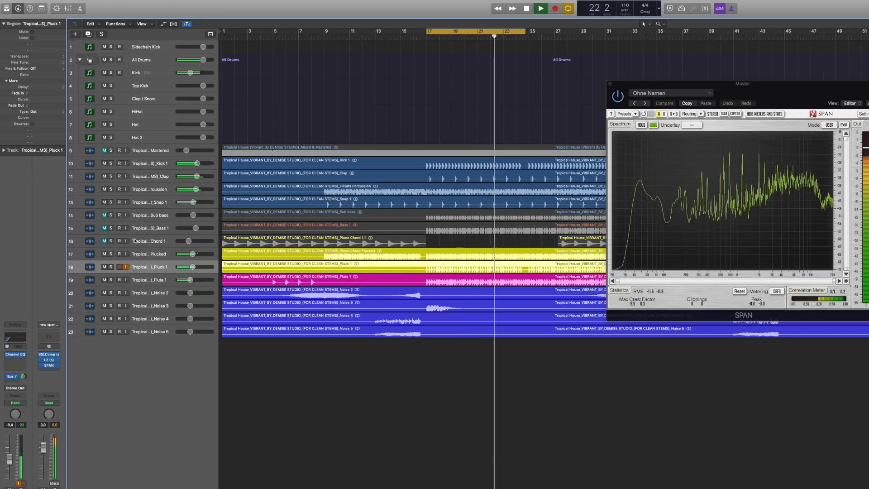
key("space")
left_click(104, 216)
left_click(104, 229)
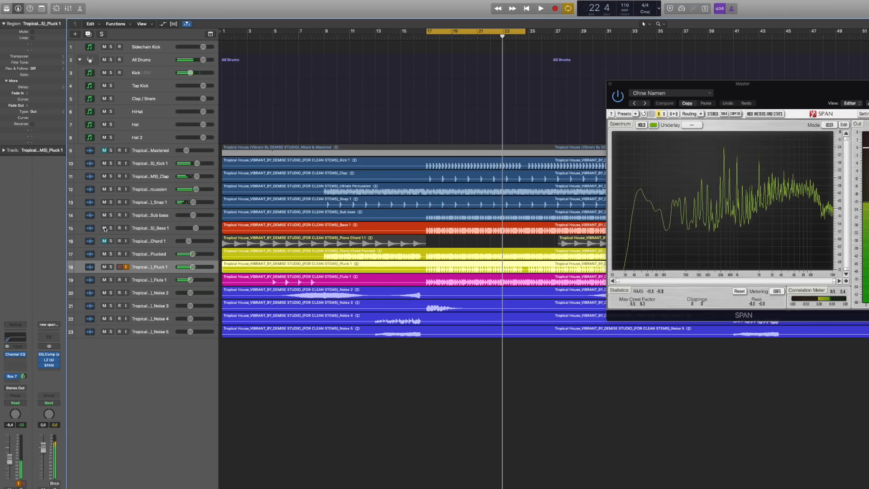
key("space")
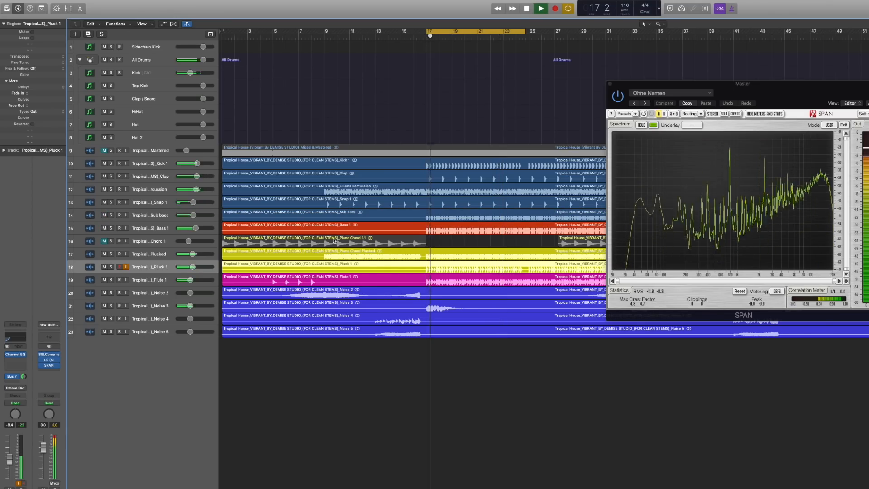
left_click(157, 221)
left_click(155, 216, "shift")
left_click_drag(193, 216, 208, 217)
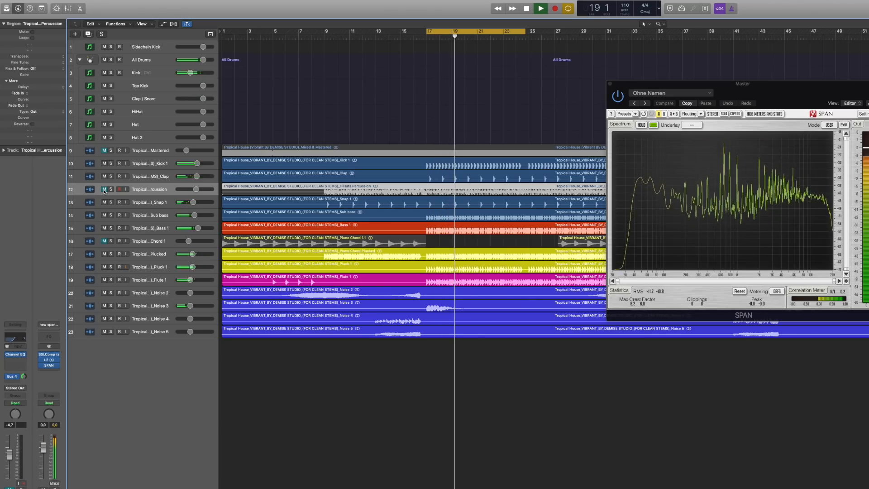
Compare the mix with and without Hihats Percussion, lower that track to about -7.4 dB and audition it in solo
left_click(104, 189)
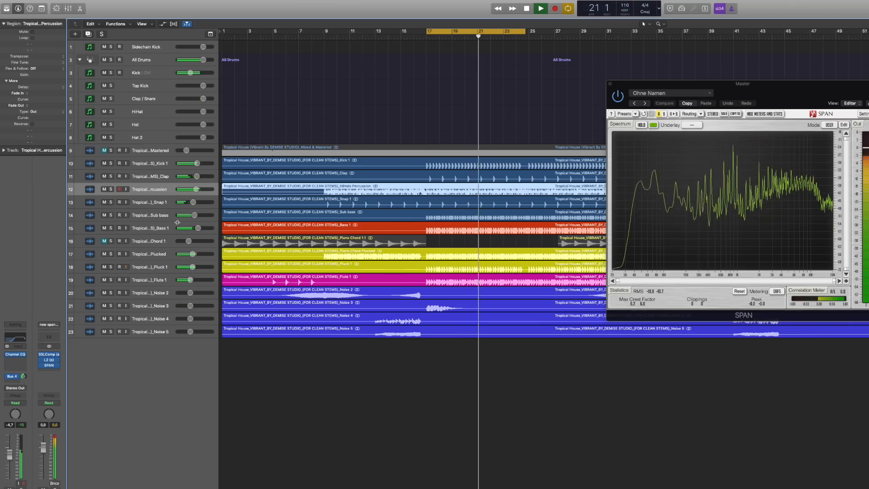
key("space")
left_click_drag(10, 445, 10, 450)
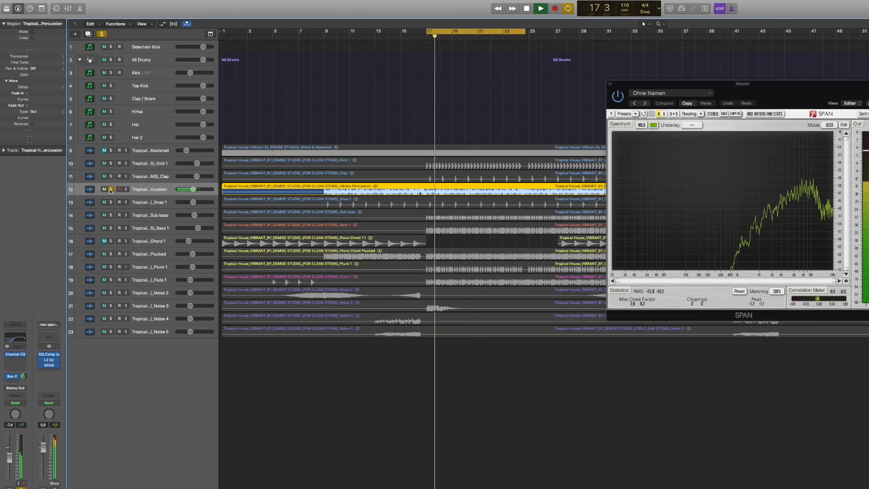
key("space")
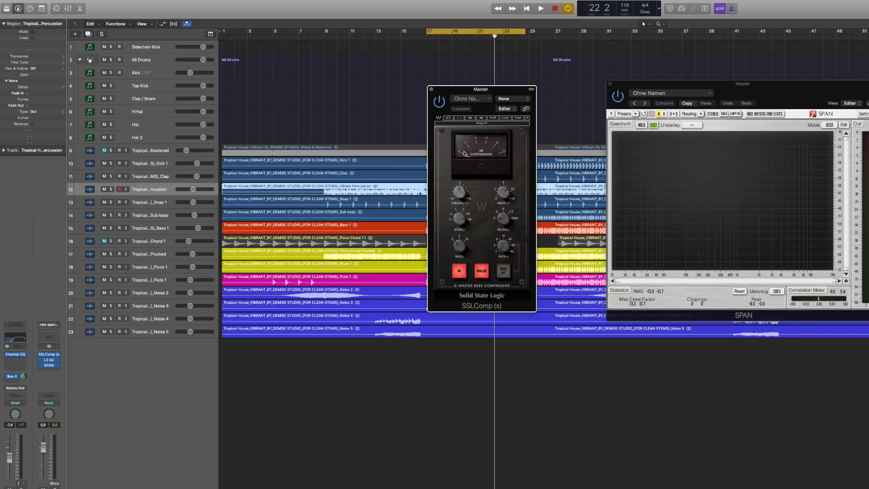
Check the master's SSLComp compression during playback and open the L2 limiter for inspection
key("space")
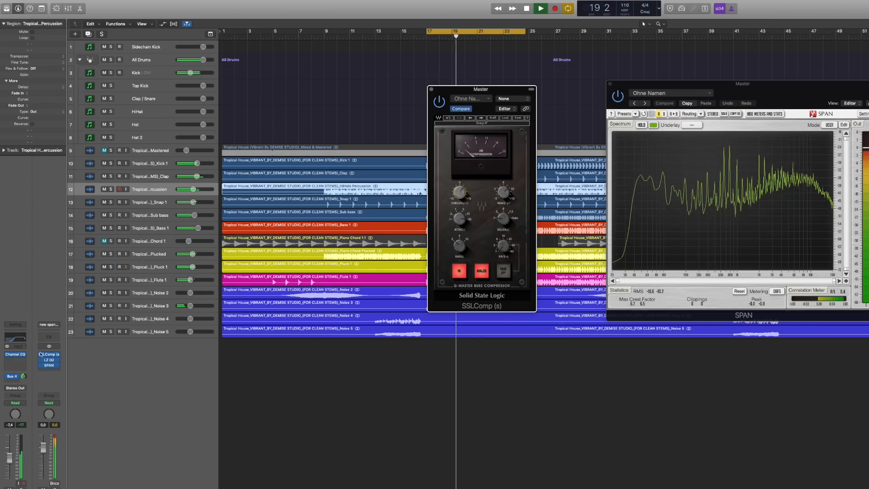
left_click(53, 362)
key("space")
left_click_drag(80, 7, 397, 105)
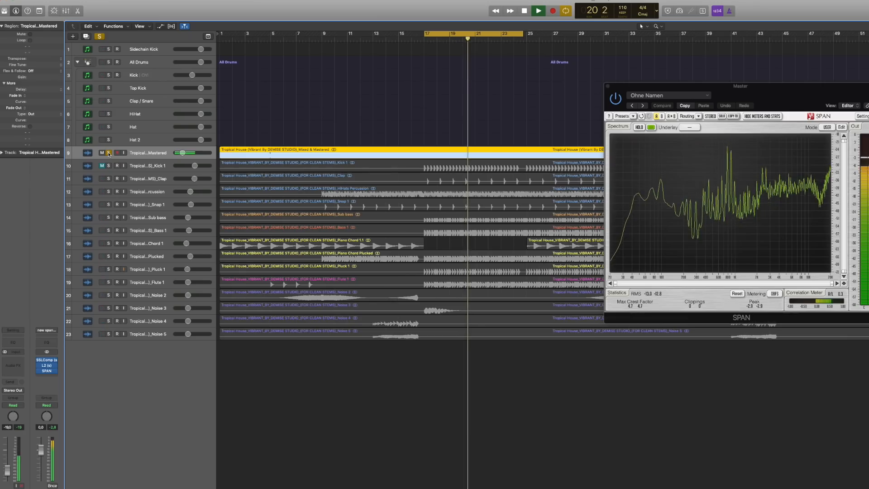
Switch from the soloed Mixed & Mastered reference to the full mix and extend the playback cycle's end to bar 25
left_click(109, 153)
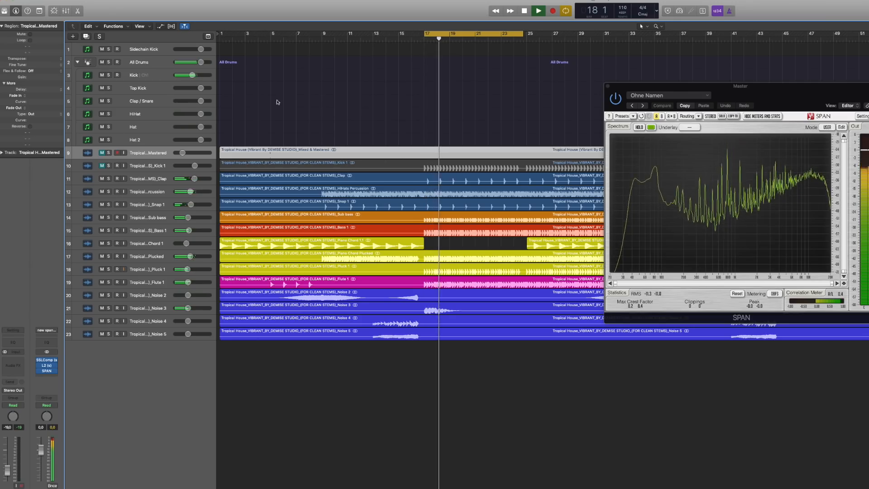
left_click_drag(522, 35, 526, 35)
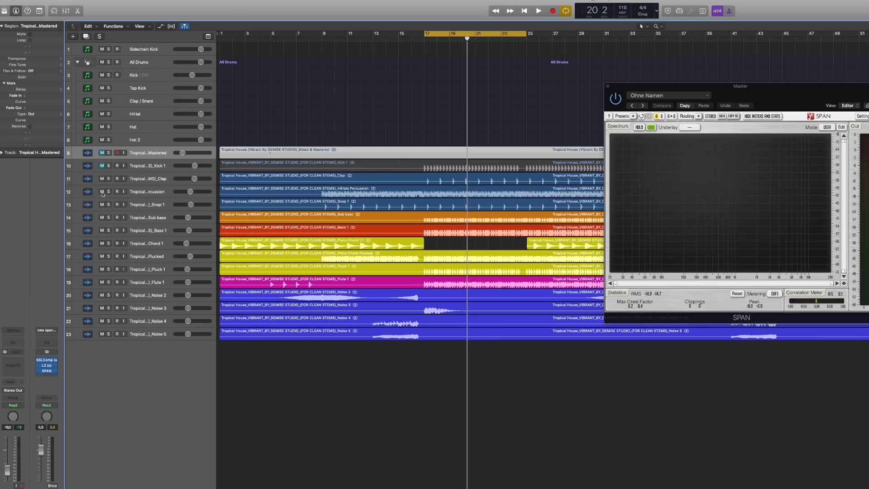
key("space")
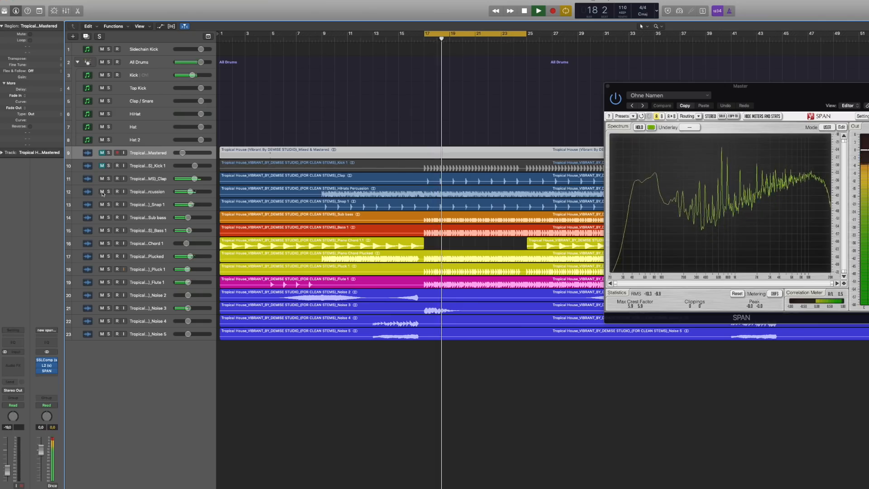
Mute Hihats Percussion to hear the drop without it and trim its region to start at bar 25
left_click(102, 192)
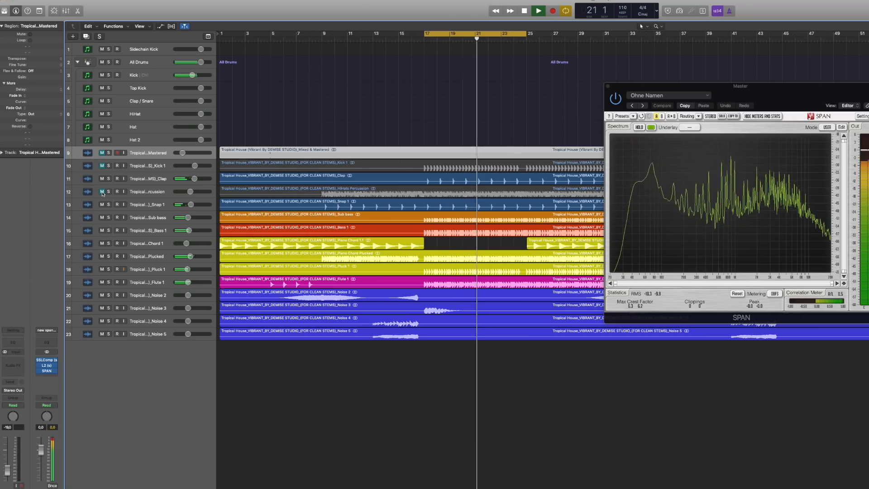
key("space")
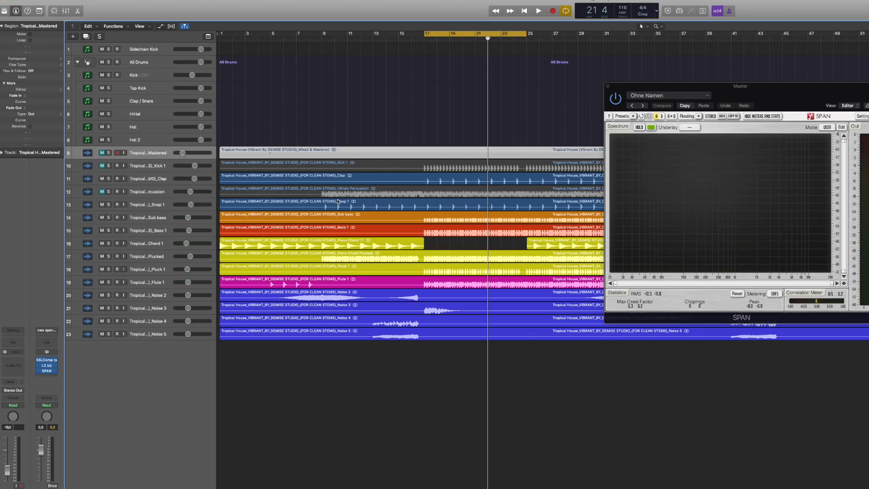
left_click_drag(240, 192, 525, 187)
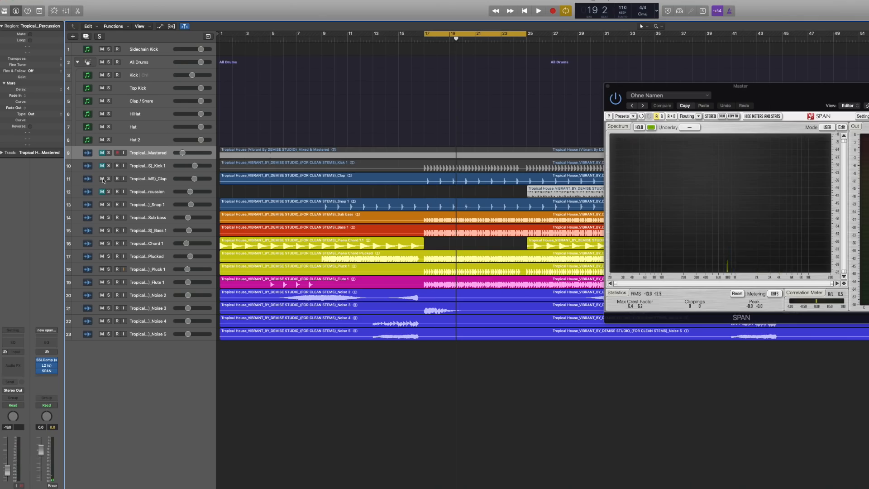
Audition the drop with Clap muted and with Snap 1 muted, and trim the Clap region to start at bar 25
left_click(102, 179)
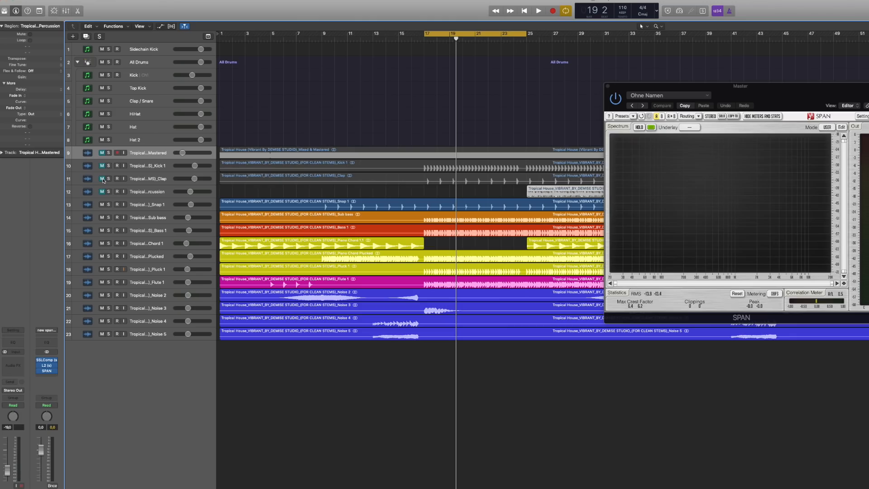
key("space")
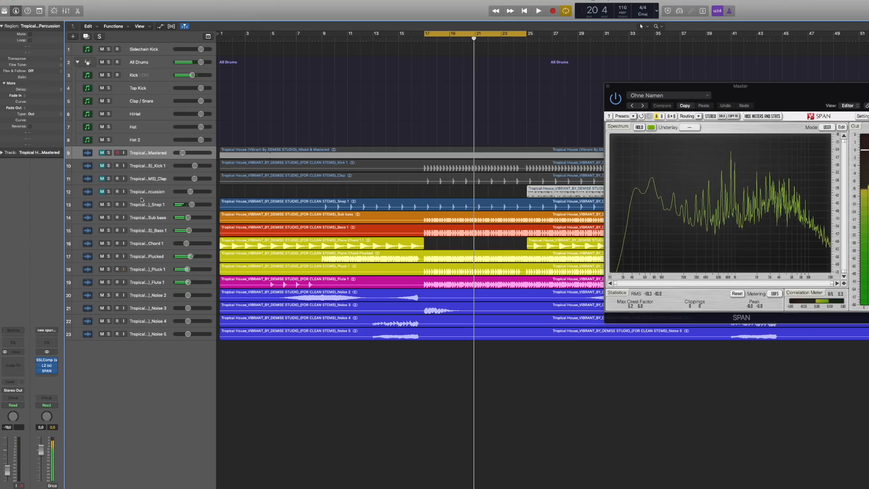
left_click(102, 179)
left_click(102, 205)
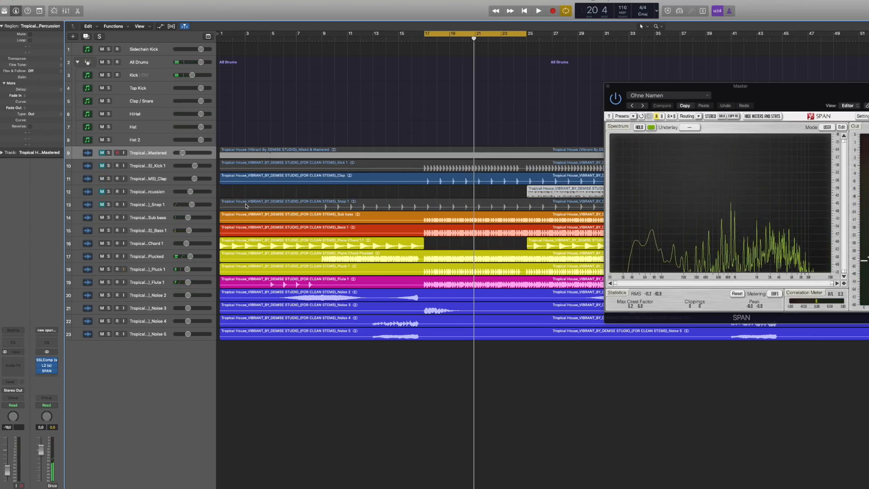
key("space")
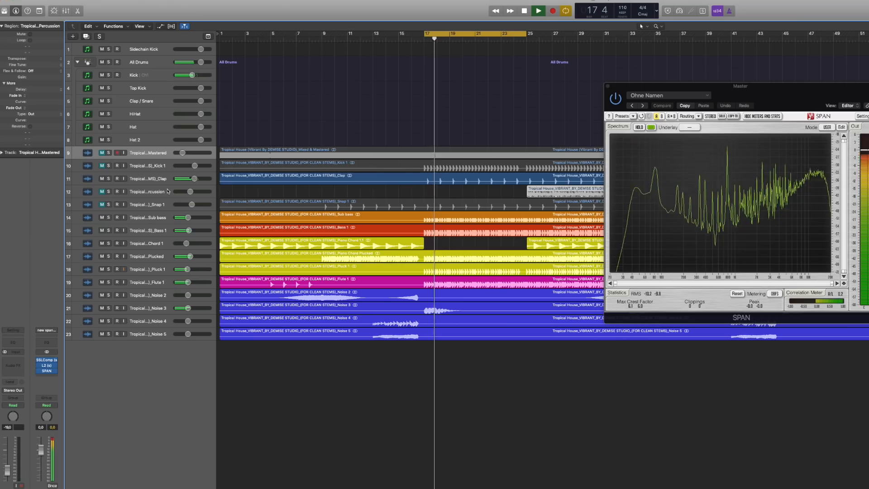
key("space")
left_click_drag(223, 182, 528, 185)
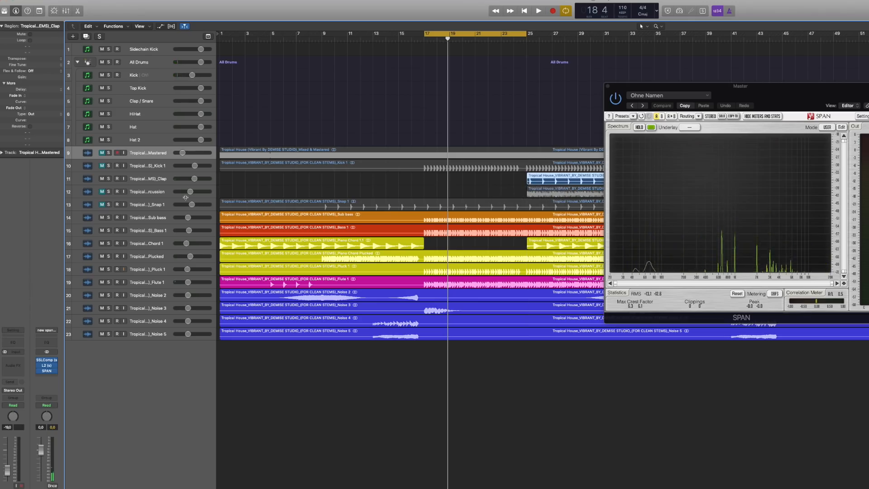
Unmute Snap 1, set its volume to about -4.2 dB and play the drop
left_click(140, 205)
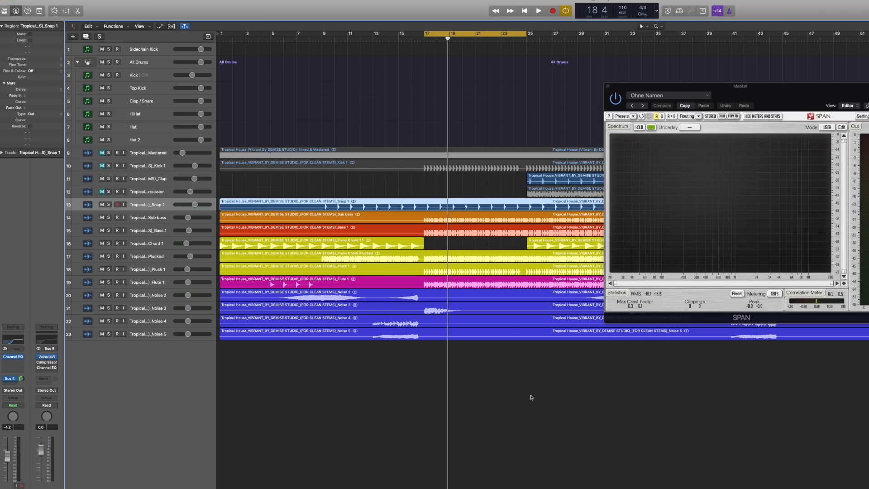
key("space")
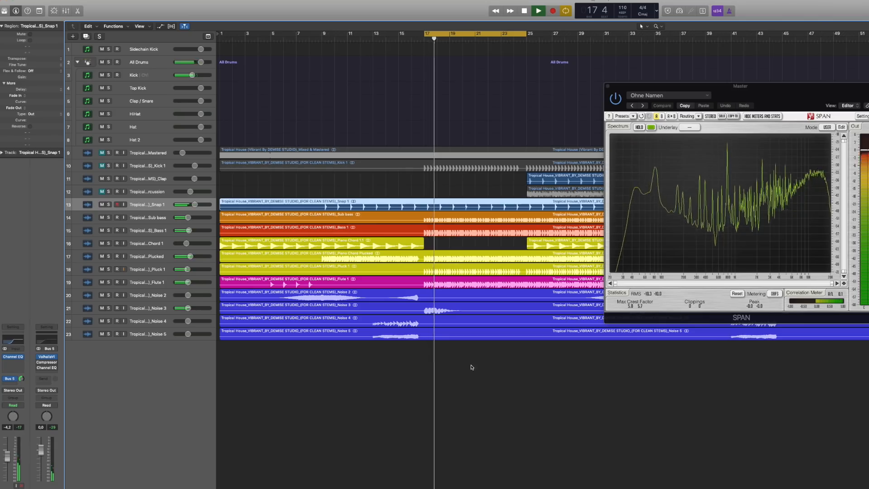